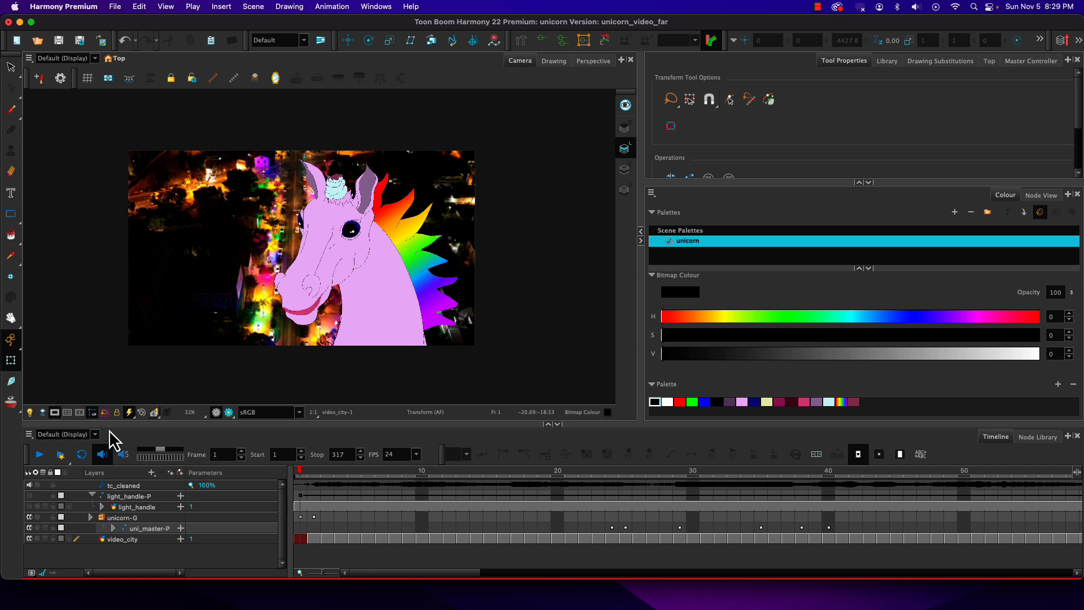
Step: Add a Camera layer to the scene and preview the framing with the camera mask off and on
{"action": "left_click", "coordinate": [153, 475]}
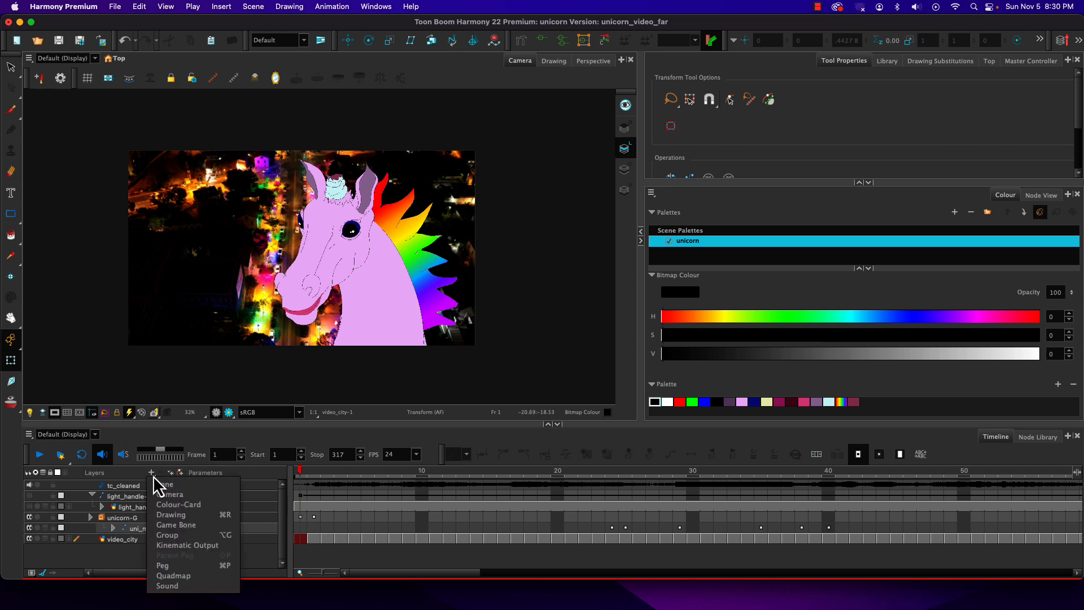
{"action": "left_click", "coordinate": [164, 494]}
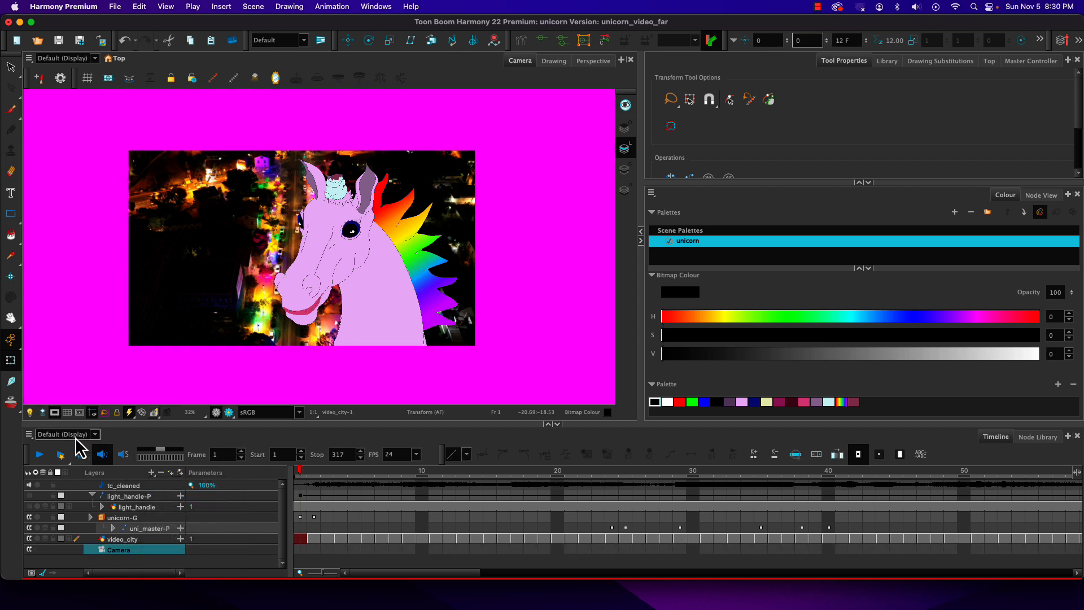
{"action": "left_click", "coordinate": [54, 412]}
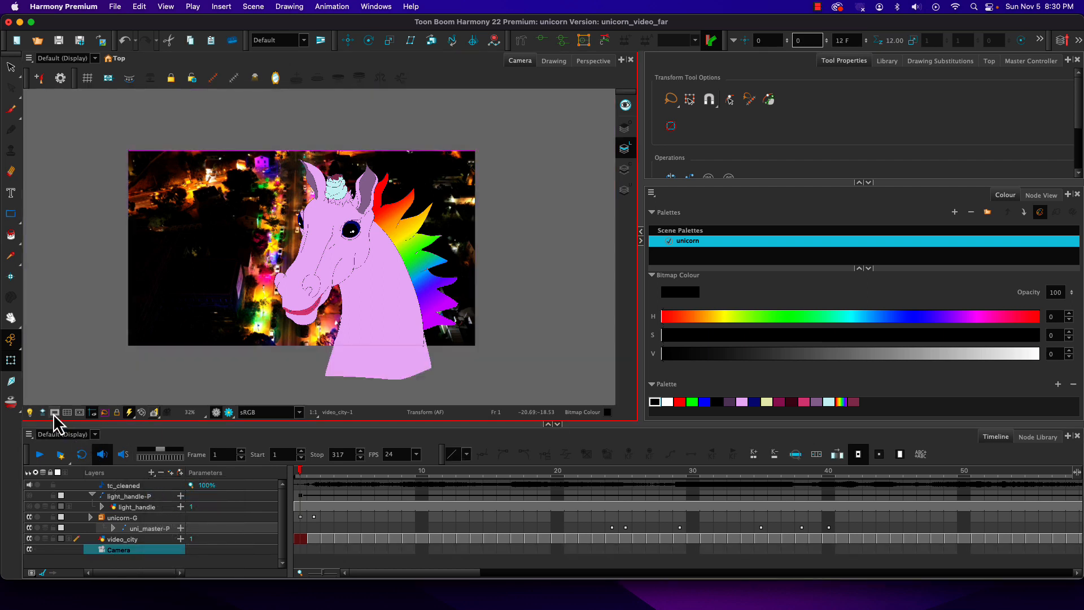
{"action": "left_click", "coordinate": [54, 413]}
{"action": "left_click", "coordinate": [54, 412]}
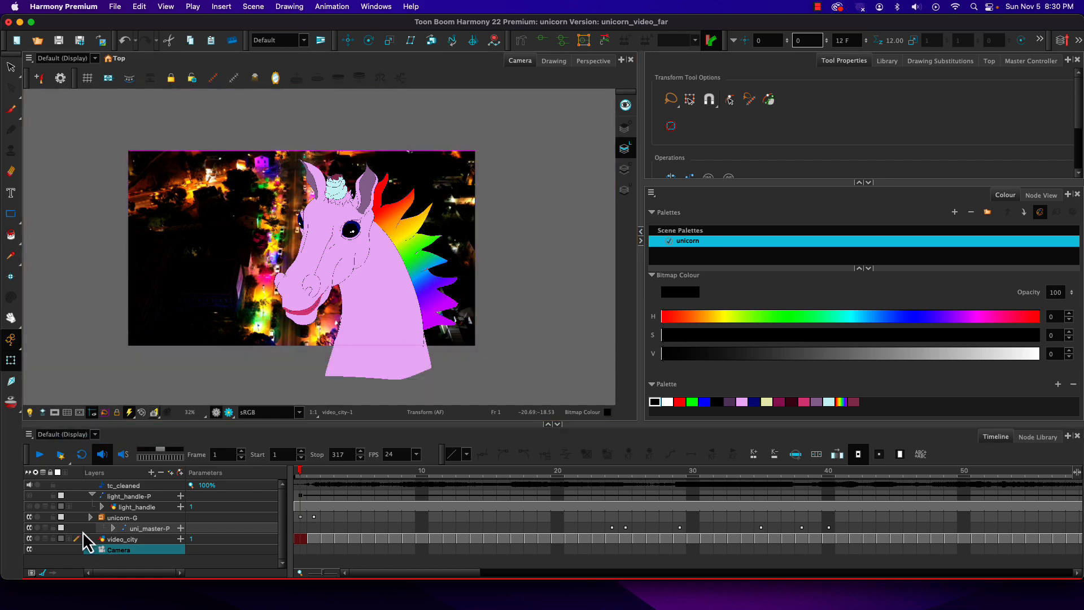
{"action": "left_click", "coordinate": [55, 412]}
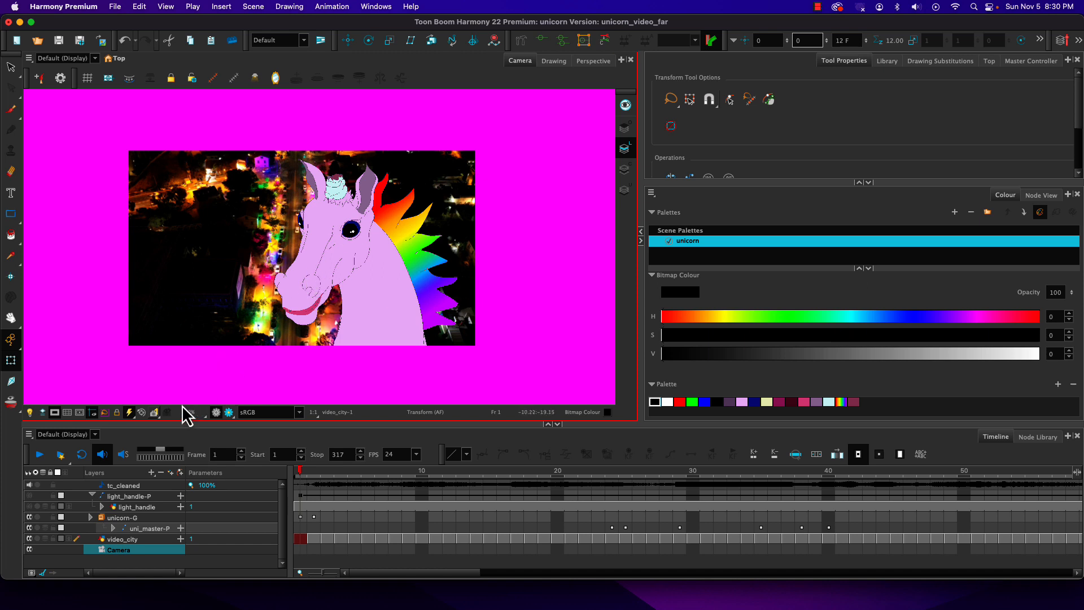
Step: Parent the camera to a new peg and keyframe the collapsed peg at frame 1 with the camera mask off
{"action": "left_click", "coordinate": [180, 472]}
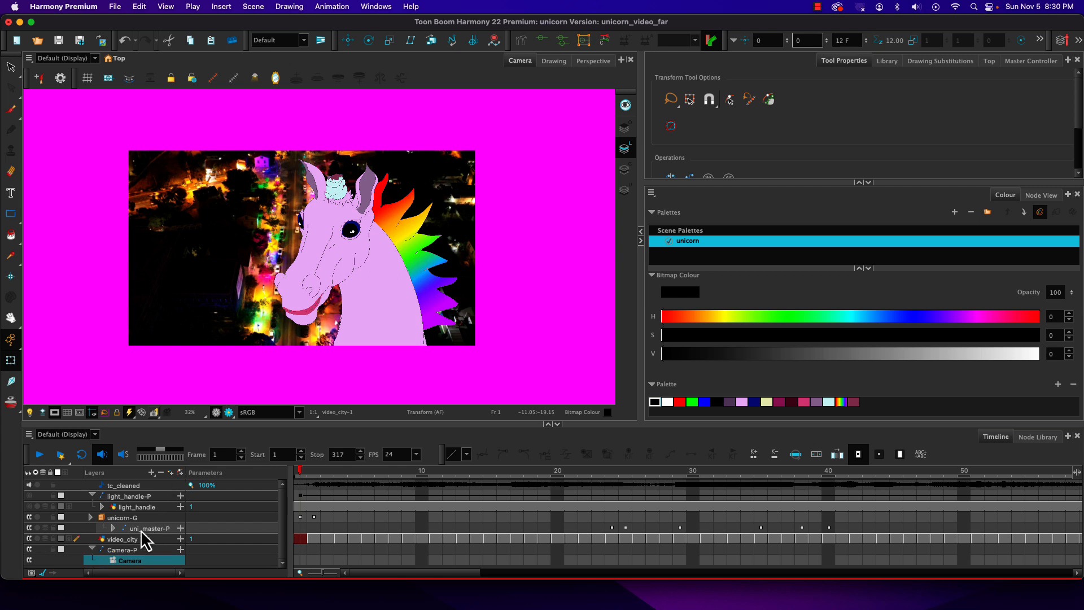
{"action": "left_click", "coordinate": [91, 550]}
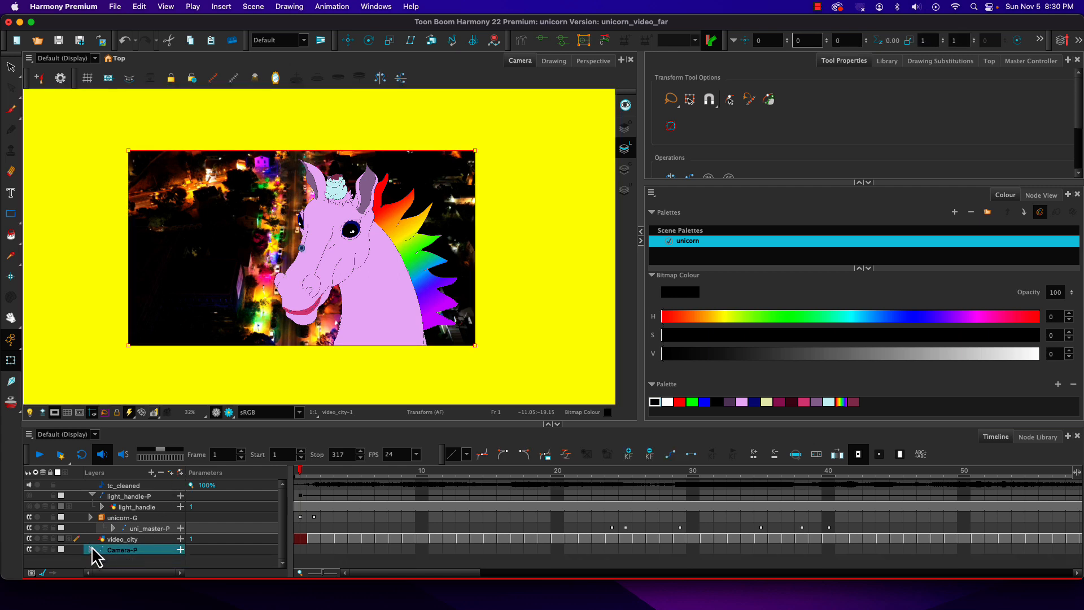
{"action": "left_click", "coordinate": [92, 549]}
{"action": "left_click", "coordinate": [55, 413]}
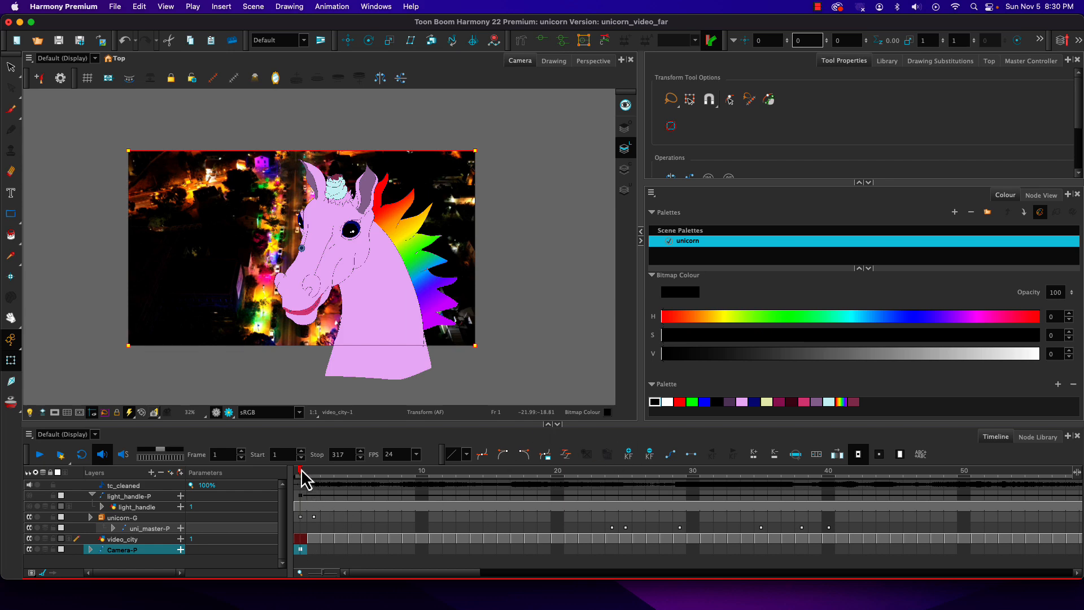
Step: Keyframe Camera-P at frame 28 and shrink the camera frame slightly, to about 1.22 B in Z, for a slow zoom in
{"action": "left_click_drag", "start_coordinate": [302, 472], "coordinate": [663, 485]}
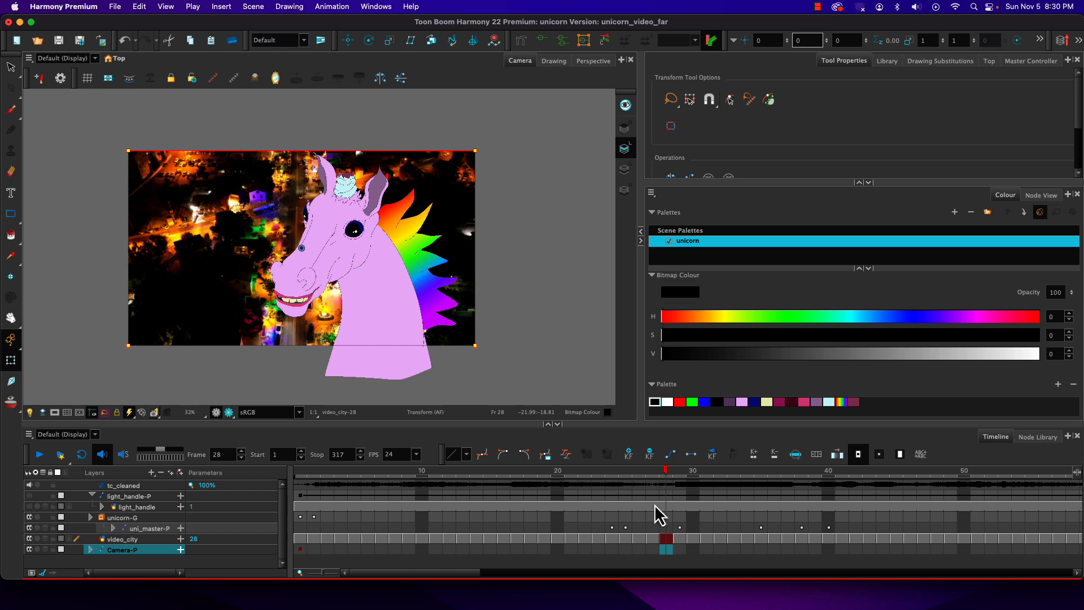
{"action": "left_click", "coordinate": [627, 455]}
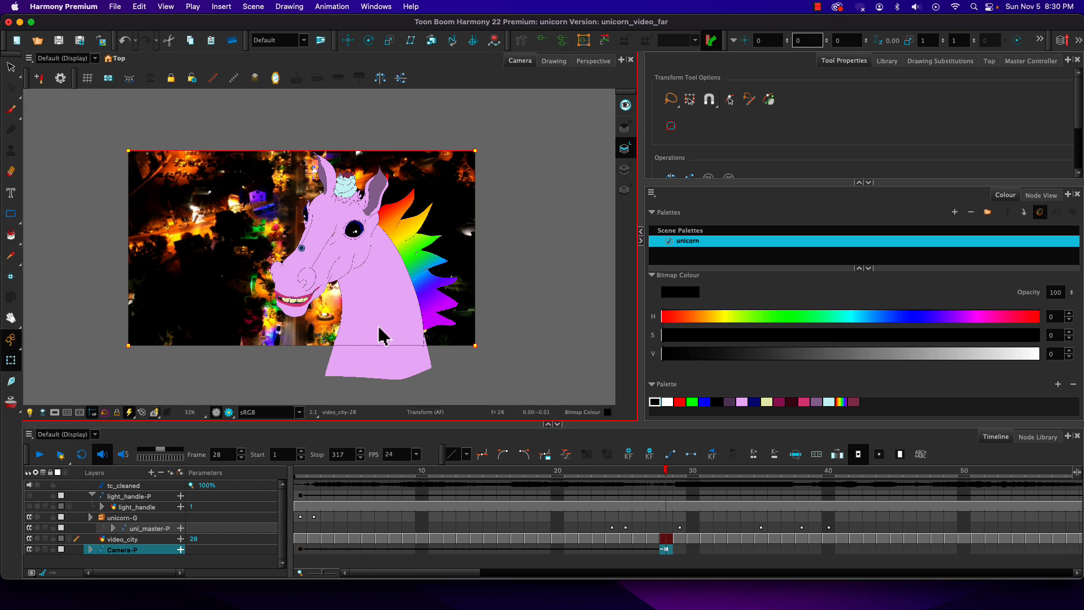
{"action": "left_click_drag", "start_coordinate": [476, 346], "coordinate": [435, 339]}
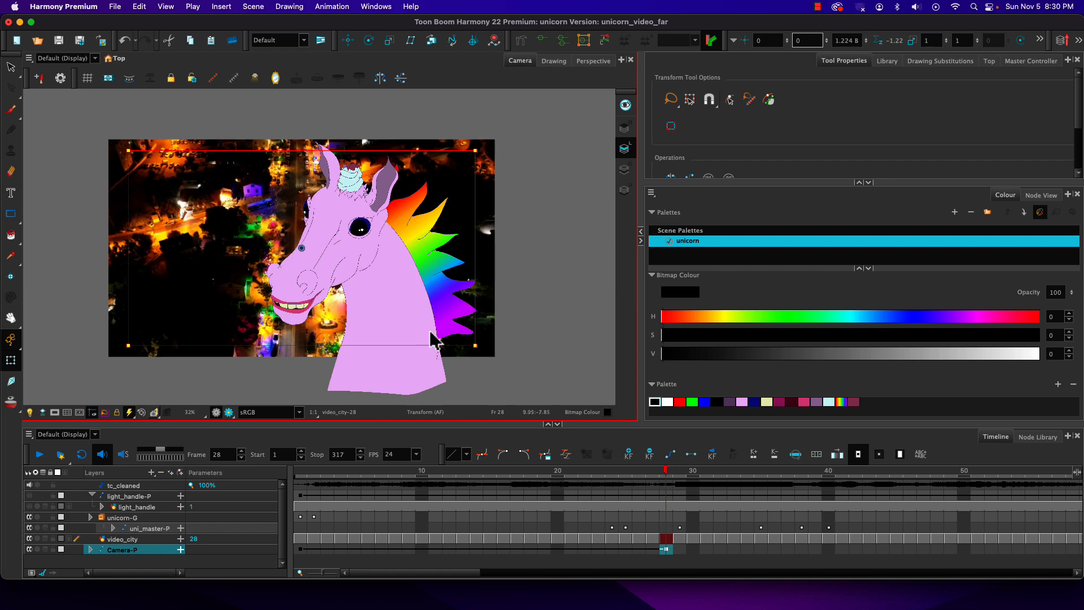
Step: Keyframe Camera-P at frame 29, then scale, rotate and reposition the camera frame into a tilted close-up of the unicorn's face, about 5.94 B in Z
{"action": "left_click", "coordinate": [681, 550]}
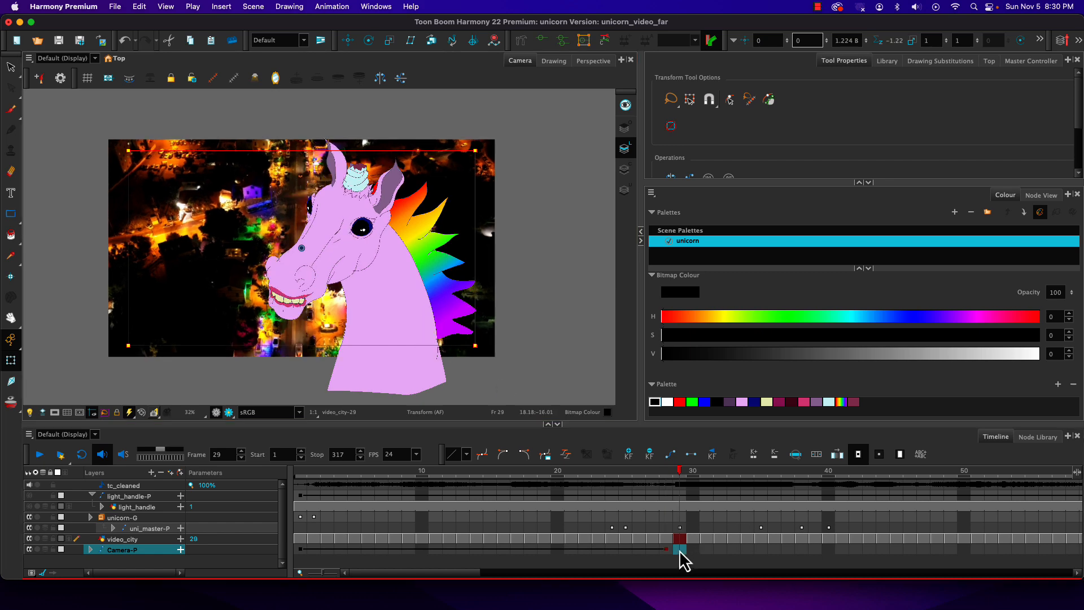
{"action": "left_click", "coordinate": [629, 455]}
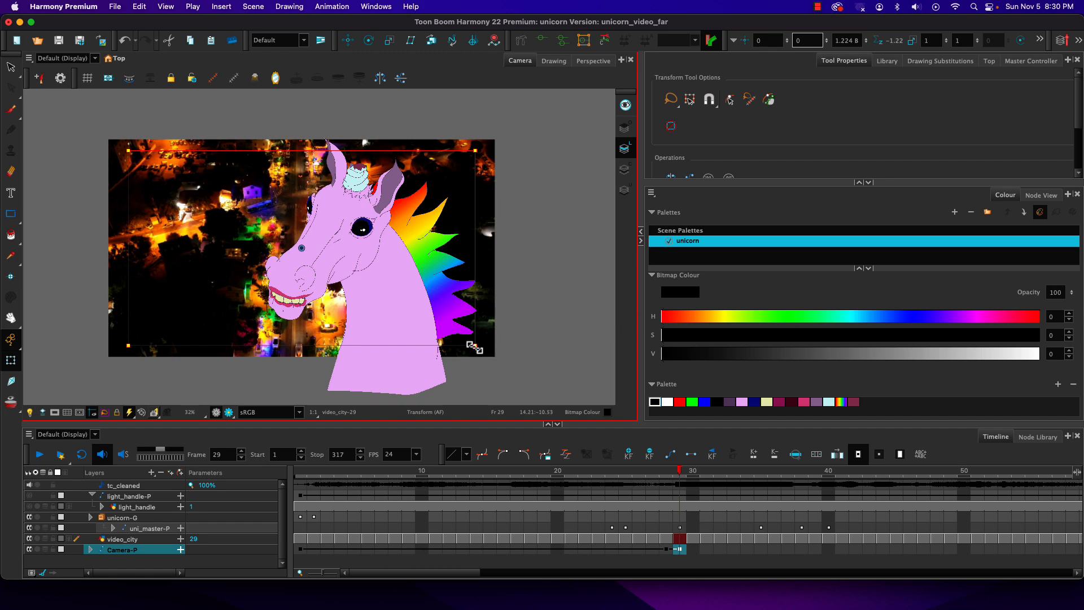
{"action": "left_click_drag", "start_coordinate": [474, 348], "coordinate": [376, 245]}
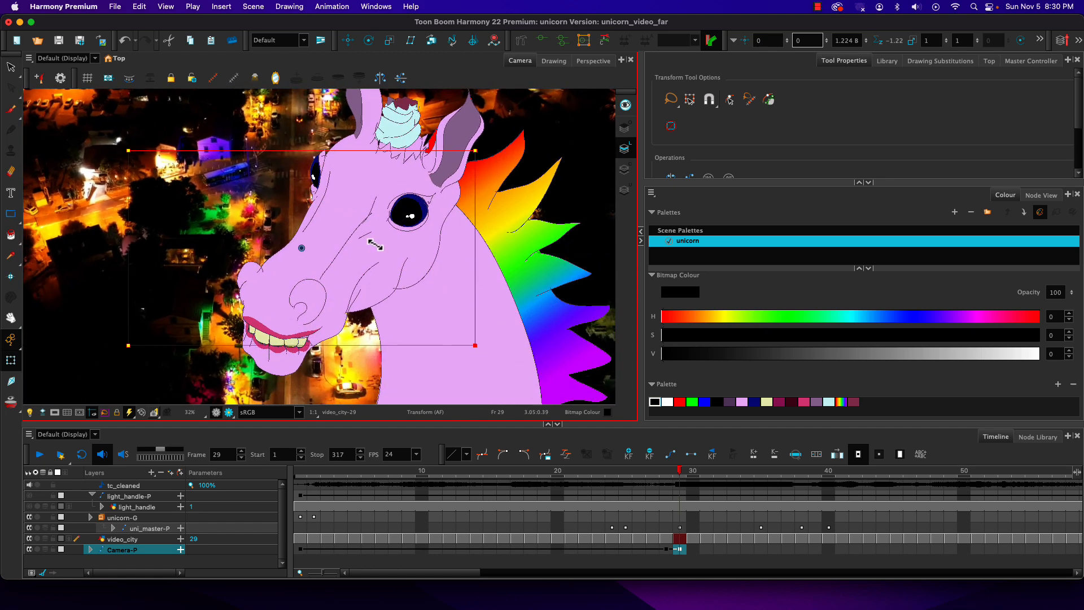
{"action": "left_click_drag", "start_coordinate": [476, 363], "coordinate": [548, 246]}
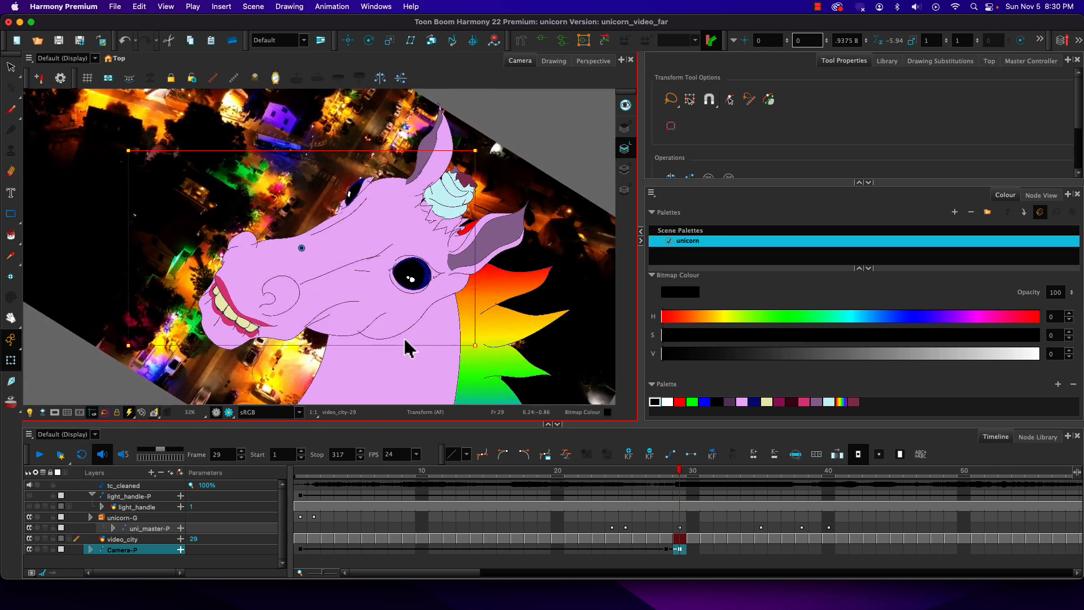
{"action": "left_click_drag", "start_coordinate": [401, 349], "coordinate": [422, 357]}
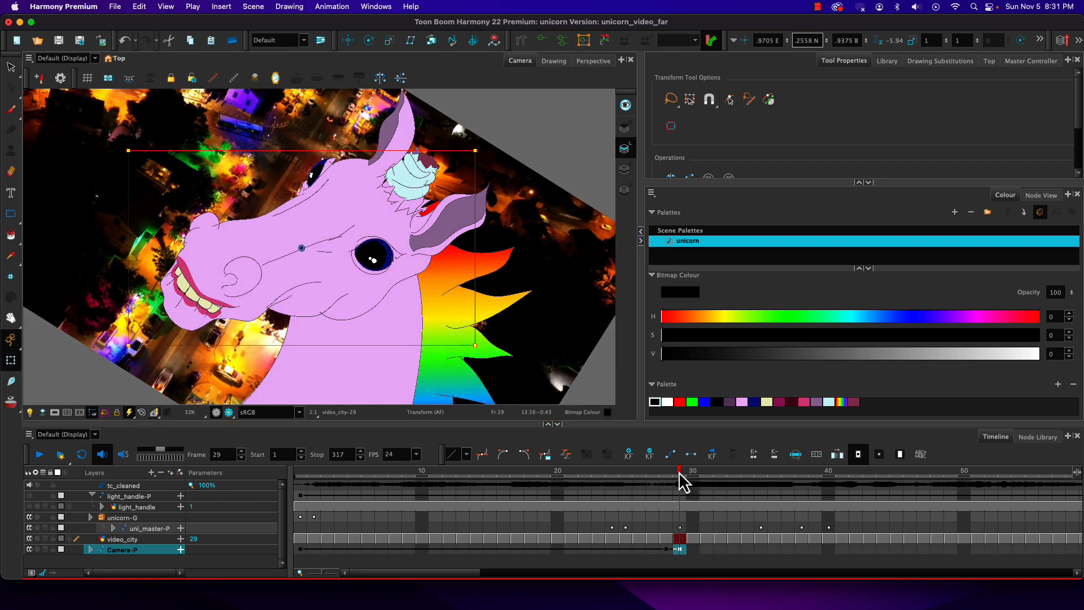
Step: Add a Camera-P keyframe at frame 38 and make the frame 29 key a stop-motion keyframe so the close-up holds
{"action": "left_click_drag", "start_coordinate": [679, 473], "coordinate": [799, 473]}
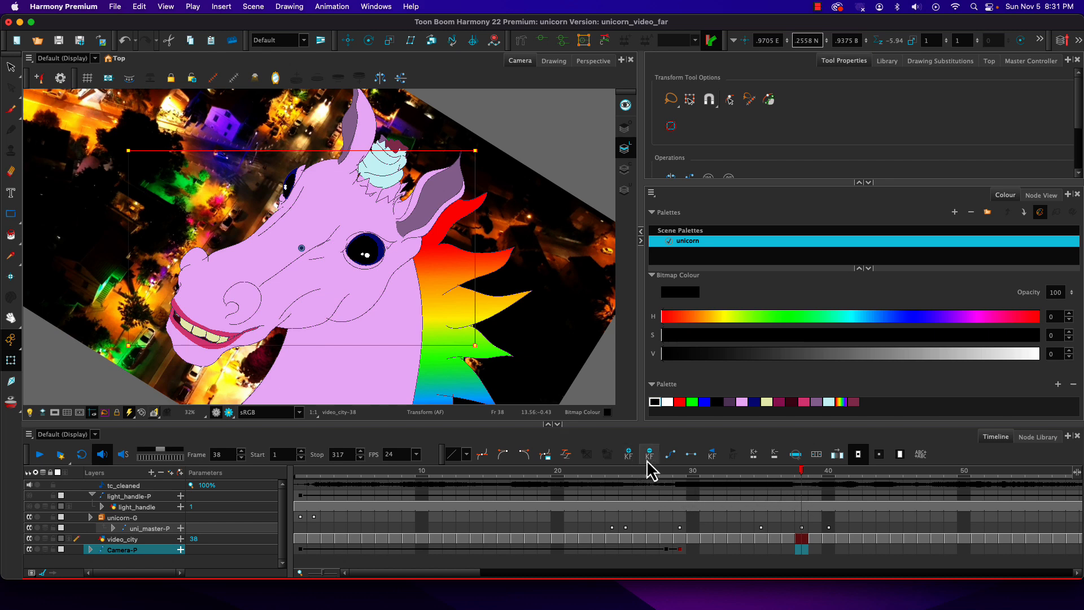
{"action": "left_click", "coordinate": [629, 455]}
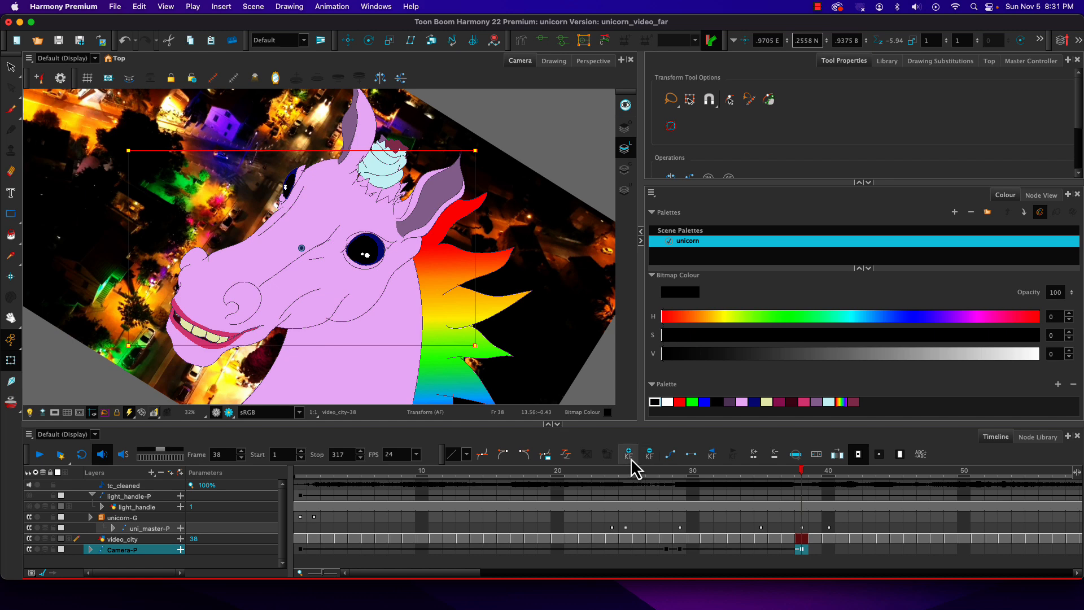
{"action": "left_click", "coordinate": [679, 551]}
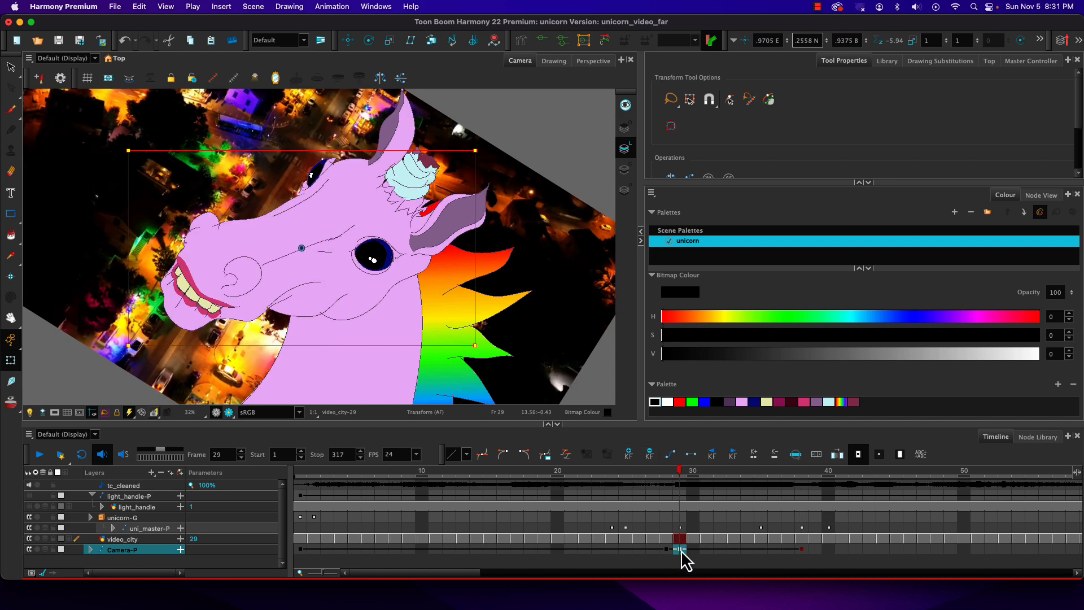
{"action": "left_click", "coordinate": [692, 455]}
{"action": "left_click_drag", "start_coordinate": [685, 480], "coordinate": [798, 473]}
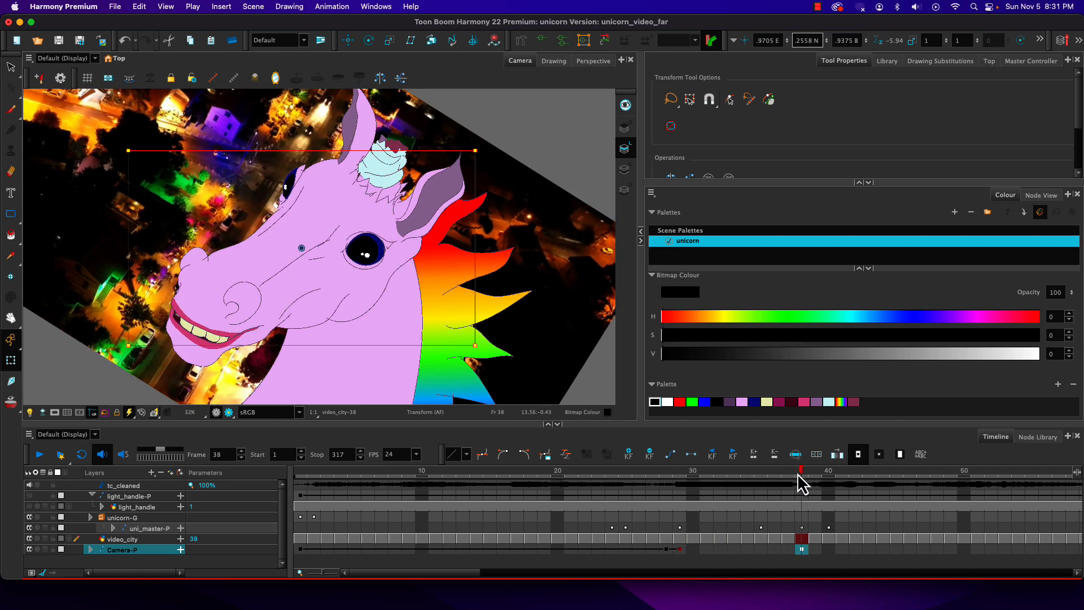
Step: Copy the Camera-P keyframe from frame 28 and paste it over the one at frame 38
{"action": "left_click", "coordinate": [669, 550]}
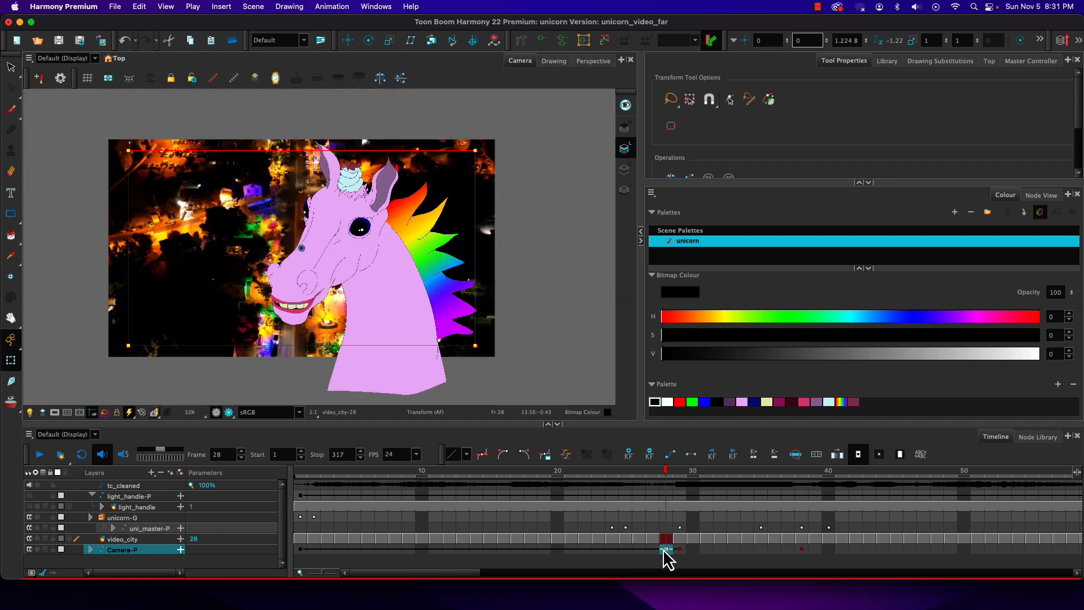
{"action": "left_click", "coordinate": [802, 549]}
{"action": "key", "text": "super+v"}
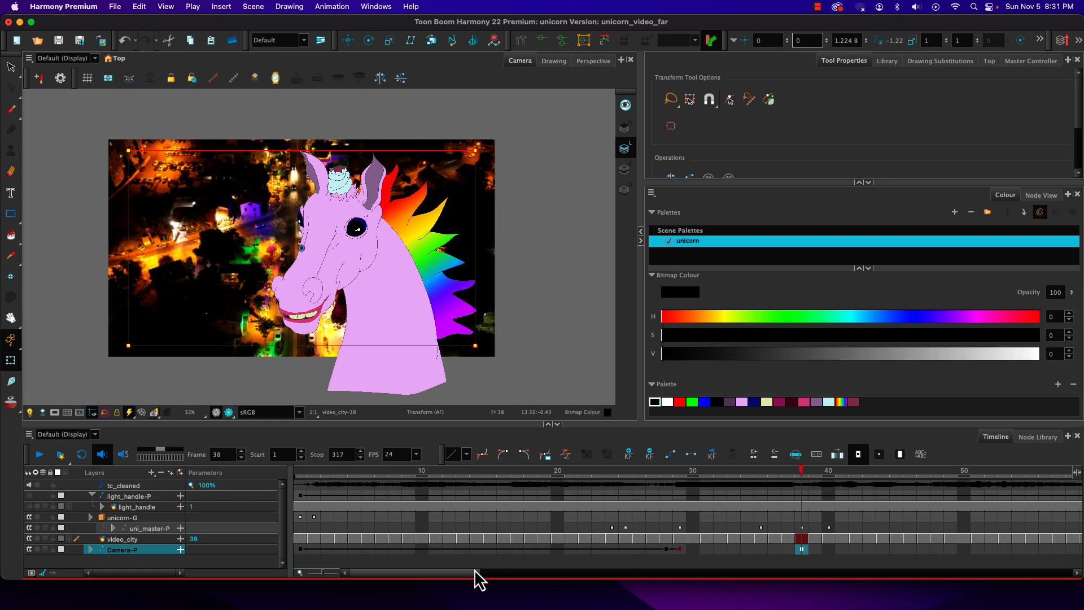
Step: Move the camera frame slightly to the right at frame 71, keyframing Camera-P there
{"action": "left_click_drag", "start_coordinate": [474, 581], "coordinate": [778, 588]}
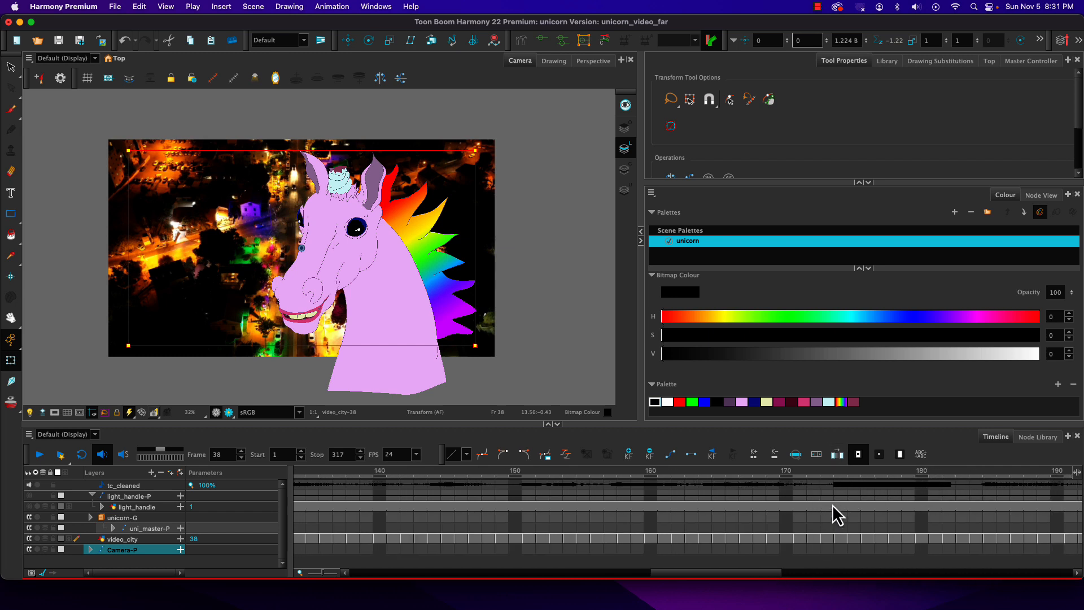
{"action": "left_click_drag", "start_coordinate": [696, 587], "coordinate": [443, 571]}
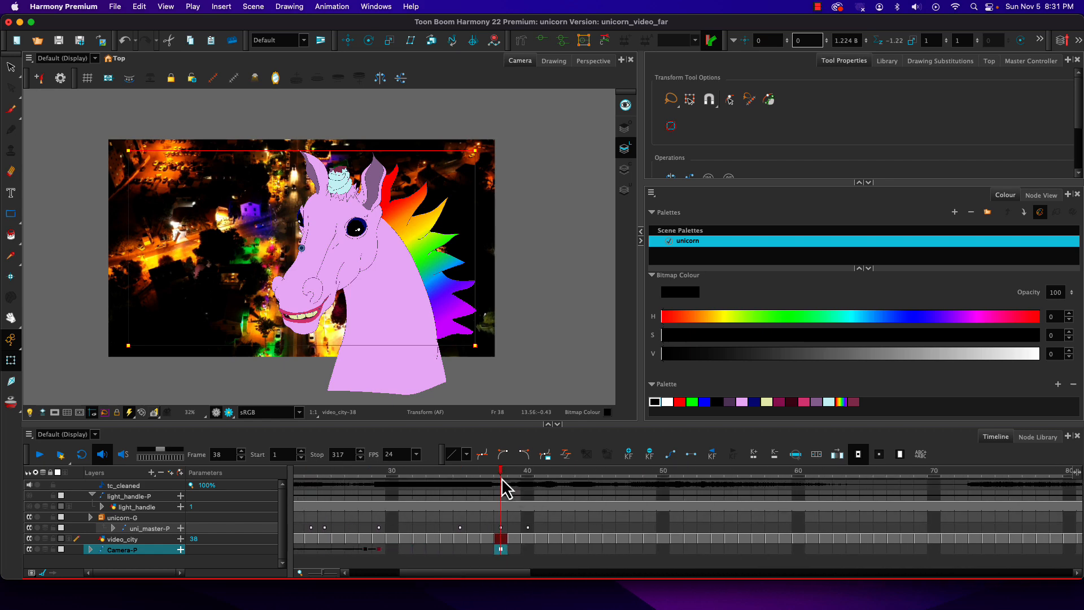
{"action": "left_click_drag", "start_coordinate": [500, 470], "coordinate": [951, 472]}
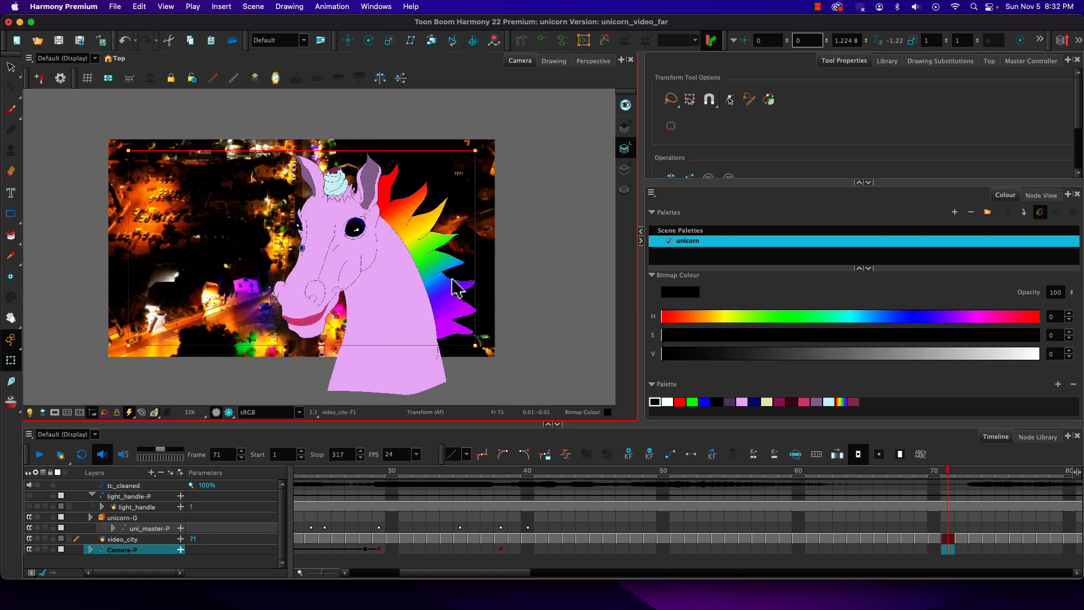
{"action": "left_click_drag", "start_coordinate": [476, 284], "coordinate": [489, 284]}
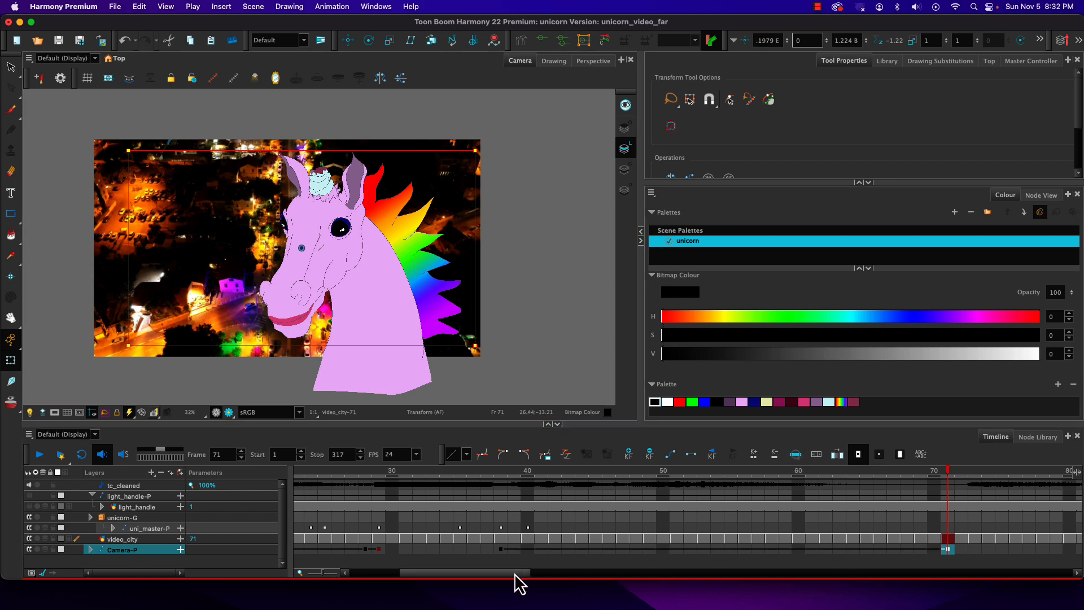
Step: Keyframe Camera-P at frame 120 with the camera frame shifted left and slightly rotated, and scrub back to frame 71
{"action": "left_click_drag", "start_coordinate": [514, 572], "coordinate": [643, 554]}
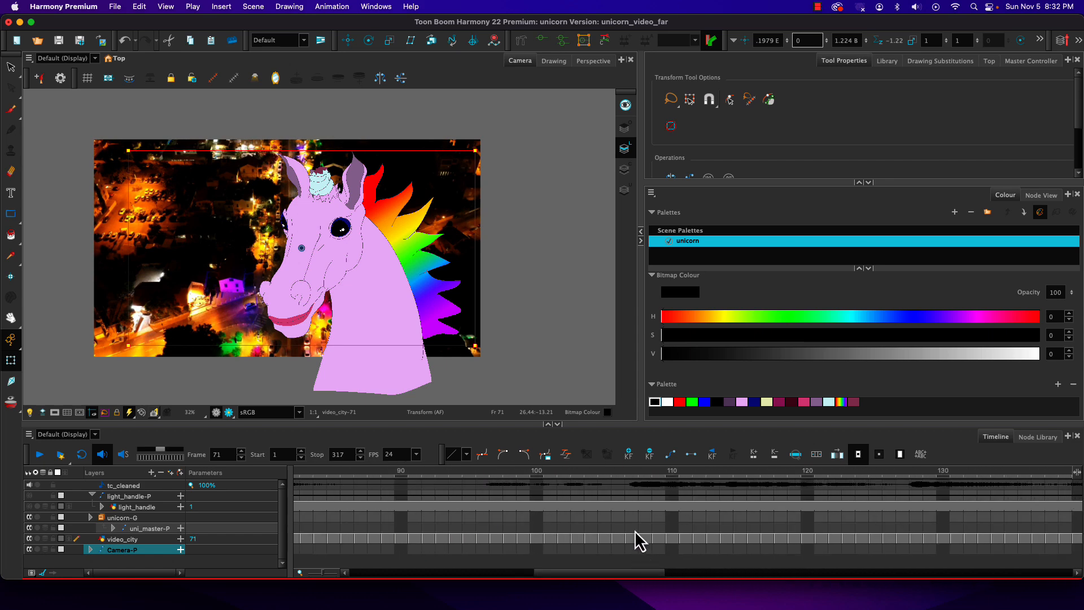
{"action": "left_click", "coordinate": [809, 472]}
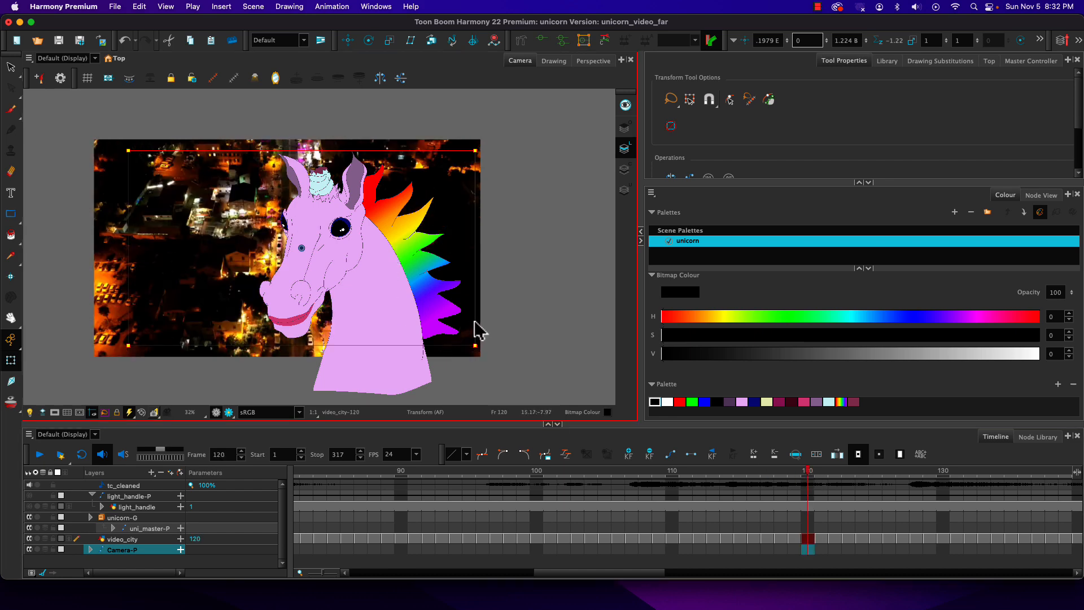
{"action": "left_click_drag", "start_coordinate": [477, 324], "coordinate": [482, 352]}
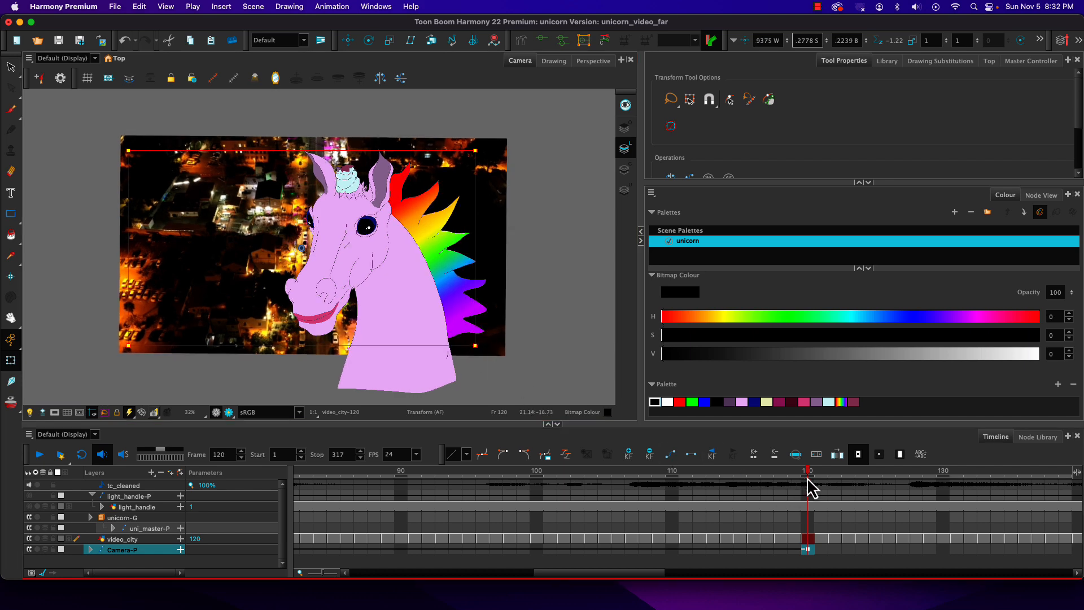
{"action": "left_click_drag", "start_coordinate": [809, 472], "coordinate": [412, 472]}
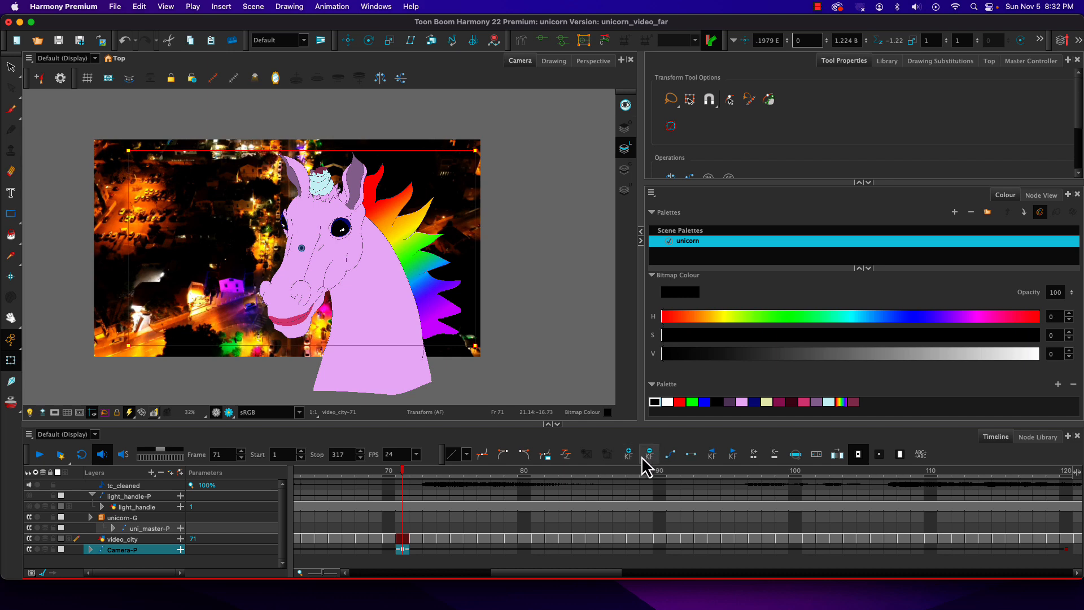
Step: Rotate the camera frame slightly further at frame 173, keyframing Camera-P there
{"action": "mouse_move", "coordinate": [600, 572]}
{"action": "left_mouse_down"}
{"action": "mouse_move", "coordinate": [730, 571]}
{"action": "mouse_move", "coordinate": [621, 573]}
{"action": "left_mouse_up"}
{"action": "left_click", "coordinate": [577, 549]}
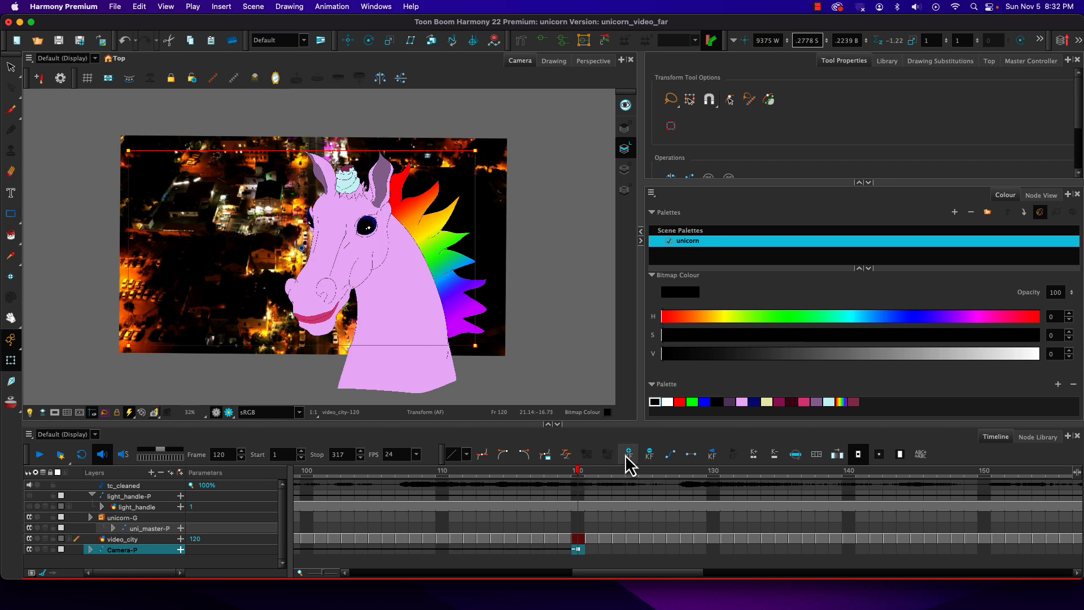
{"action": "left_click_drag", "start_coordinate": [577, 471], "coordinate": [913, 477]}
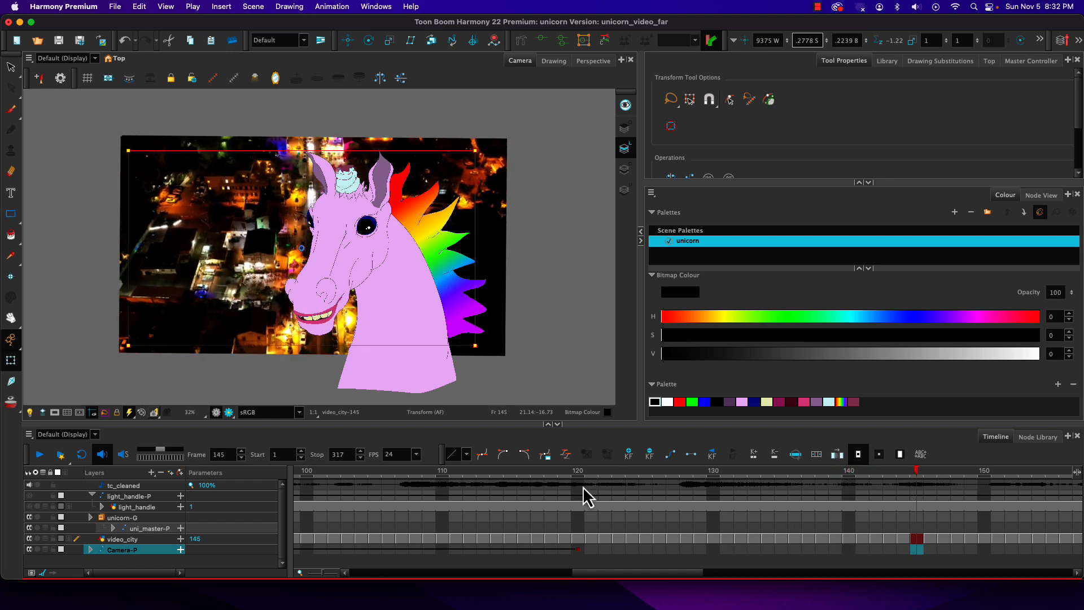
{"action": "left_click_drag", "start_coordinate": [605, 572], "coordinate": [680, 573]}
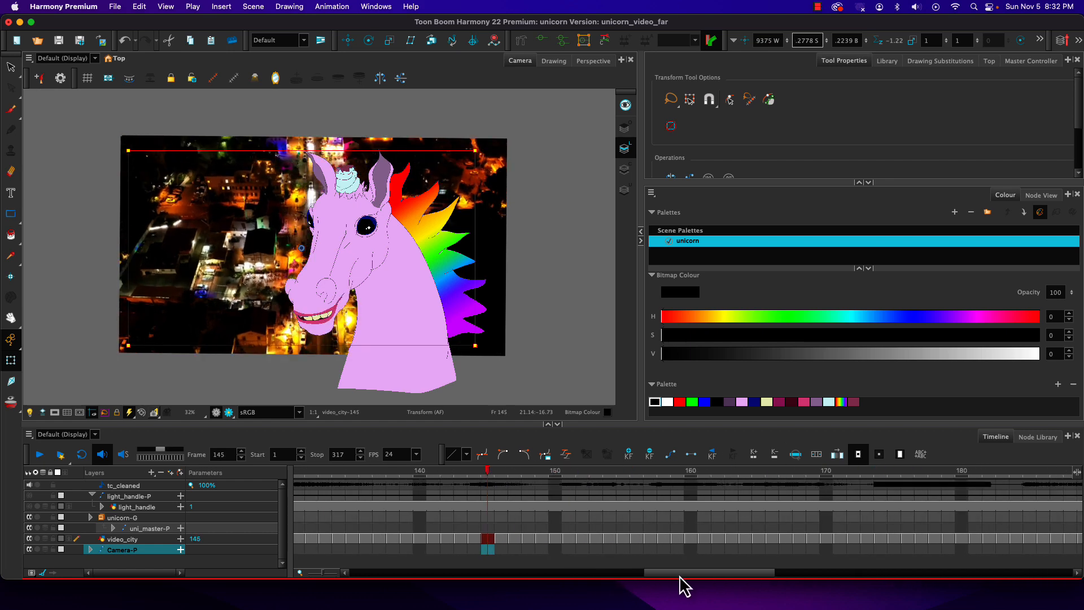
{"action": "left_click_drag", "start_coordinate": [486, 472], "coordinate": [862, 470]}
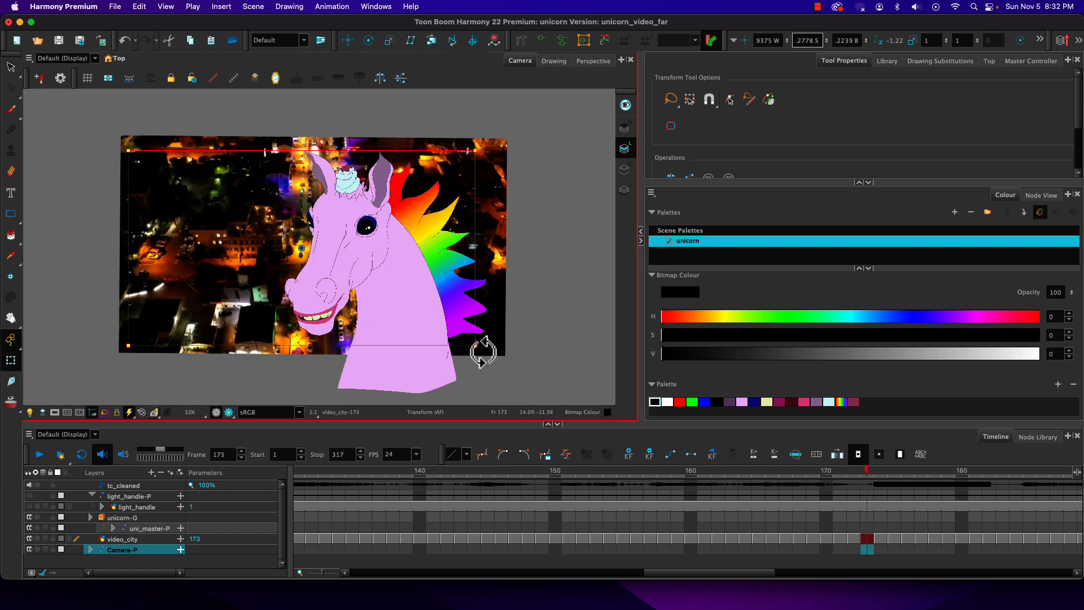
{"action": "left_click_drag", "start_coordinate": [482, 346], "coordinate": [488, 343]}
{"action": "left_click_drag", "start_coordinate": [488, 341], "coordinate": [484, 350]}
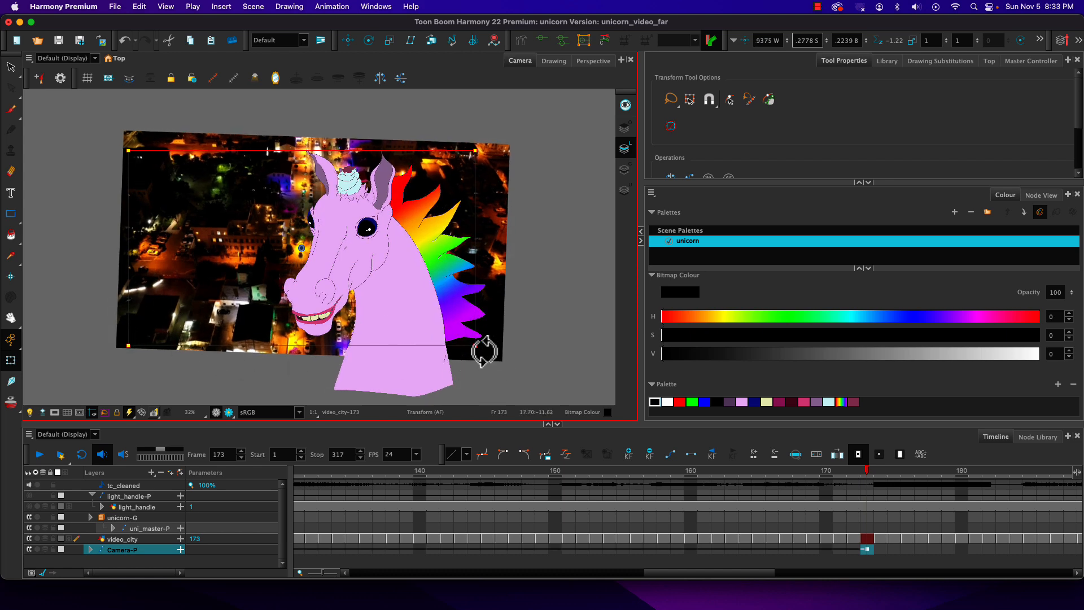
Step: Refine the Camera-P keyframe at frame 173 by tilting the camera frame further and slightly adjusting its position
{"action": "left_click_drag", "start_coordinate": [476, 345], "coordinate": [480, 310]}
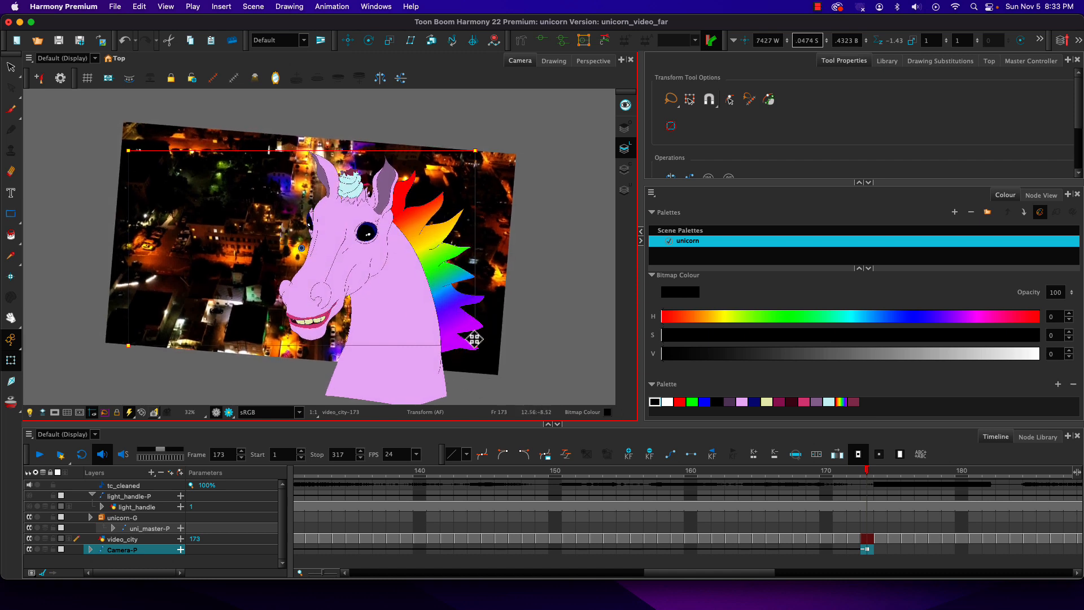
{"action": "left_click_drag", "start_coordinate": [480, 350], "coordinate": [478, 353]}
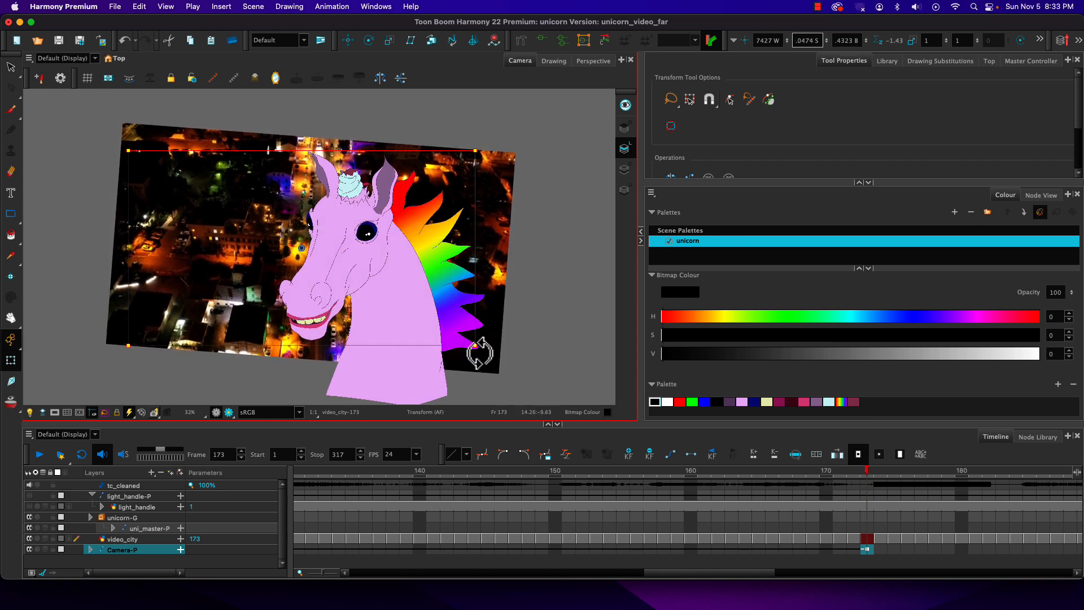
Step: Keyframe Camera-P at frame 174 with the camera zoomed in closer on the unicorn and shifted so the head sits higher and further left
{"action": "left_click", "coordinate": [881, 551]}
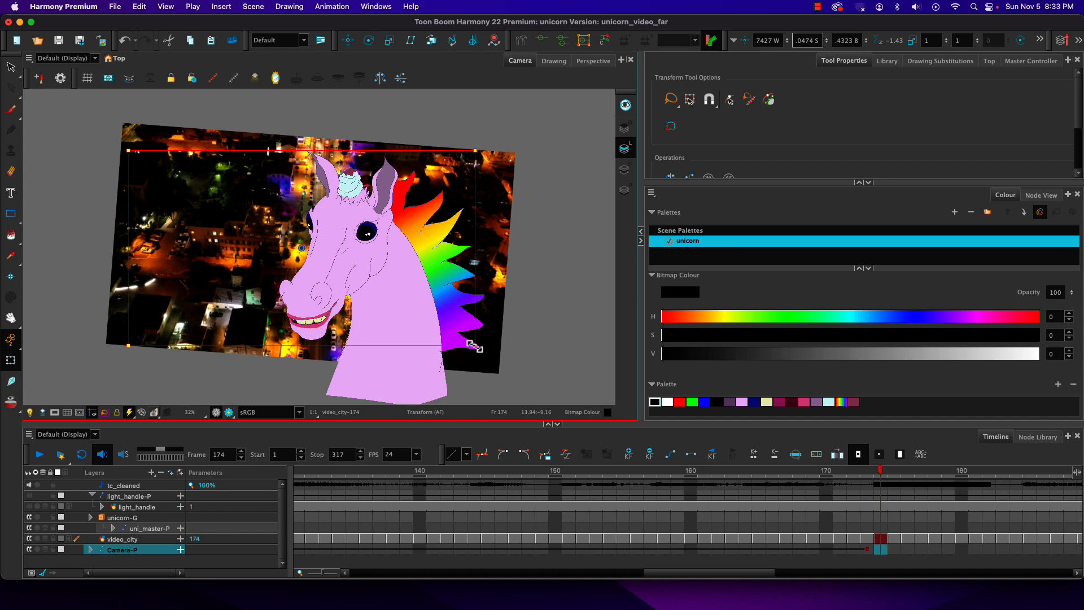
{"action": "left_click_drag", "start_coordinate": [472, 345], "coordinate": [212, 261]}
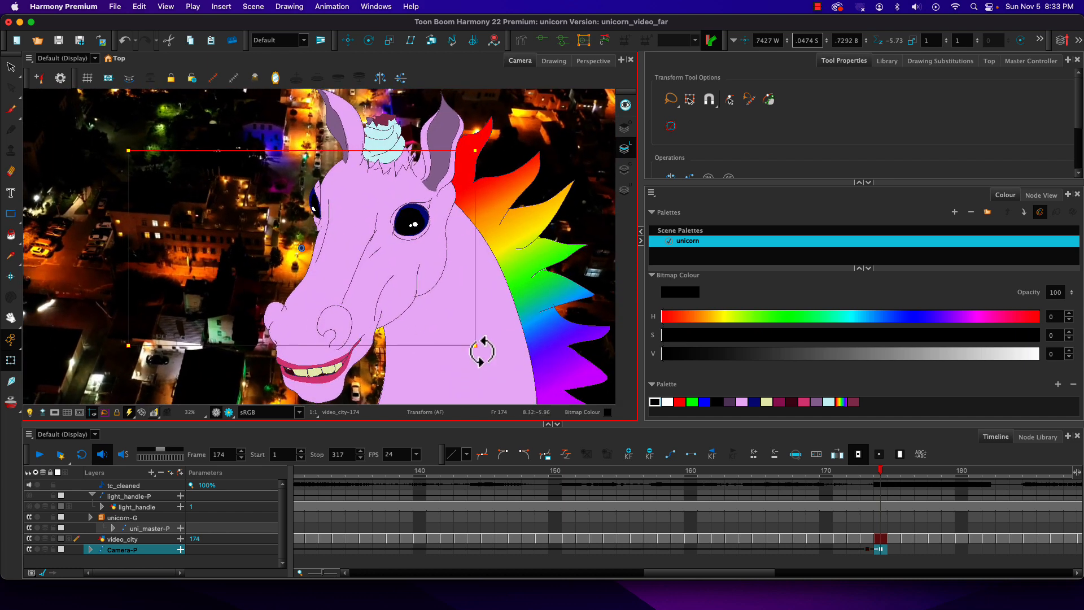
{"action": "left_click_drag", "start_coordinate": [423, 346], "coordinate": [479, 377]}
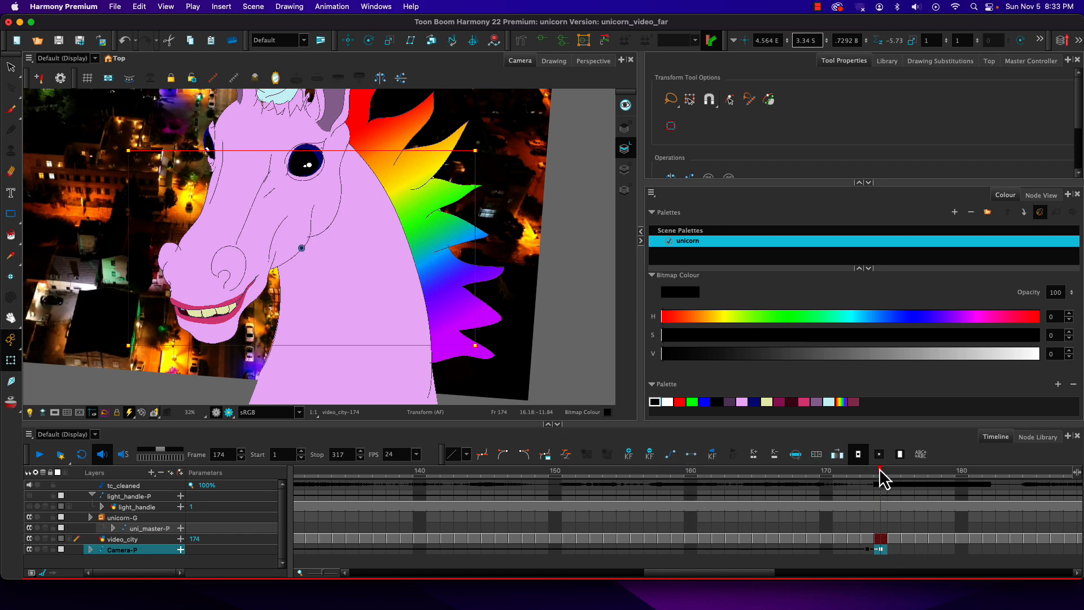
Step: Copy the Camera-P keyframe from frame 173, paste it at frame 183, and scrub through the zoom to check it
{"action": "left_click_drag", "start_coordinate": [882, 473], "coordinate": [1005, 478]}
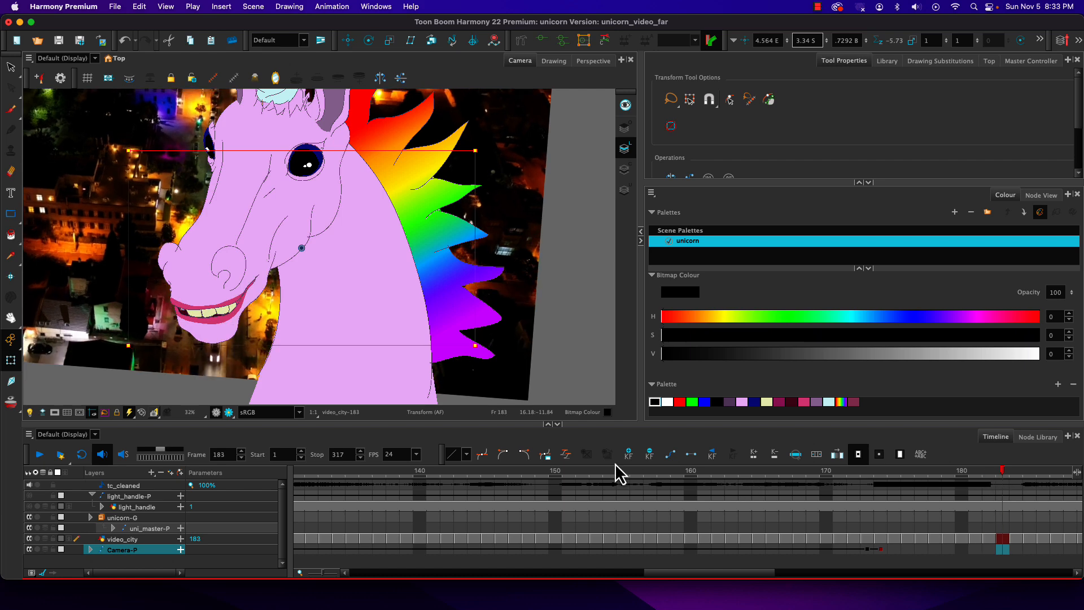
{"action": "left_click", "coordinate": [868, 550]}
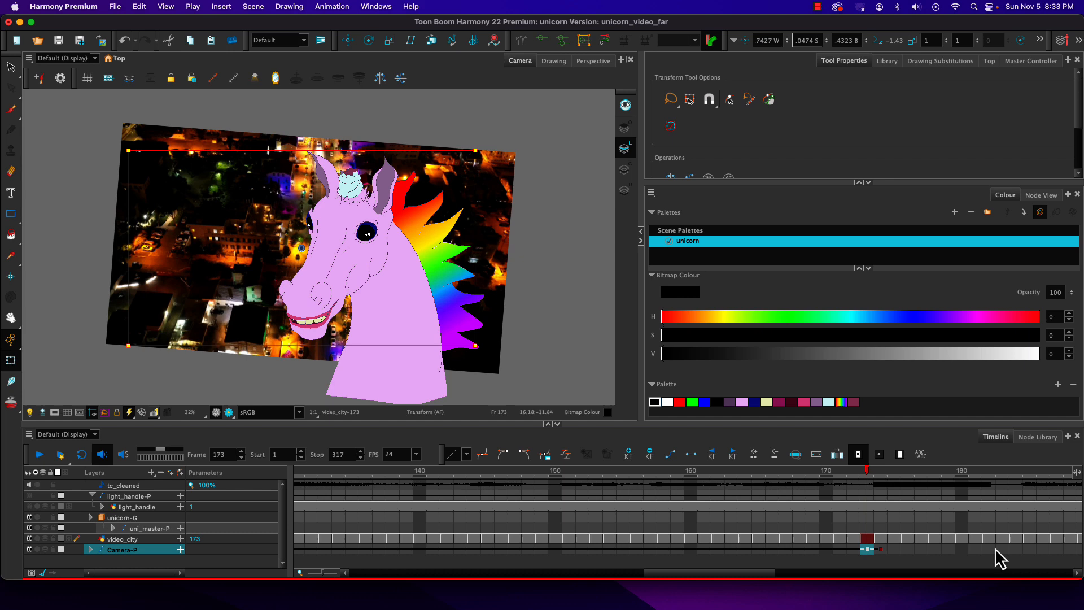
{"action": "left_click", "coordinate": [1004, 550]}
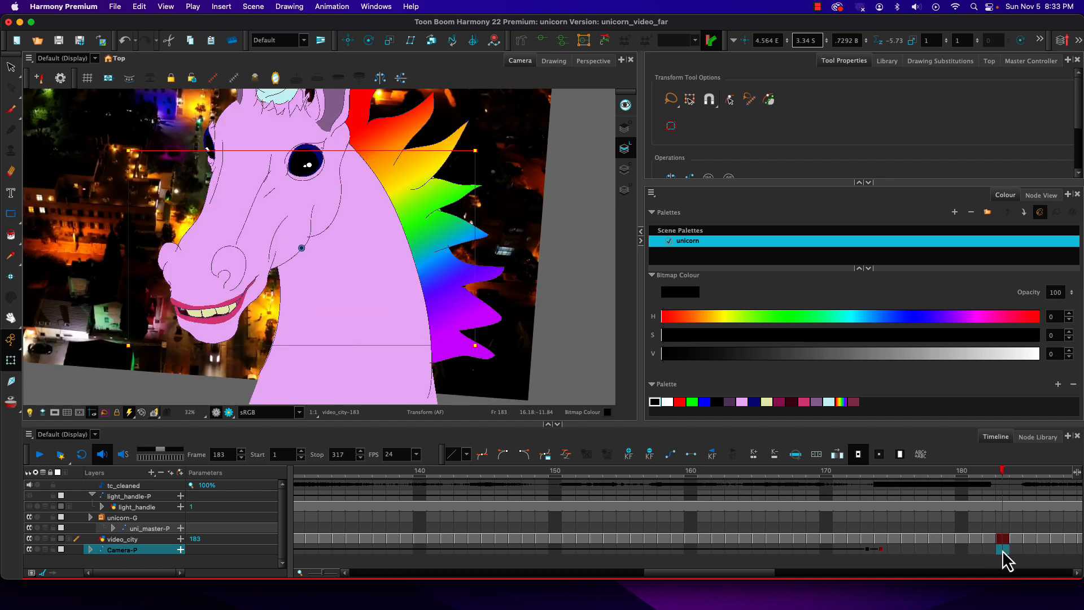
{"action": "key", "text": "ctrl+v"}
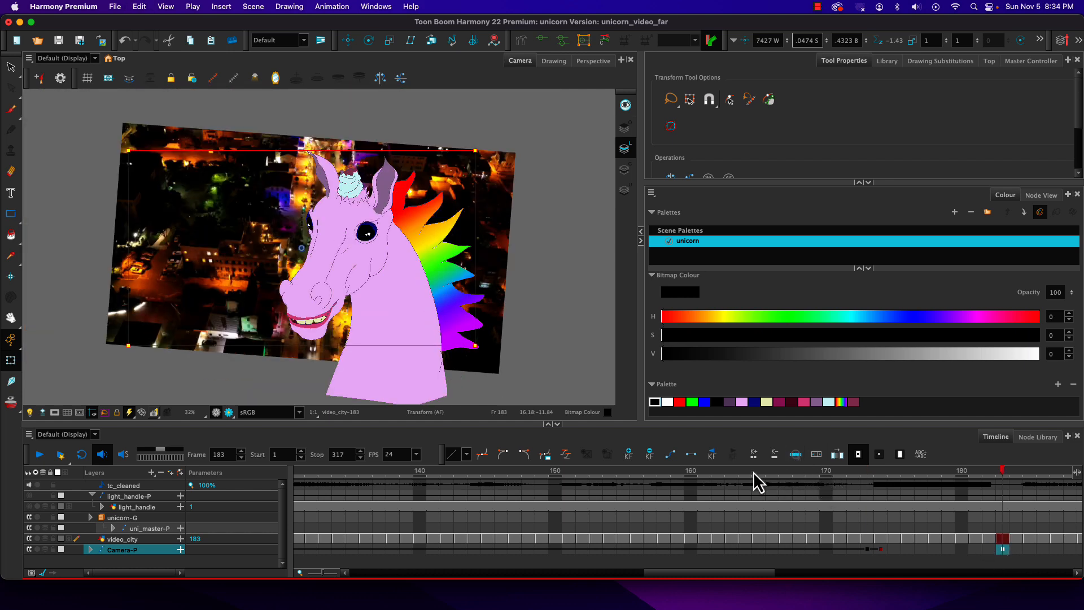
{"action": "left_click_drag", "start_coordinate": [753, 473], "coordinate": [1005, 476]}
Step: Find the last frame of the video_city footage and set the playback stop frame to 250
{"action": "left_click_drag", "start_coordinate": [751, 573], "coordinate": [842, 576]}
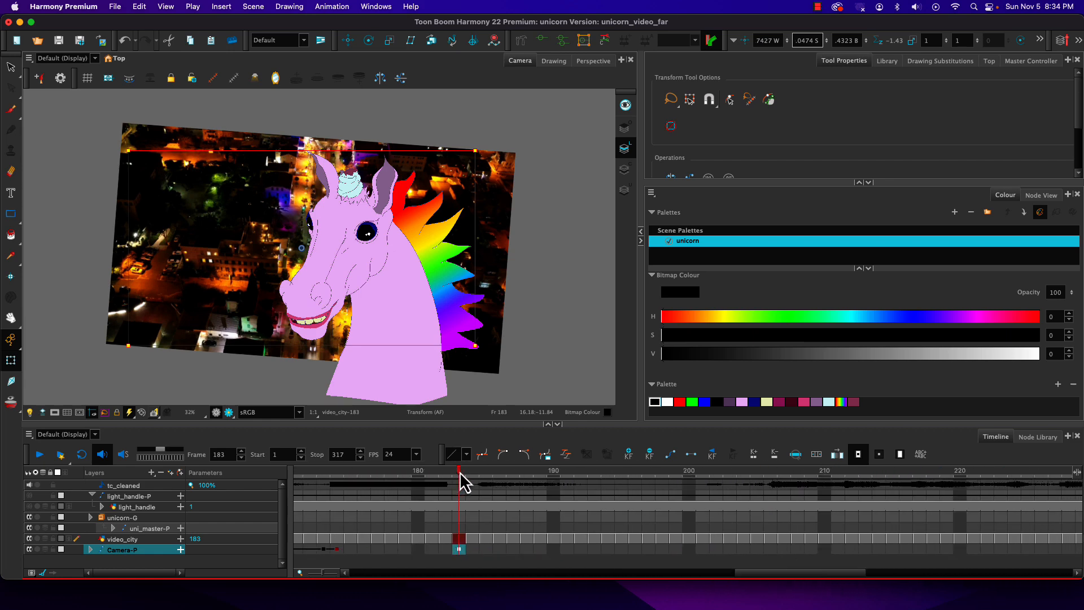
{"action": "left_click_drag", "start_coordinate": [765, 576], "coordinate": [1052, 575]}
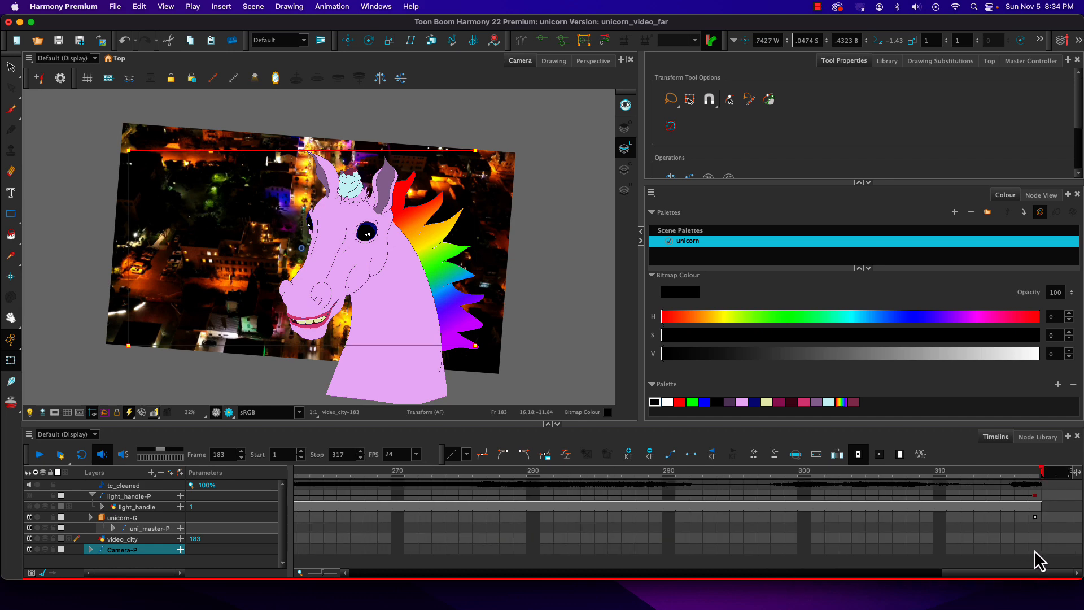
{"action": "left_click", "coordinate": [1035, 549]}
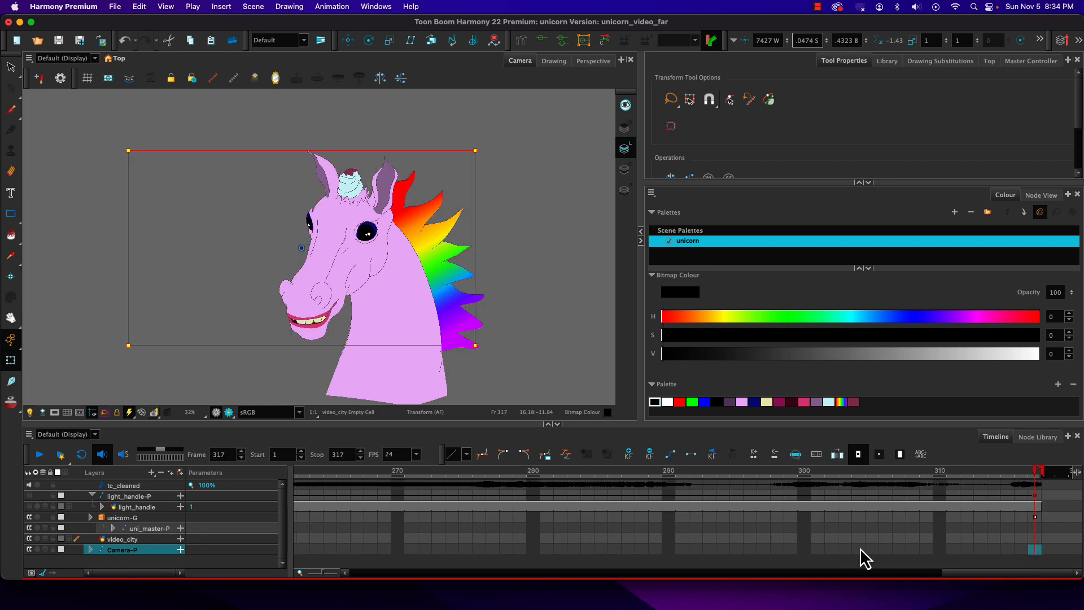
{"action": "left_click_drag", "start_coordinate": [968, 575], "coordinate": [944, 575]}
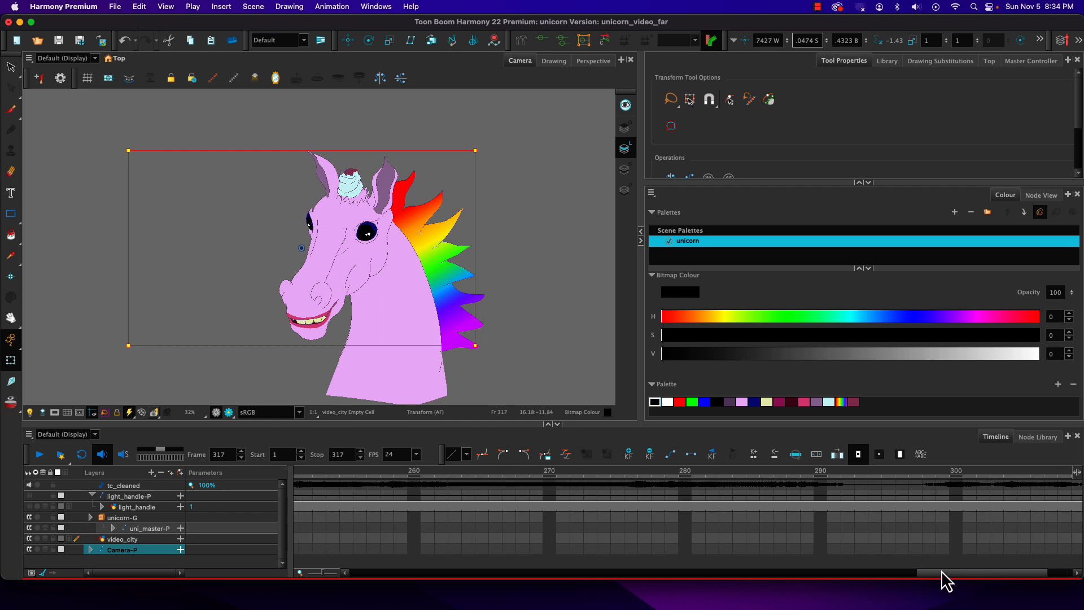
{"action": "left_click", "coordinate": [849, 476]}
{"action": "left_click_drag", "start_coordinate": [849, 476], "coordinate": [233, 441]}
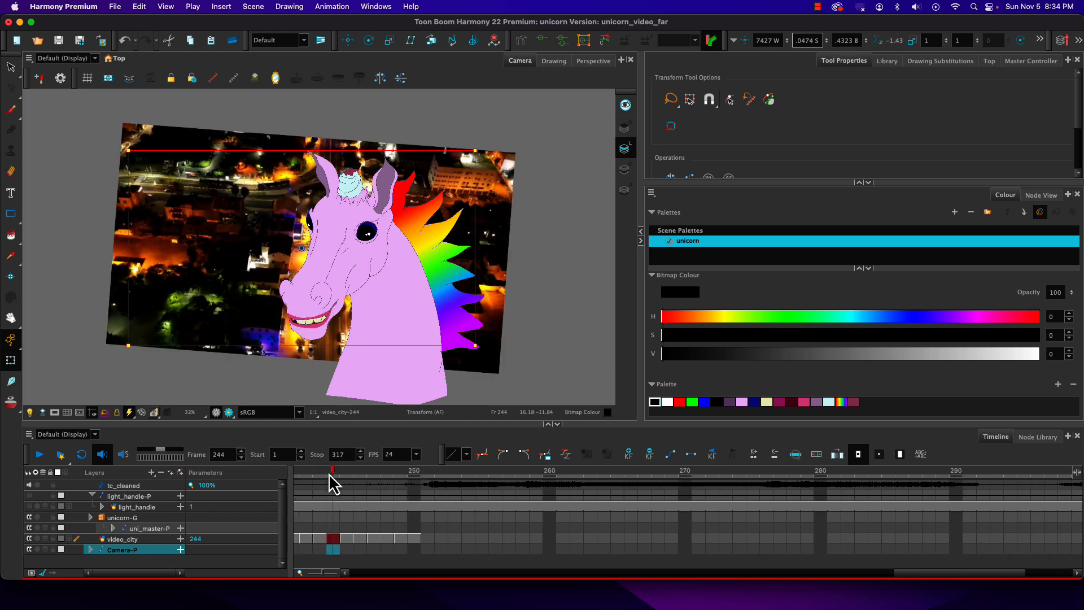
{"action": "left_click_drag", "start_coordinate": [336, 472], "coordinate": [409, 475]}
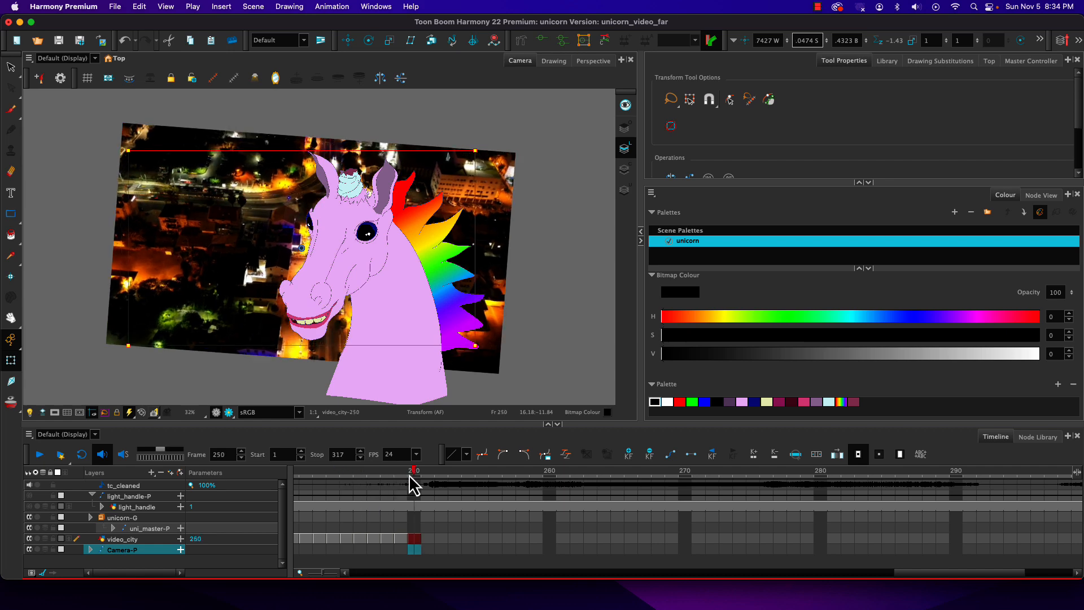
{"action": "left_click_drag", "start_coordinate": [996, 573], "coordinate": [954, 576]}
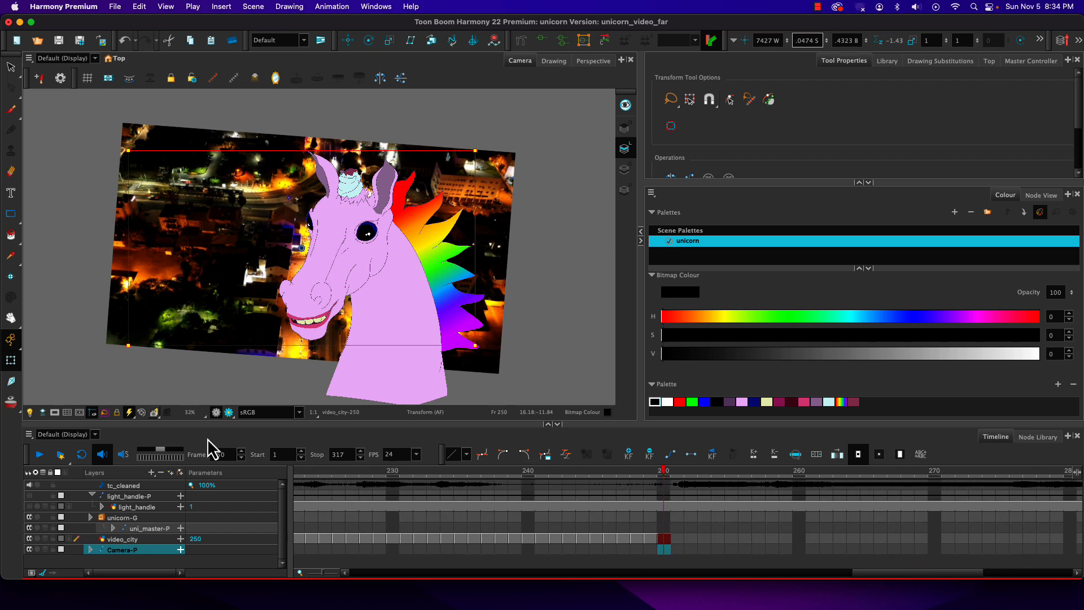
{"action": "left_click", "coordinate": [316, 455]}
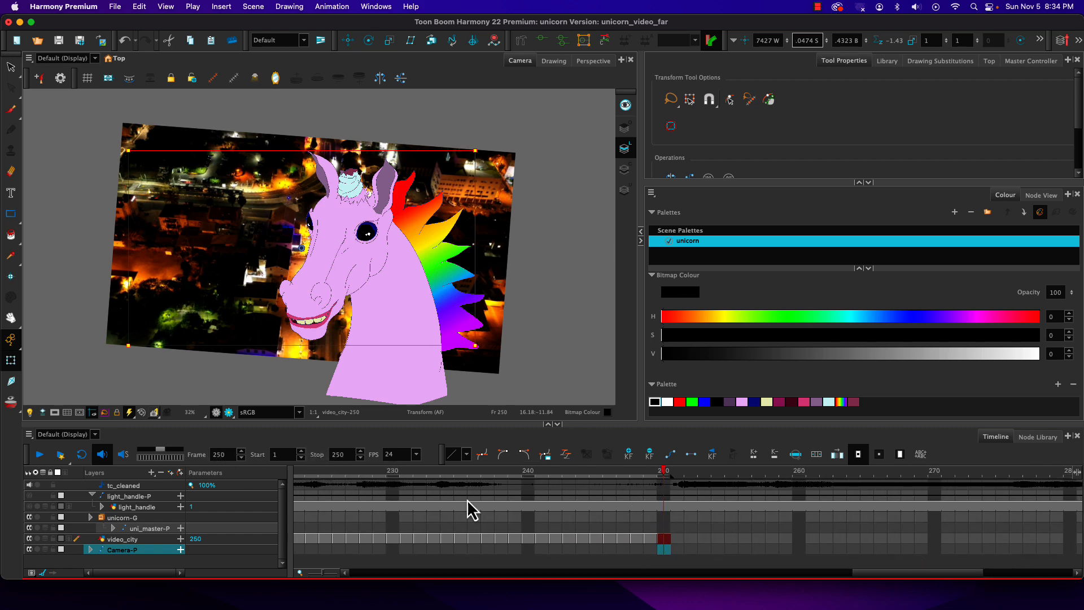
Step: Keyframe Camera-P at frame 250 with the scene tilted in the opposite direction, and scrub back over the drift
{"action": "mouse_move", "coordinate": [666, 473]}
{"action": "left_mouse_down"}
{"action": "mouse_move", "coordinate": [636, 472]}
{"action": "mouse_move", "coordinate": [664, 472]}
{"action": "left_mouse_up"}
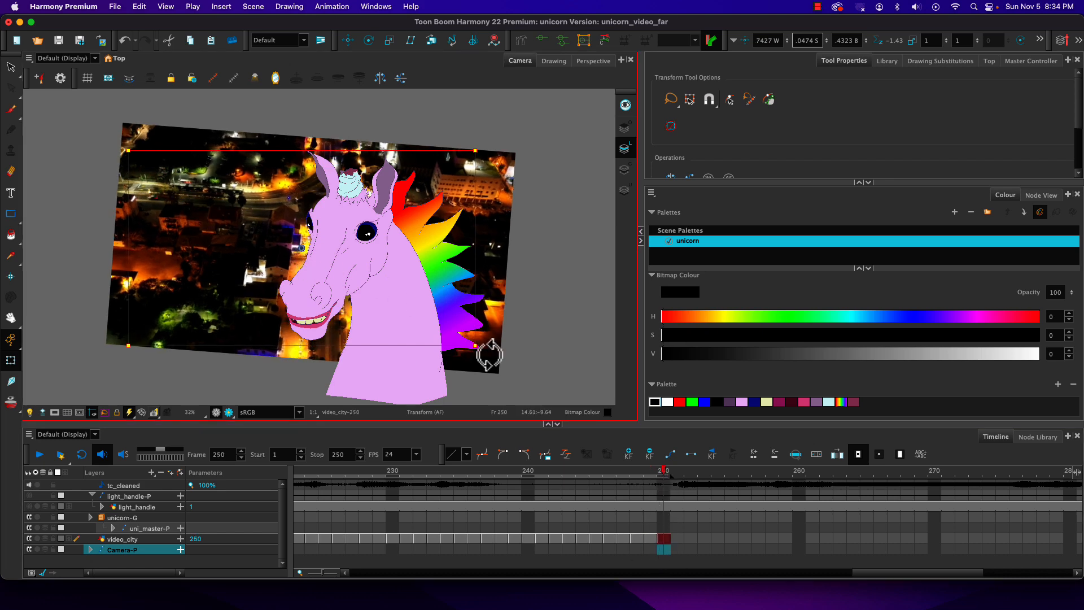
{"action": "left_click_drag", "start_coordinate": [482, 354], "coordinate": [460, 368]}
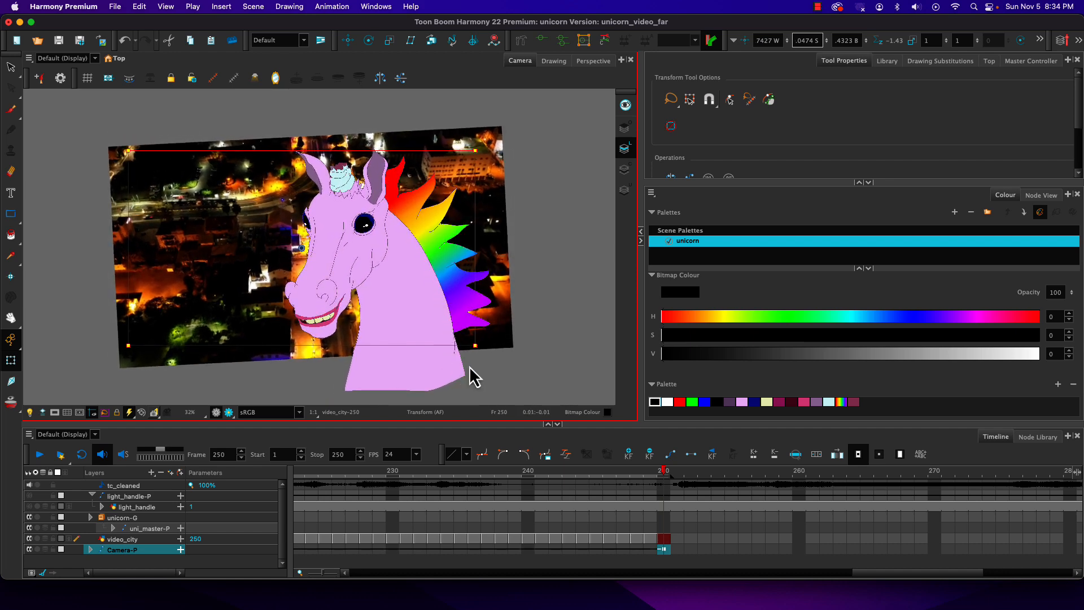
{"action": "left_click_drag", "start_coordinate": [665, 474], "coordinate": [330, 468]}
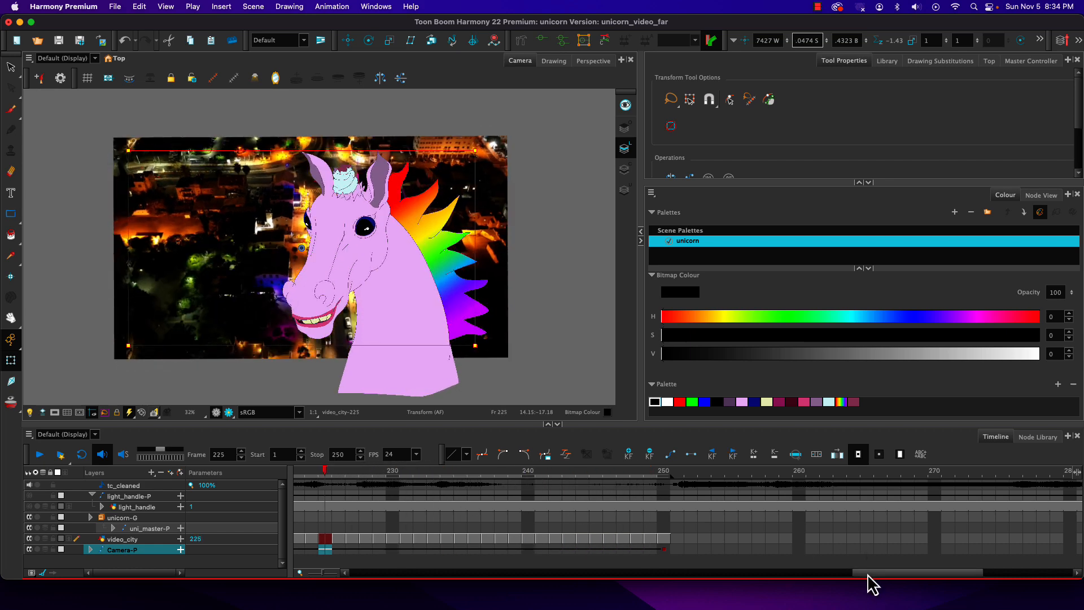
Step: Play the animation from frame 1 to review the camera moves, then stop playback
{"action": "left_click_drag", "start_coordinate": [867, 575], "coordinate": [303, 537]}
{"action": "left_click", "coordinate": [299, 474]}
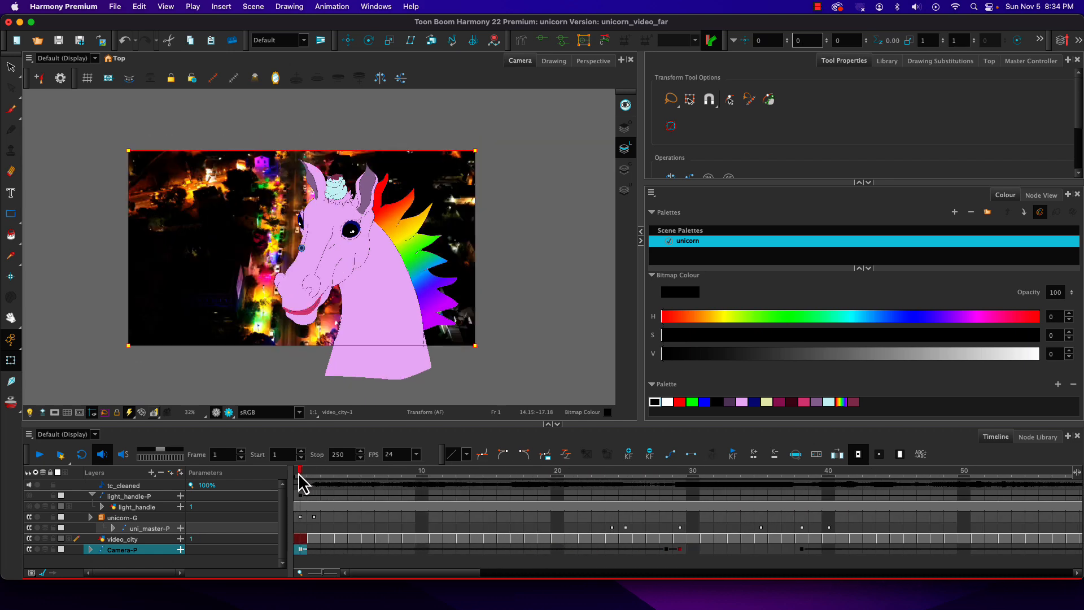
{"action": "left_click", "coordinate": [40, 454]}
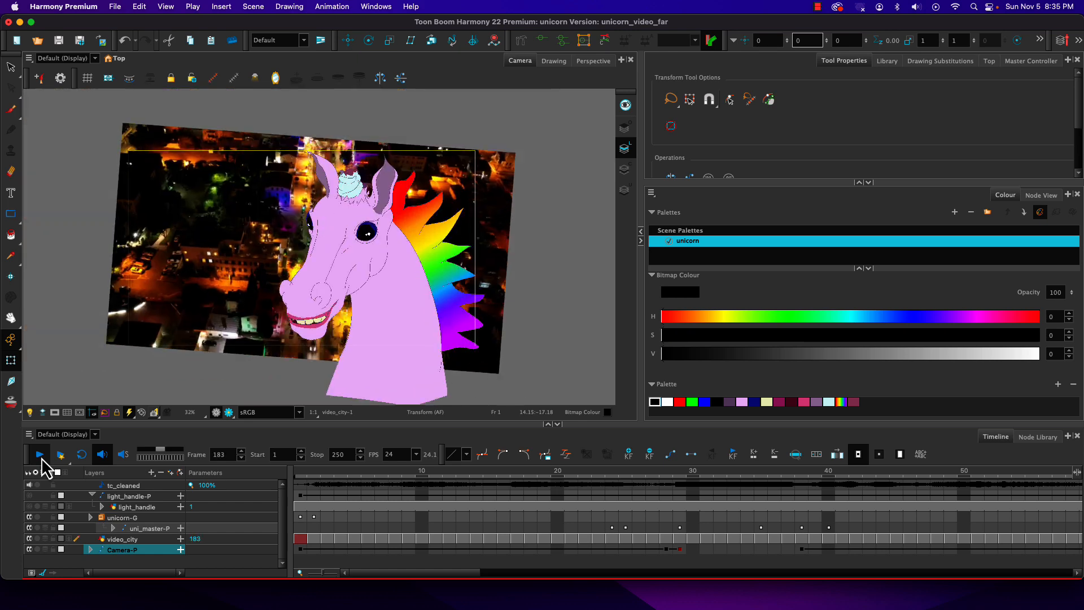
{"action": "left_click", "coordinate": [40, 455]}
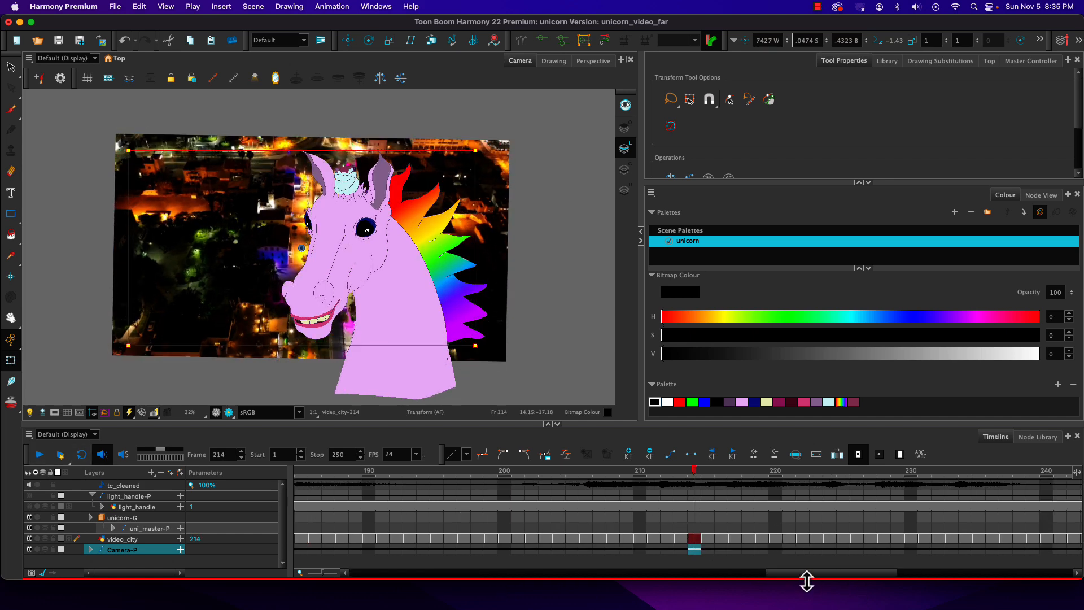
{"action": "left_click_drag", "start_coordinate": [807, 582], "coordinate": [259, 535]}
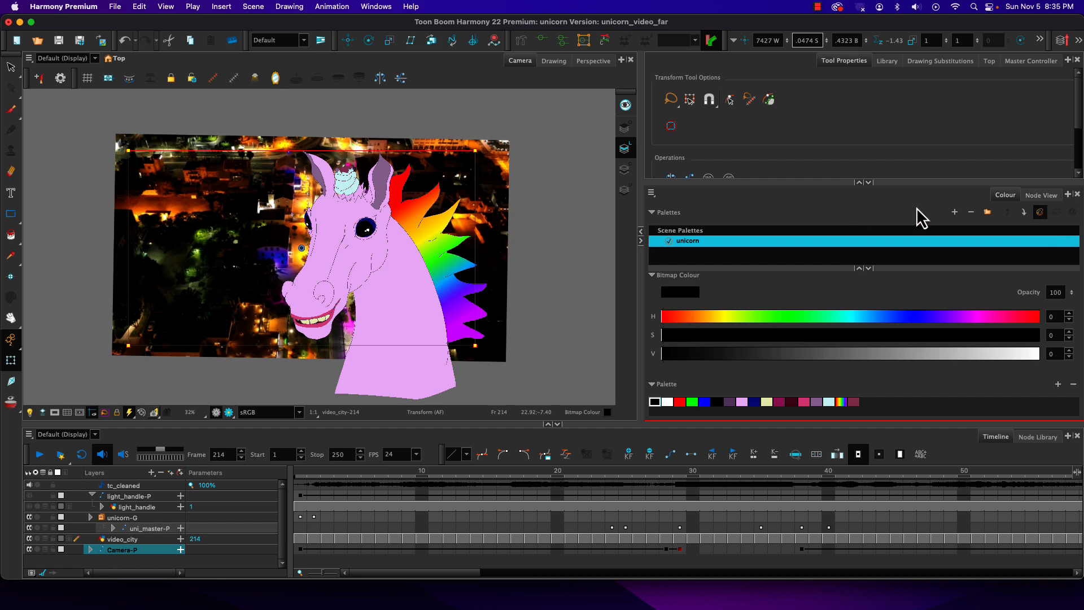
Step: Set up a movie export with the output file named uniCam and a frame range ending at frame 240
{"action": "left_click", "coordinate": [115, 7]}
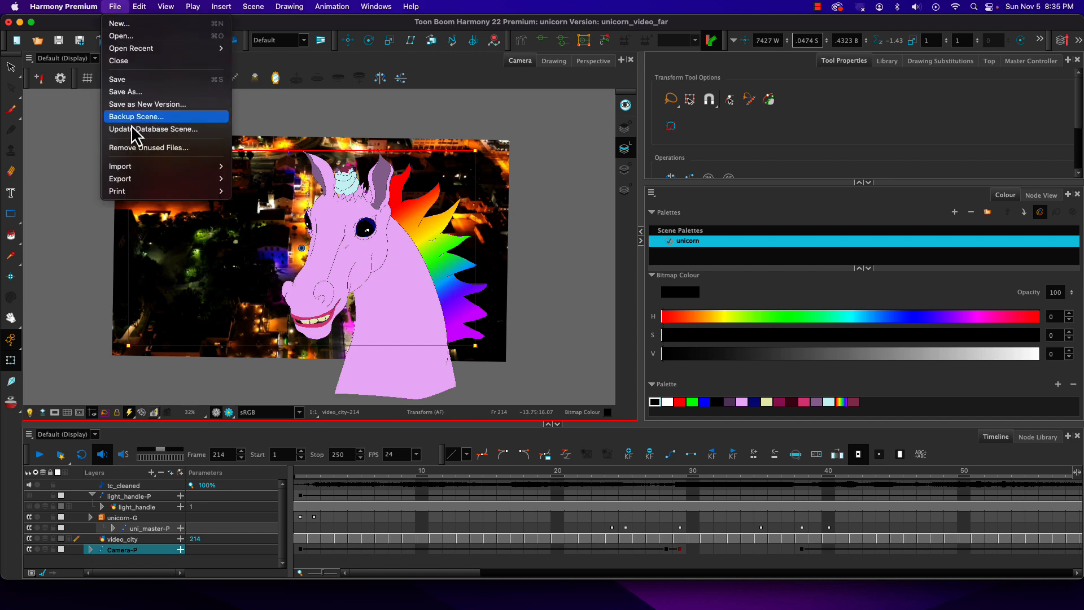
{"action": "mouse_move", "coordinate": [206, 181]}
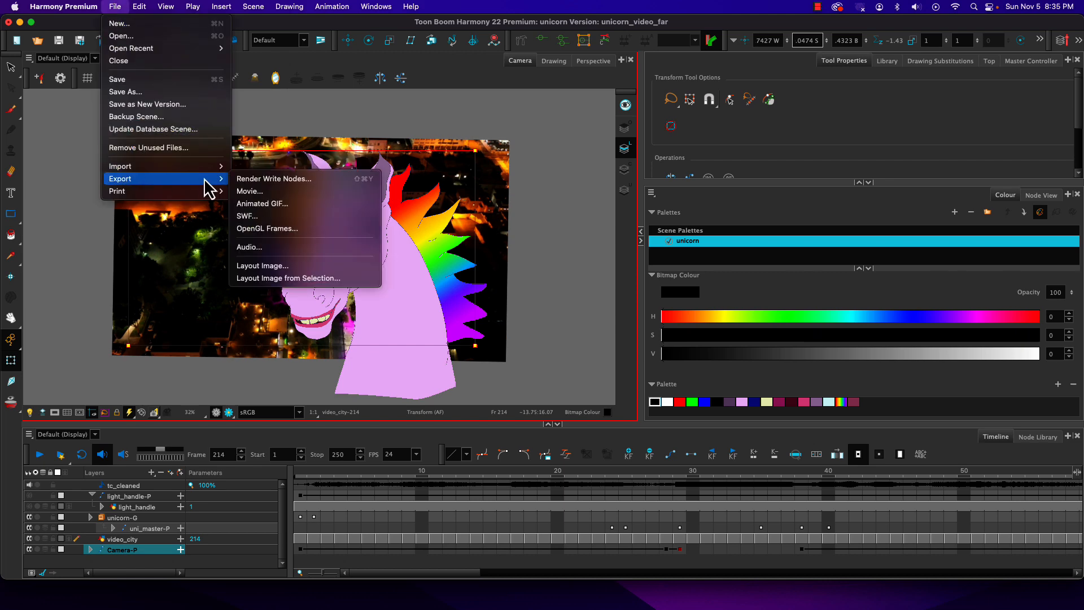
{"action": "left_click", "coordinate": [259, 194]}
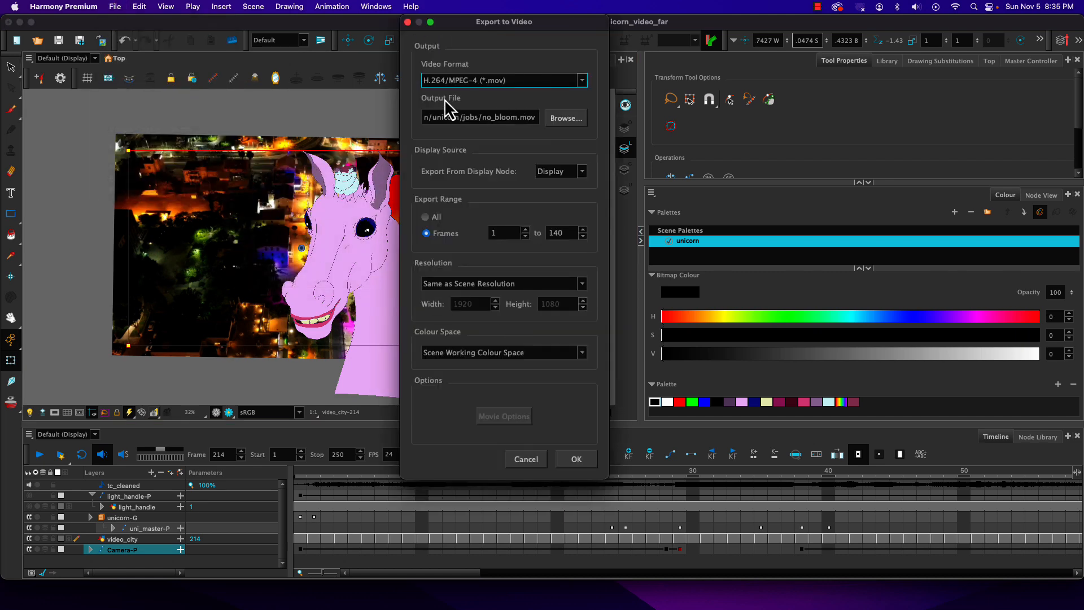
{"action": "left_click", "coordinate": [472, 117]}
{"action": "left_click_drag", "start_coordinate": [482, 119], "coordinate": [516, 120]}
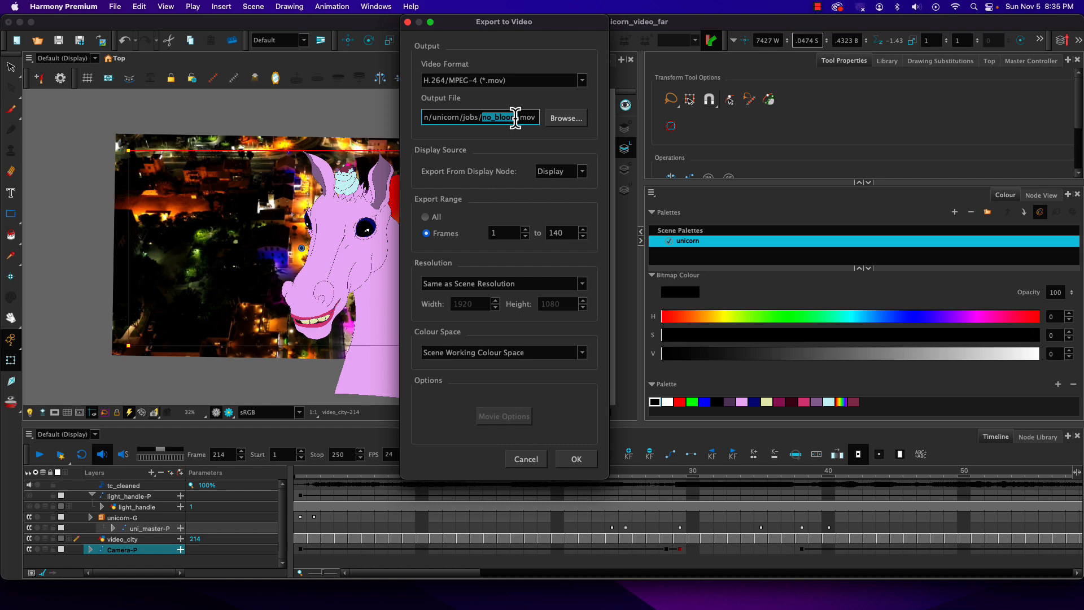
{"action": "type", "text": "uniCam"}
{"action": "double_click", "coordinate": [558, 232]}
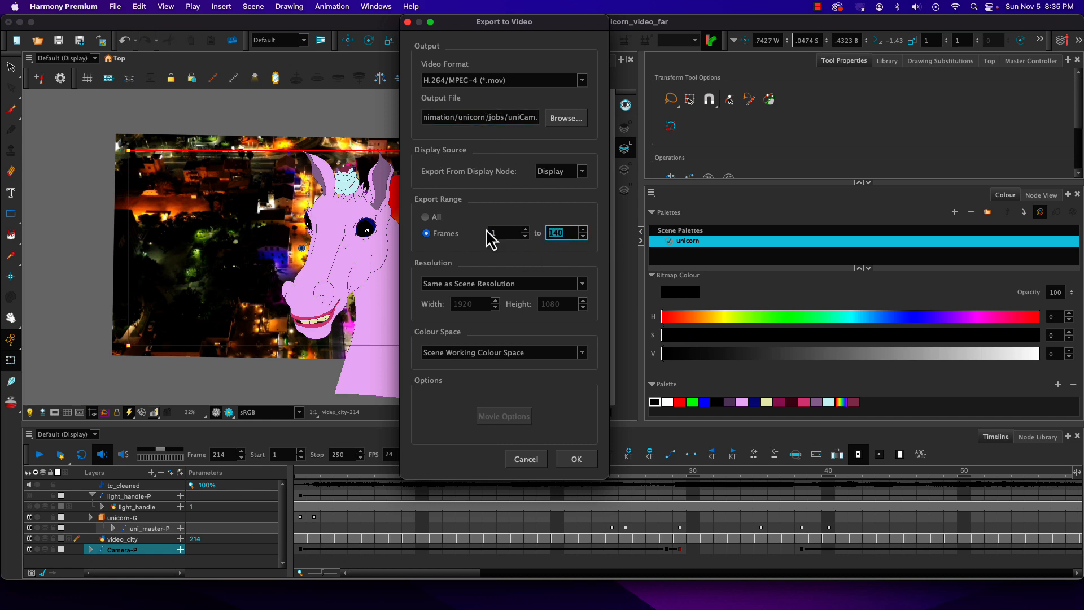
{"action": "type", "text": "240"}
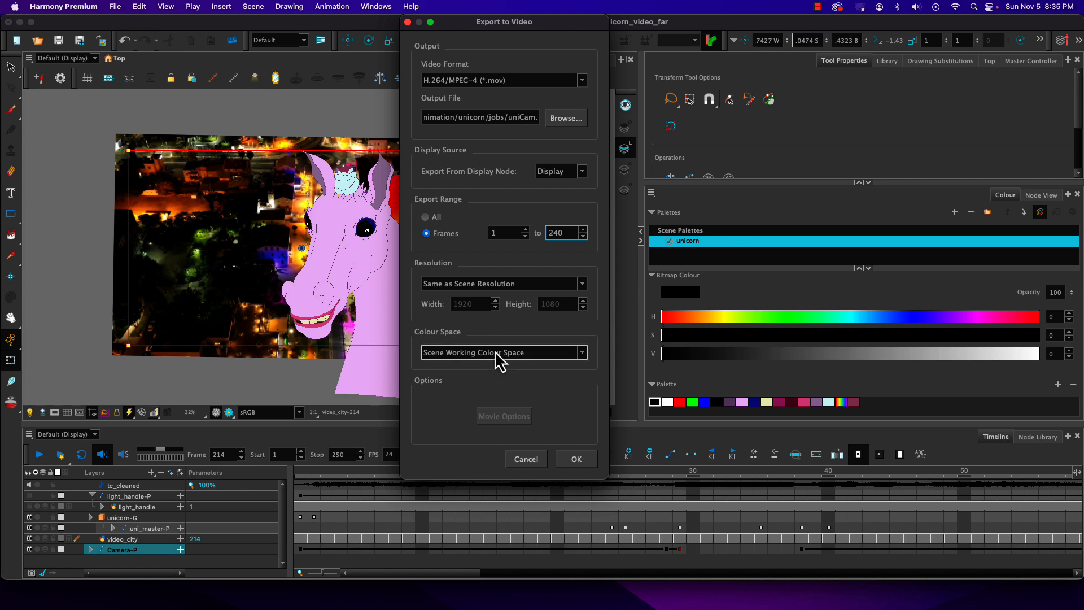
Step: Check the available video formats, keep H.264/MPEG-4 (*.mov), and start the export
{"action": "left_click", "coordinate": [580, 81]}
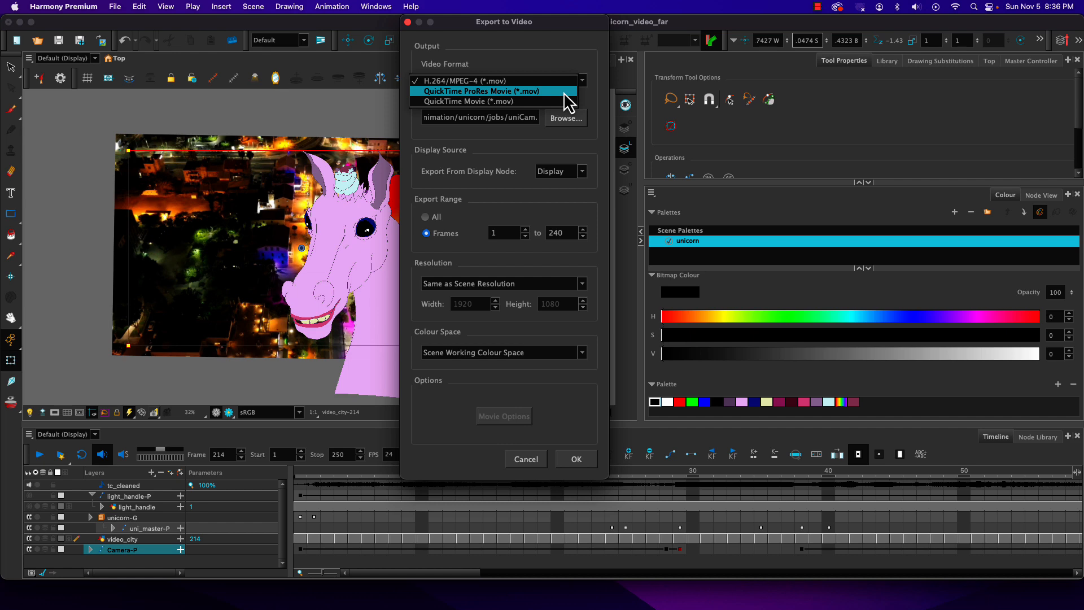
{"action": "left_click", "coordinate": [551, 66]}
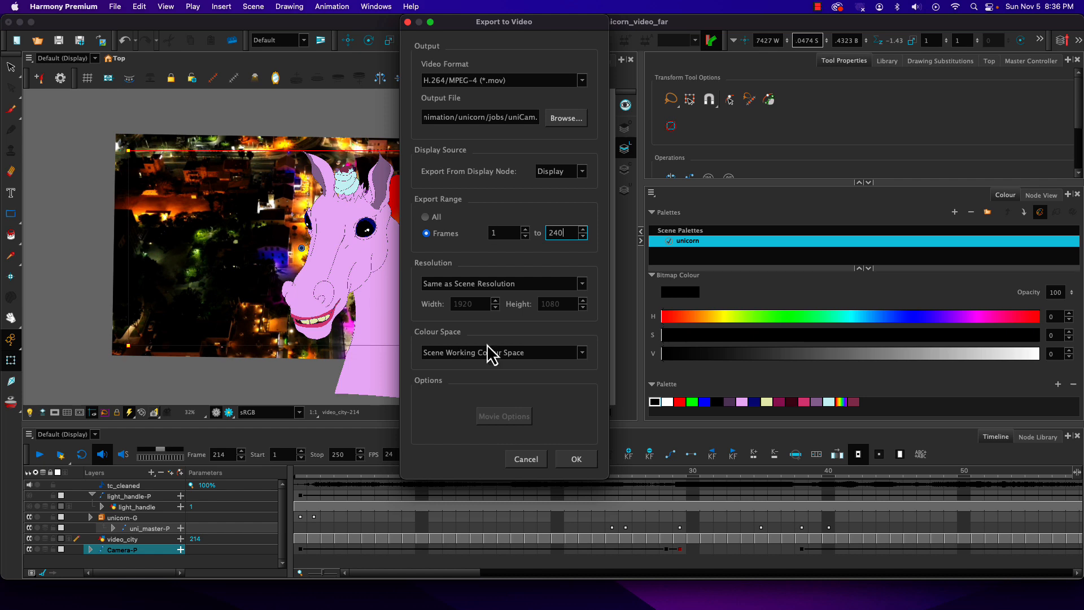
{"action": "left_click", "coordinate": [581, 82]}
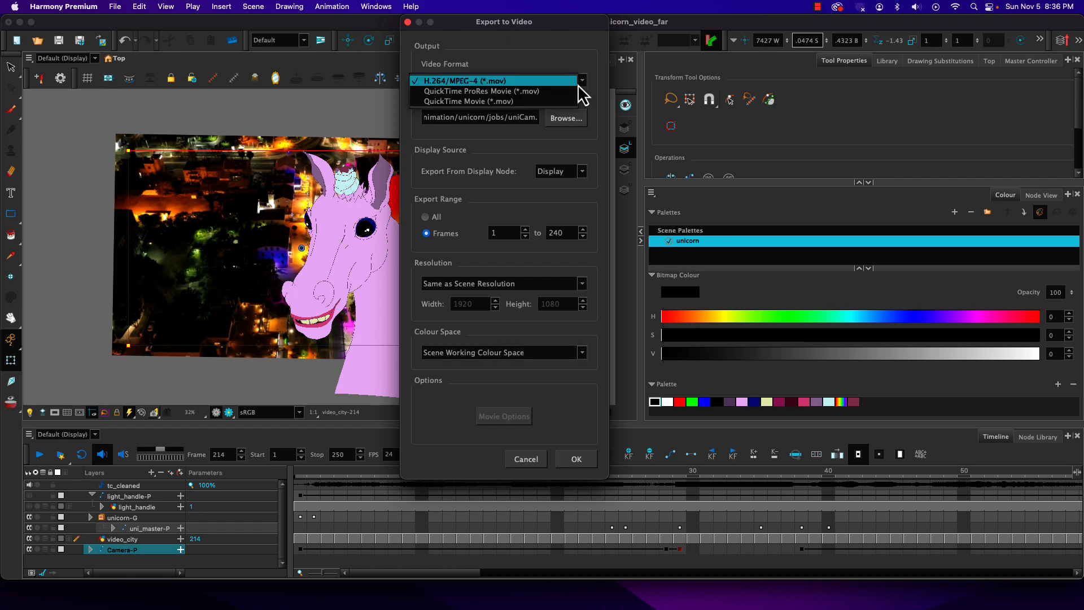
{"action": "left_click", "coordinate": [543, 59]}
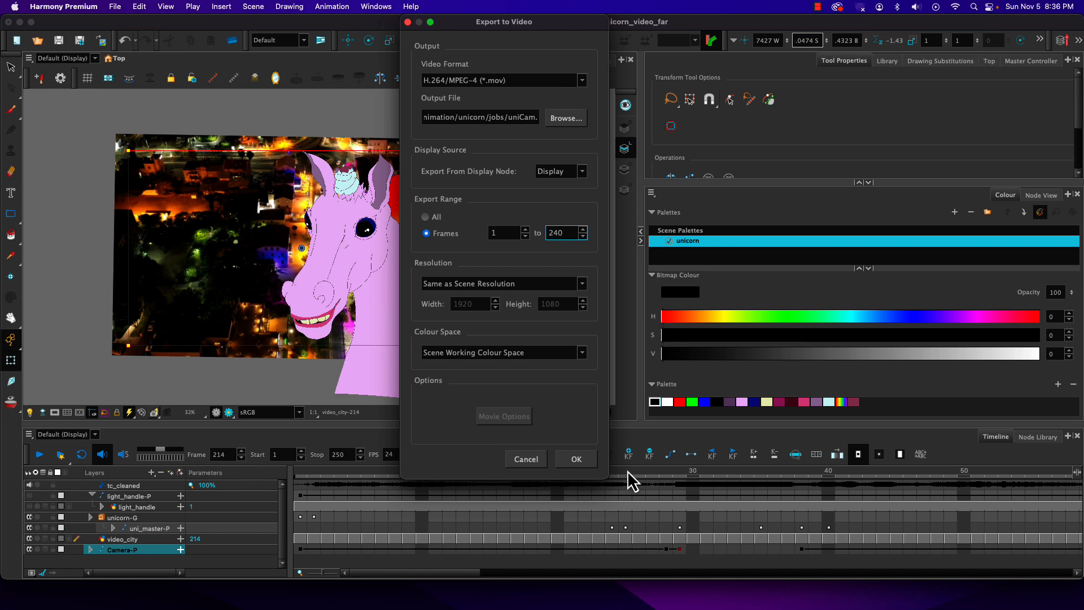
{"action": "left_click", "coordinate": [575, 459]}
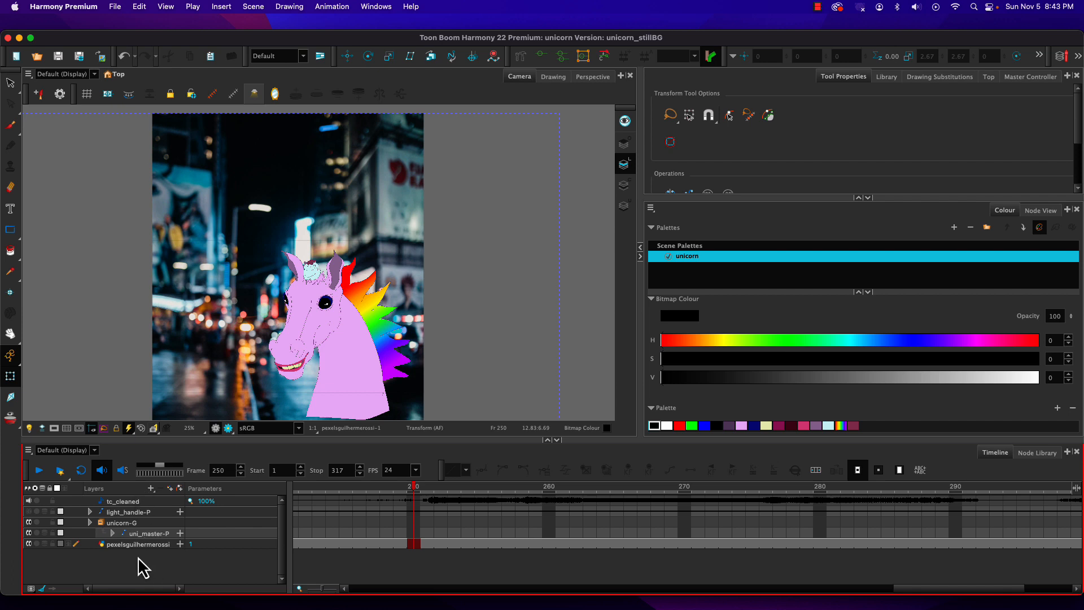
Step: Add a new camera layer to the scene with its own parent peg, and collapse the Camera-P peg
{"action": "left_click", "coordinate": [151, 489]}
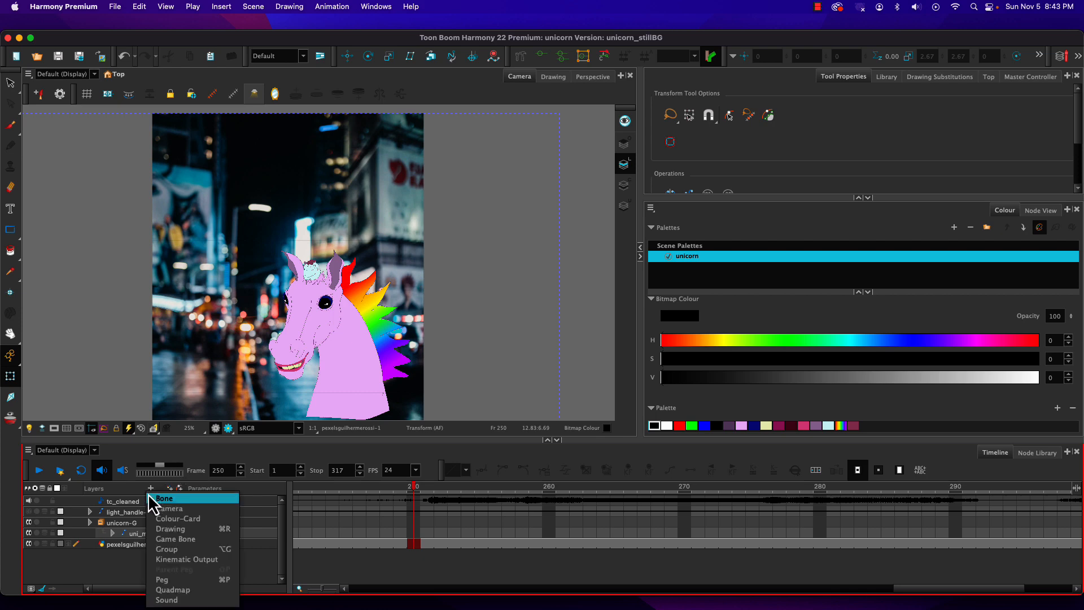
{"action": "left_click", "coordinate": [154, 510]}
{"action": "left_click", "coordinate": [180, 490]}
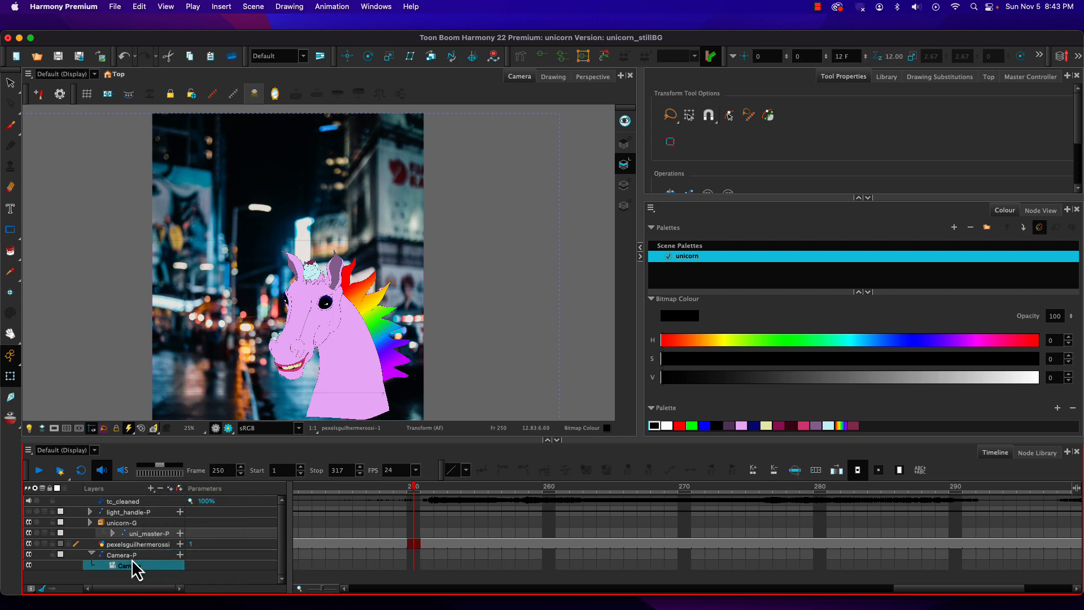
{"action": "left_click", "coordinate": [90, 555]}
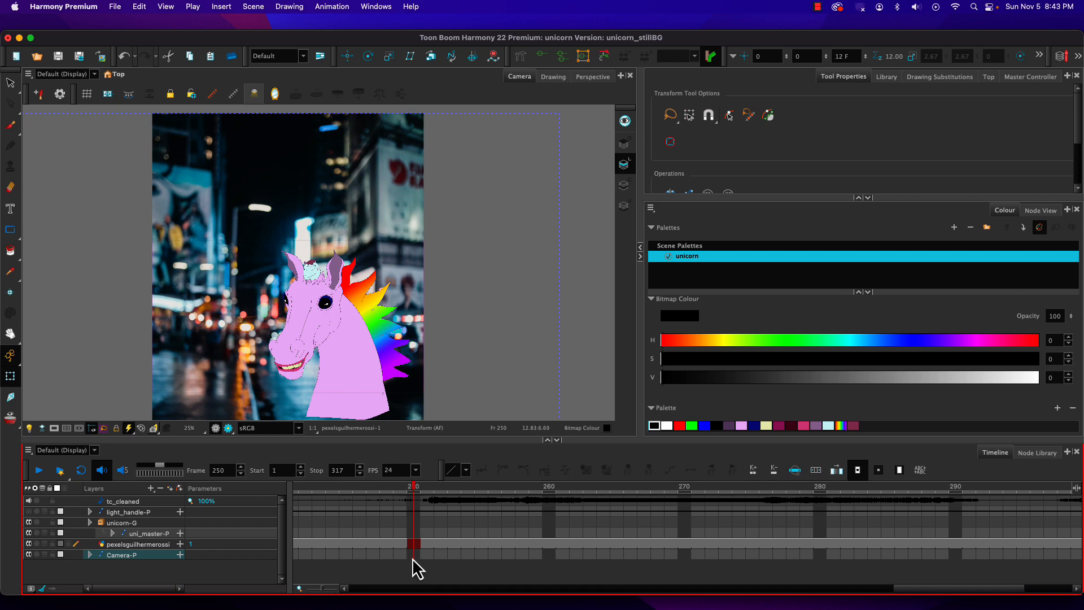
Step: Keyframe Camera-P at frame 250 and again at frame 270 with the view zoomed in slightly on the unicorn
{"action": "left_click", "coordinate": [414, 555]}
{"action": "left_click", "coordinate": [628, 470]}
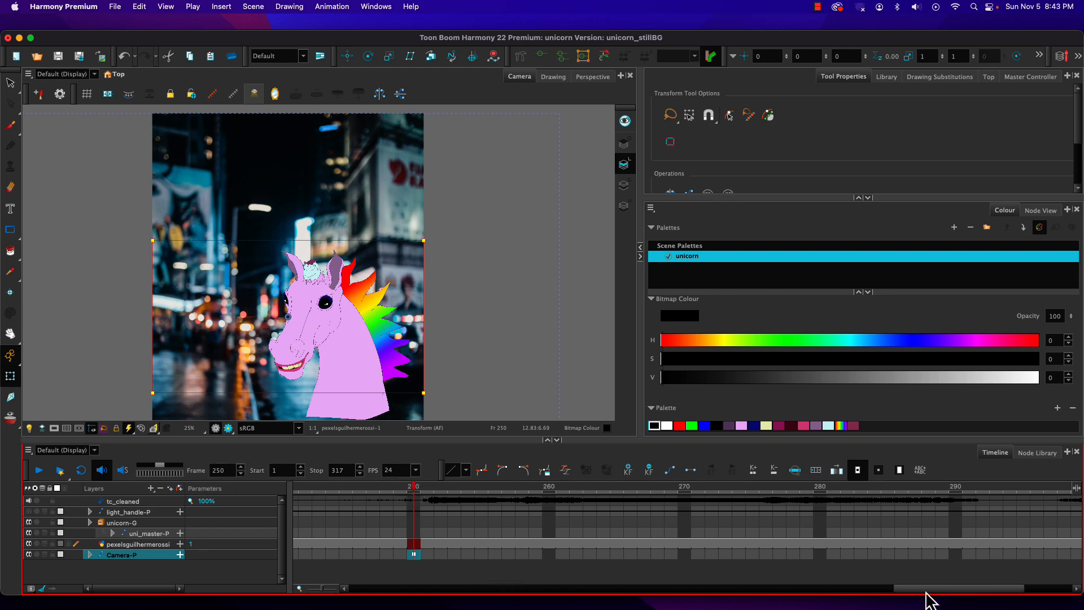
{"action": "left_click_drag", "start_coordinate": [927, 589], "coordinate": [890, 589]}
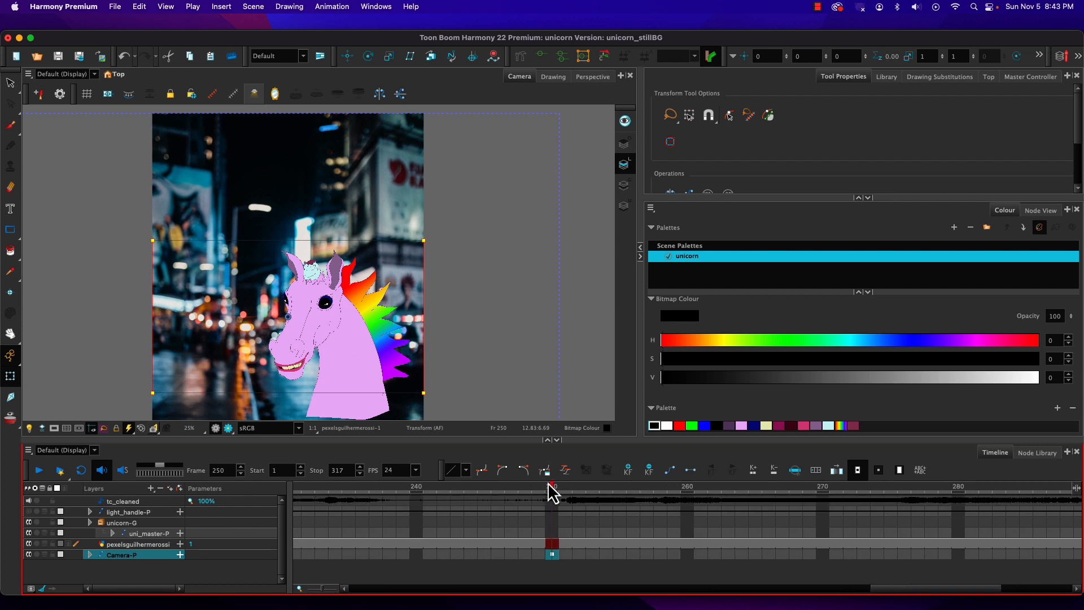
{"action": "left_click_drag", "start_coordinate": [556, 496], "coordinate": [822, 492]}
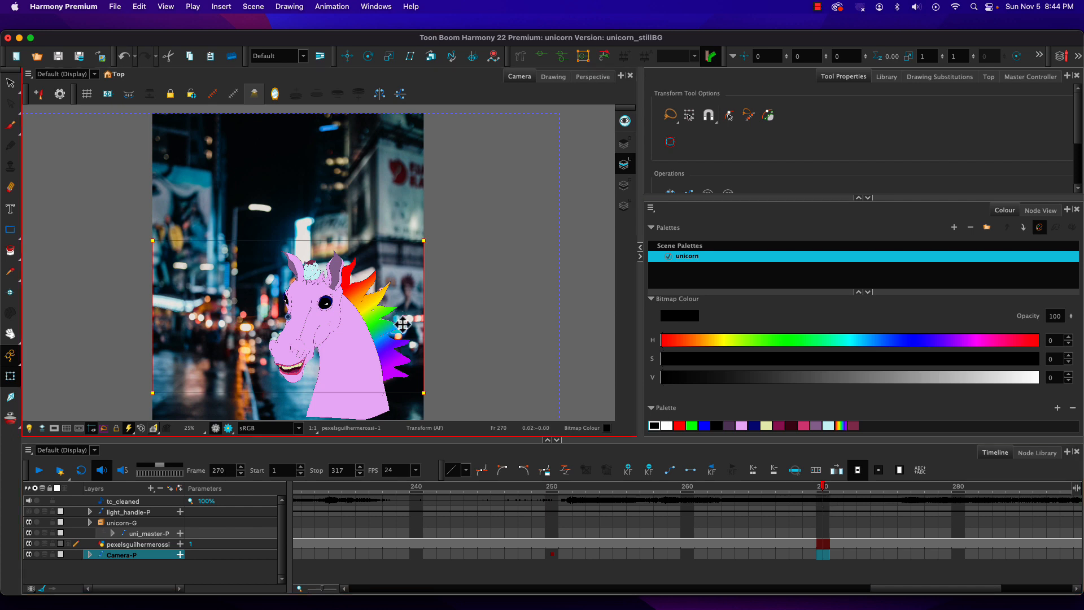
{"action": "left_click_drag", "start_coordinate": [421, 392], "coordinate": [375, 374]}
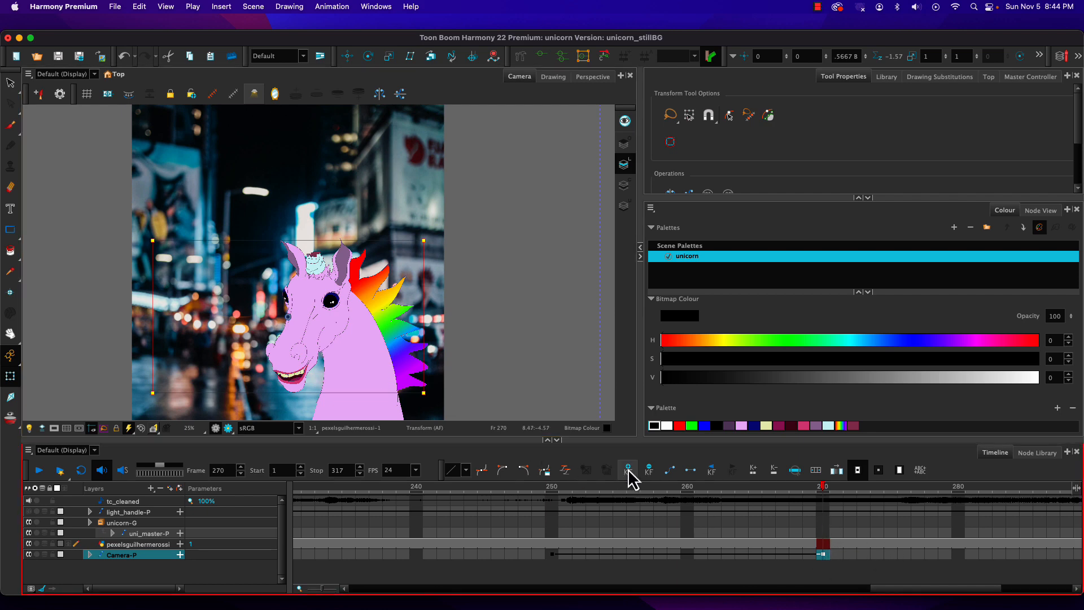
Step: Keyframe Camera-P at frame 298 with the scene tilted slightly counterclockwise
{"action": "left_click_drag", "start_coordinate": [885, 597], "coordinate": [946, 593]}
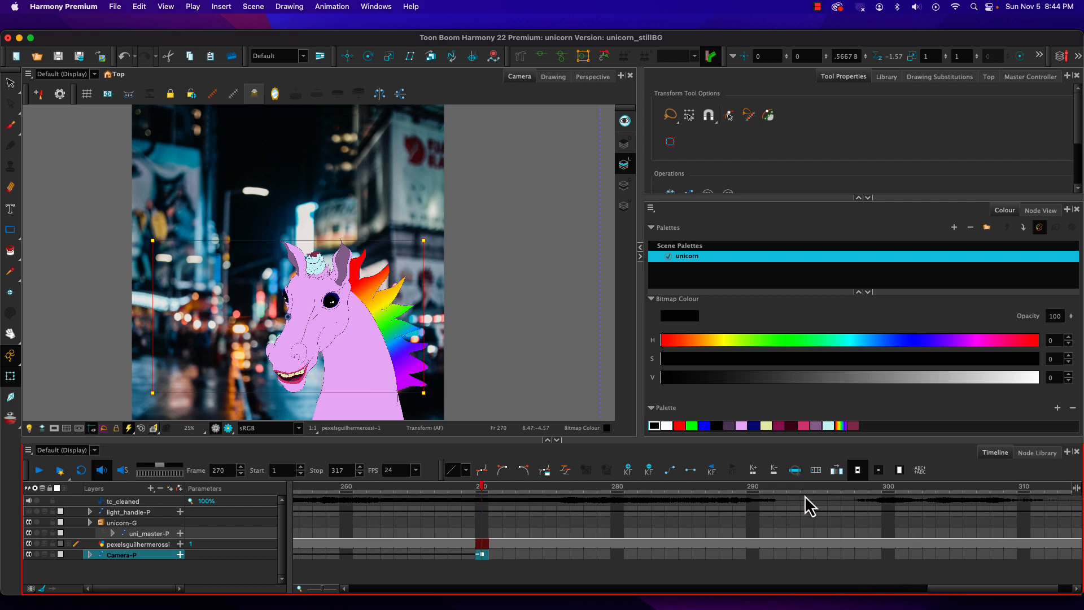
{"action": "left_click", "coordinate": [861, 489]}
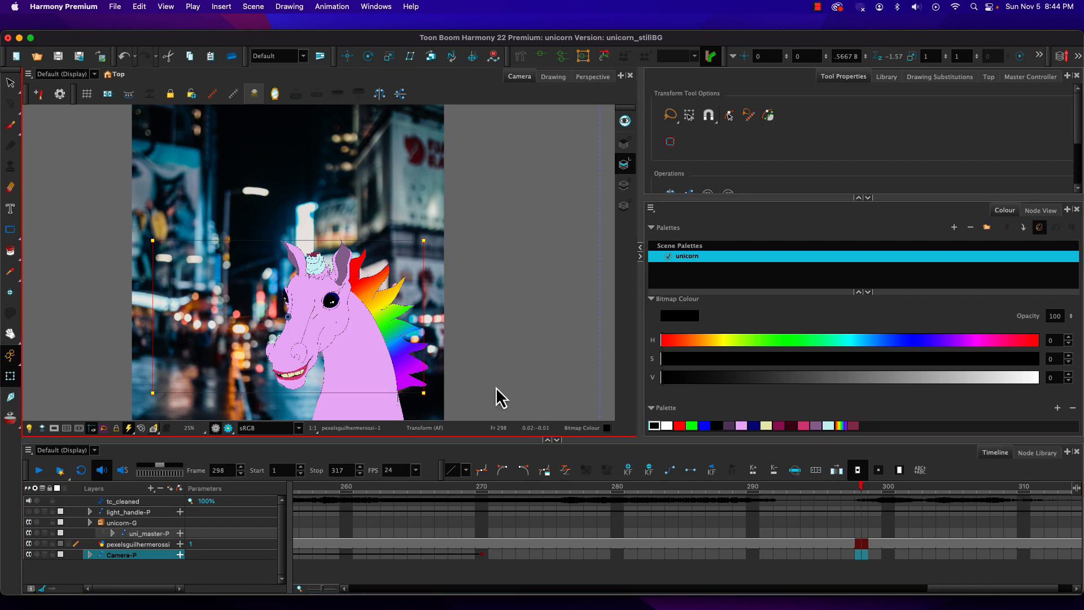
{"action": "left_click", "coordinate": [627, 470]}
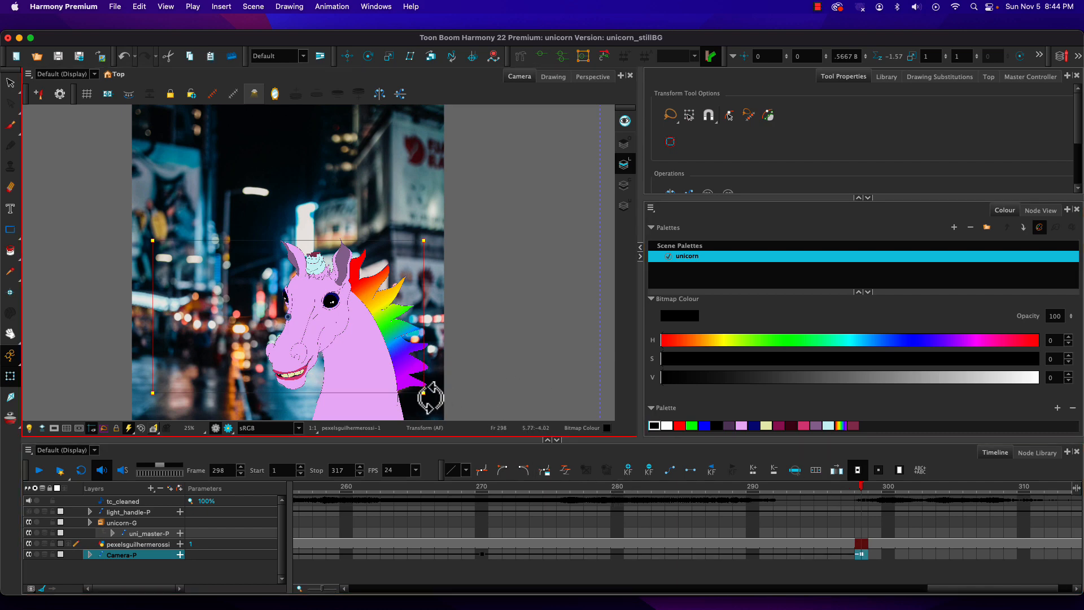
{"action": "mouse_move", "coordinate": [430, 394]}
{"action": "left_mouse_down"}
{"action": "mouse_move", "coordinate": [421, 404]}
{"action": "mouse_move", "coordinate": [431, 412]}
{"action": "left_mouse_up"}
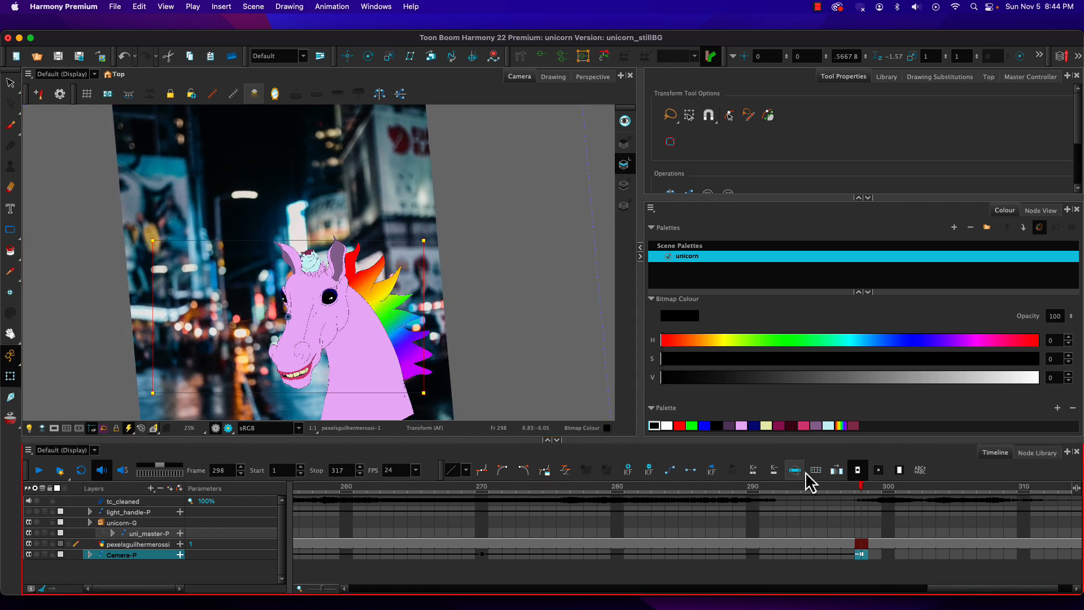
Step: Keyframe Camera-P at frame 317 with the view zoomed in further and the scene tilted strongly counterclockwise
{"action": "left_click_drag", "start_coordinate": [863, 500], "coordinate": [931, 500]}
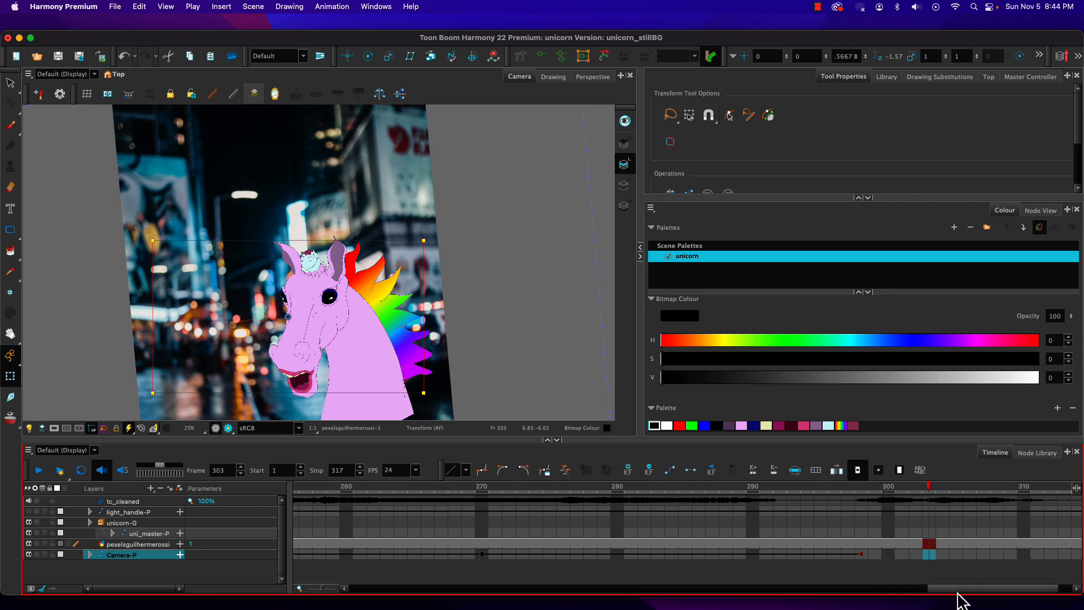
{"action": "left_click_drag", "start_coordinate": [960, 589], "coordinate": [1063, 587]}
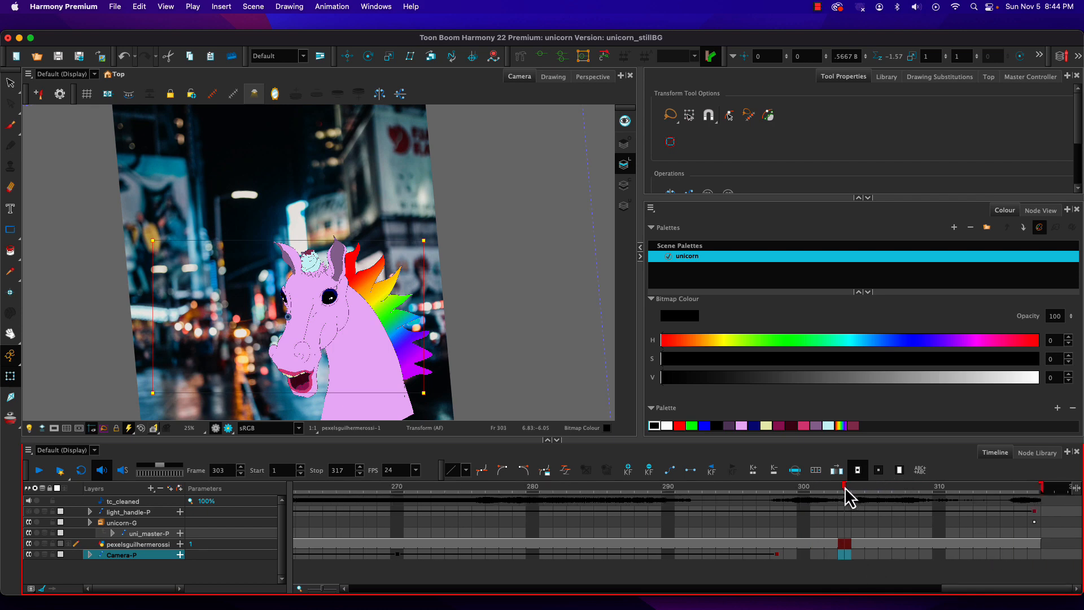
{"action": "left_click_drag", "start_coordinate": [844, 496], "coordinate": [940, 497]}
{"action": "left_click", "coordinate": [1036, 490]}
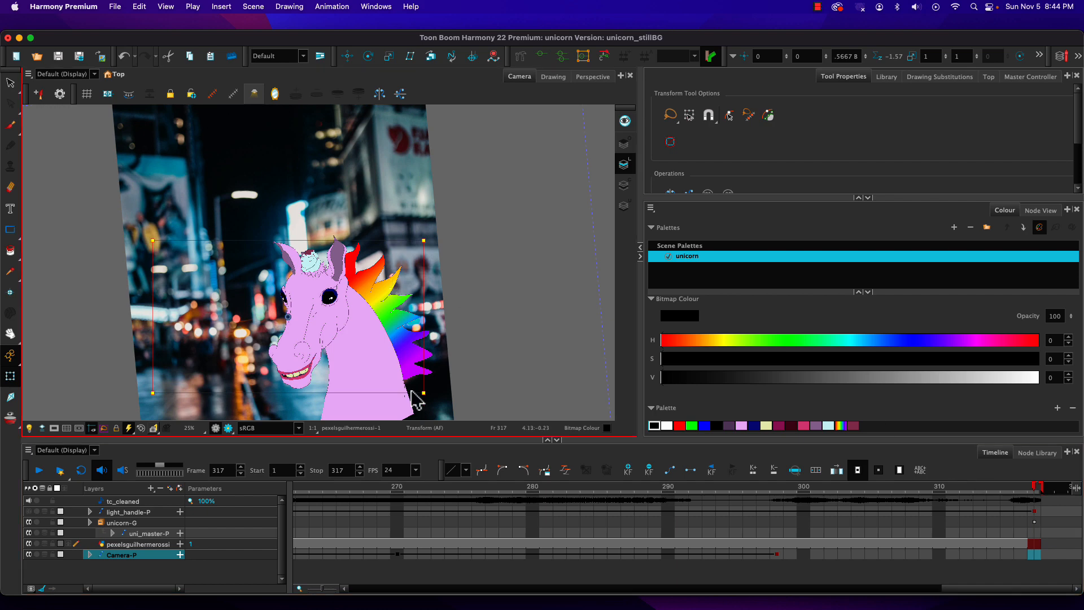
{"action": "left_click_drag", "start_coordinate": [425, 396], "coordinate": [334, 364]}
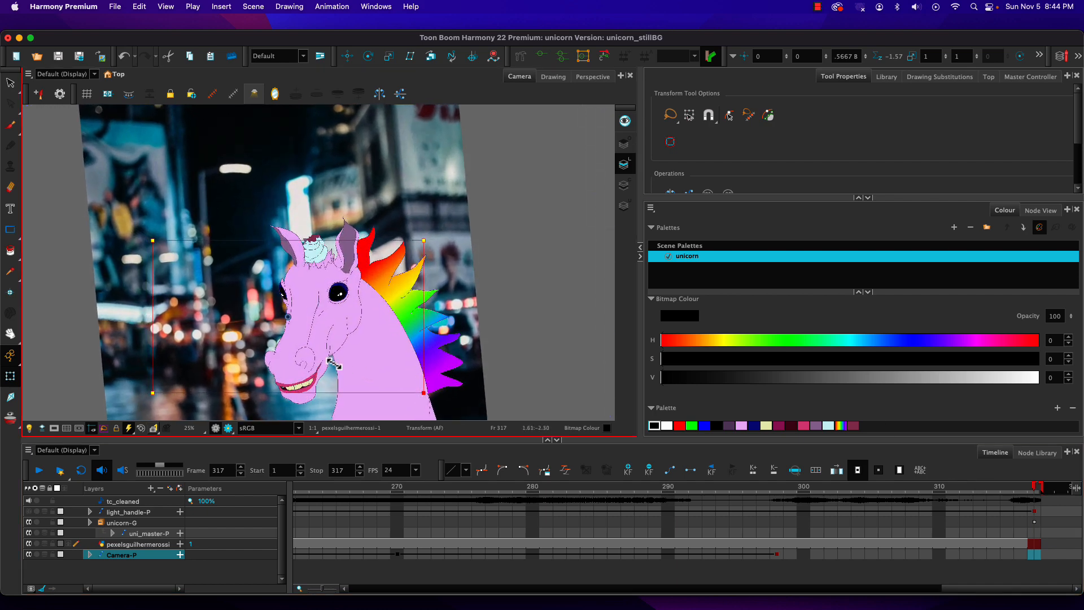
{"action": "left_click_drag", "start_coordinate": [429, 398], "coordinate": [346, 411]}
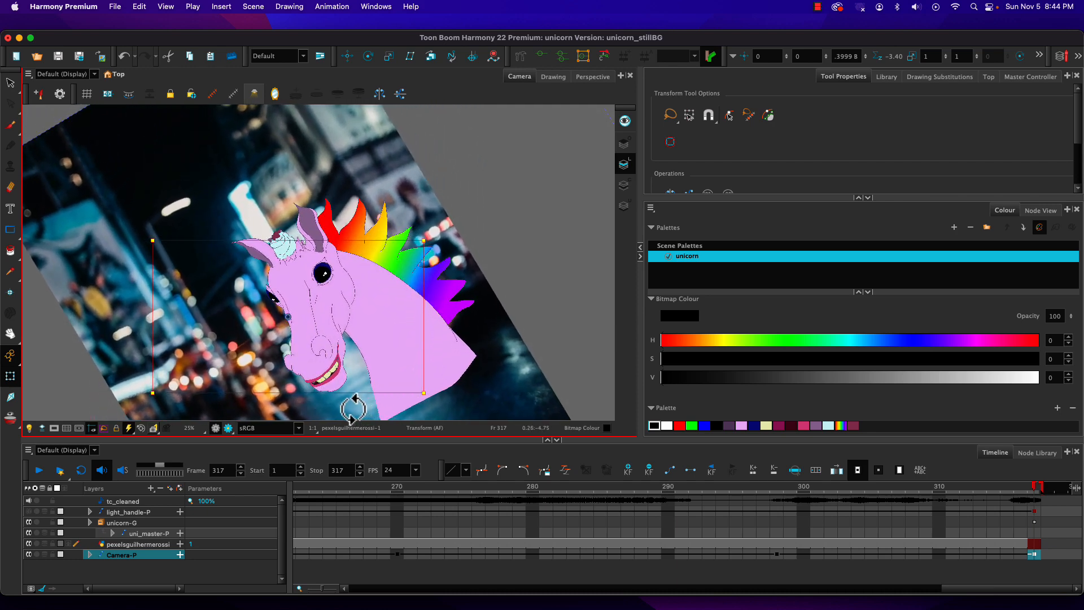
{"action": "mouse_move", "coordinate": [1036, 488]}
{"action": "left_mouse_down"}
{"action": "mouse_move", "coordinate": [533, 475]}
{"action": "mouse_move", "coordinate": [1021, 491]}
{"action": "mouse_move", "coordinate": [655, 485]}
{"action": "mouse_move", "coordinate": [411, 441]}
{"action": "mouse_move", "coordinate": [1033, 480]}
{"action": "mouse_move", "coordinate": [334, 435]}
{"action": "mouse_move", "coordinate": [490, 427]}
{"action": "mouse_move", "coordinate": [1035, 487]}
{"action": "left_mouse_up"}
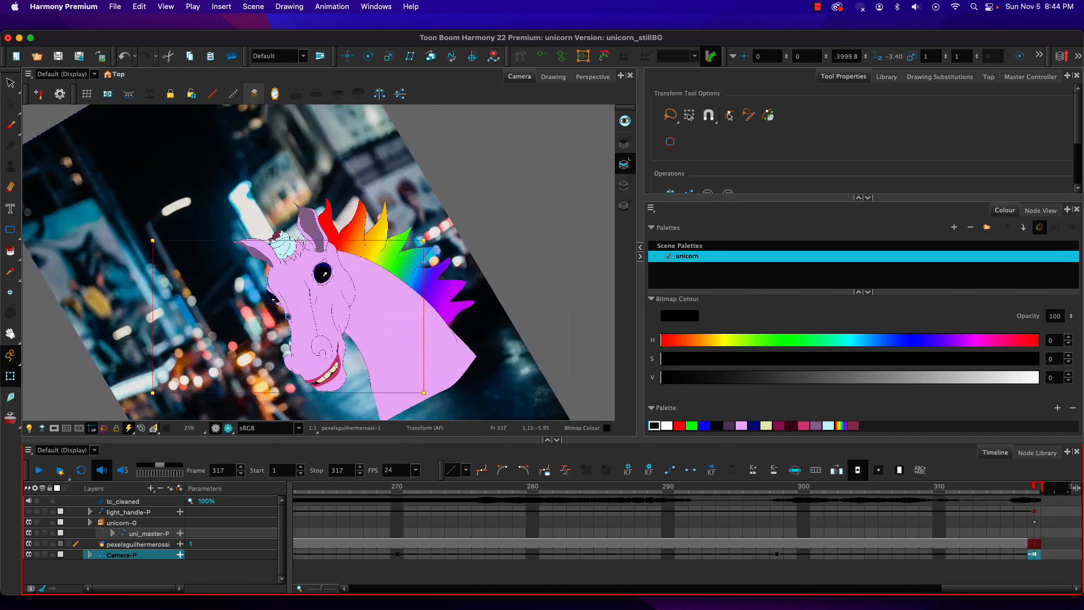
Step: Set up a new movie export with the output file named uniCam2.mov
{"action": "left_click", "coordinate": [112, 6]}
{"action": "mouse_move", "coordinate": [135, 179]}
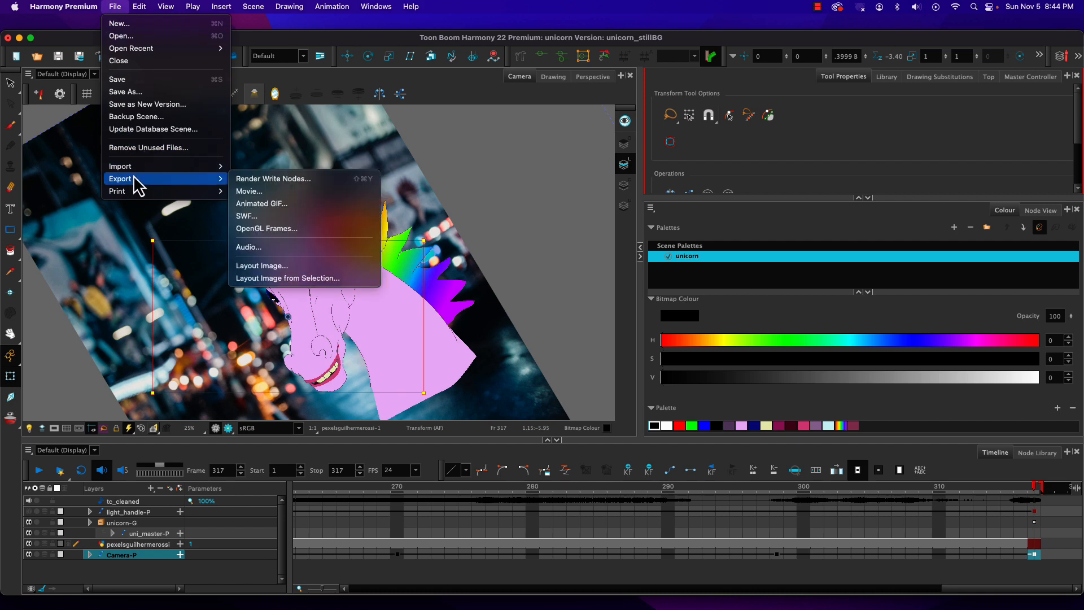
{"action": "left_click", "coordinate": [255, 192]}
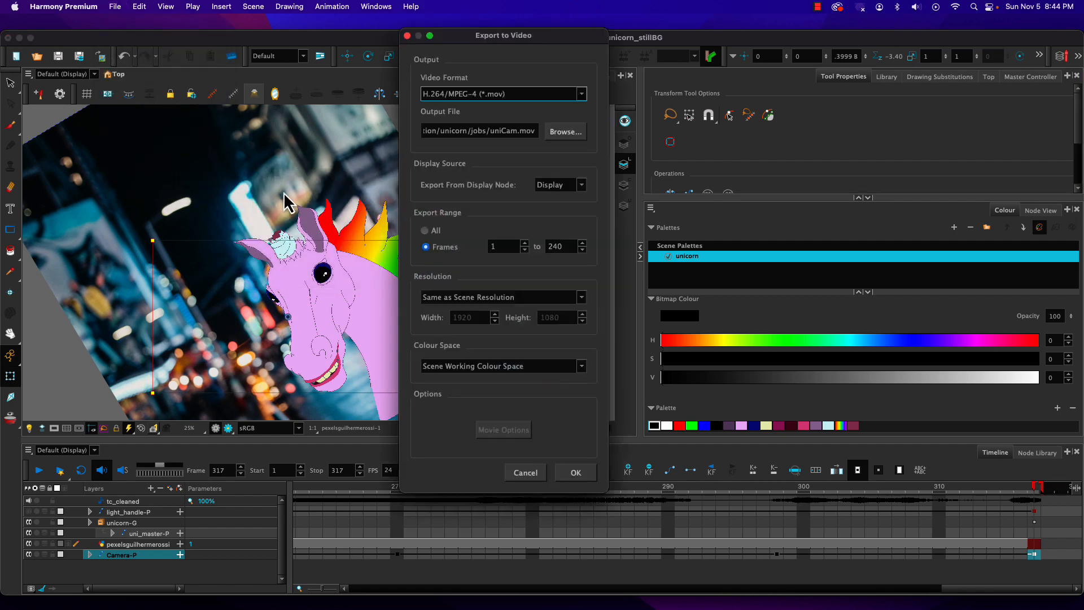
{"action": "left_click", "coordinate": [514, 132]}
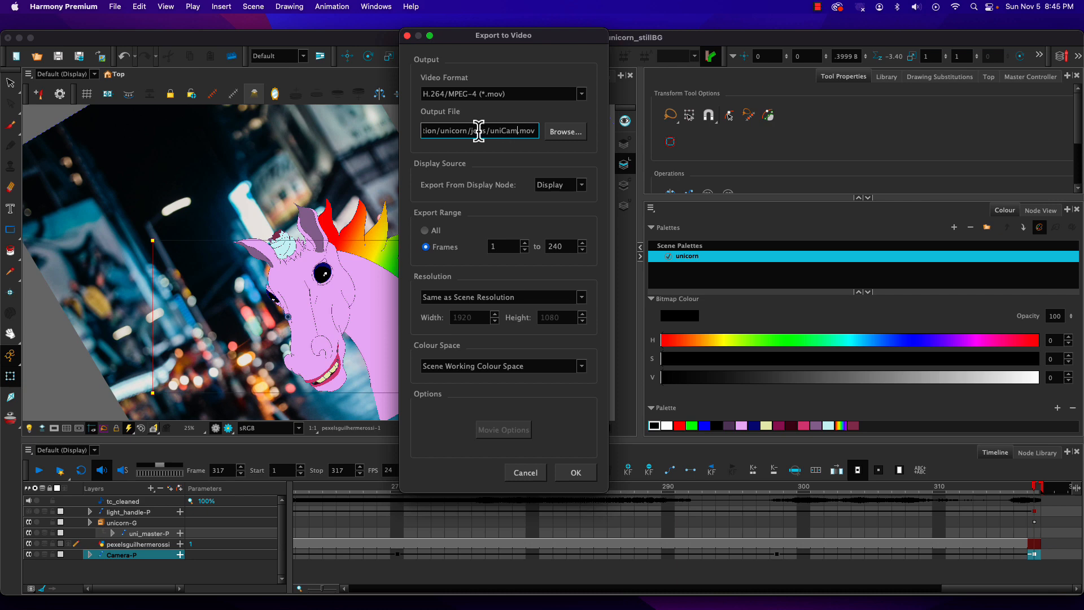
{"action": "type", "text": "2"}
Step: Set the export's frame range to start at frame 250, replace its end frame and start the export
{"action": "left_click", "coordinate": [495, 246]}
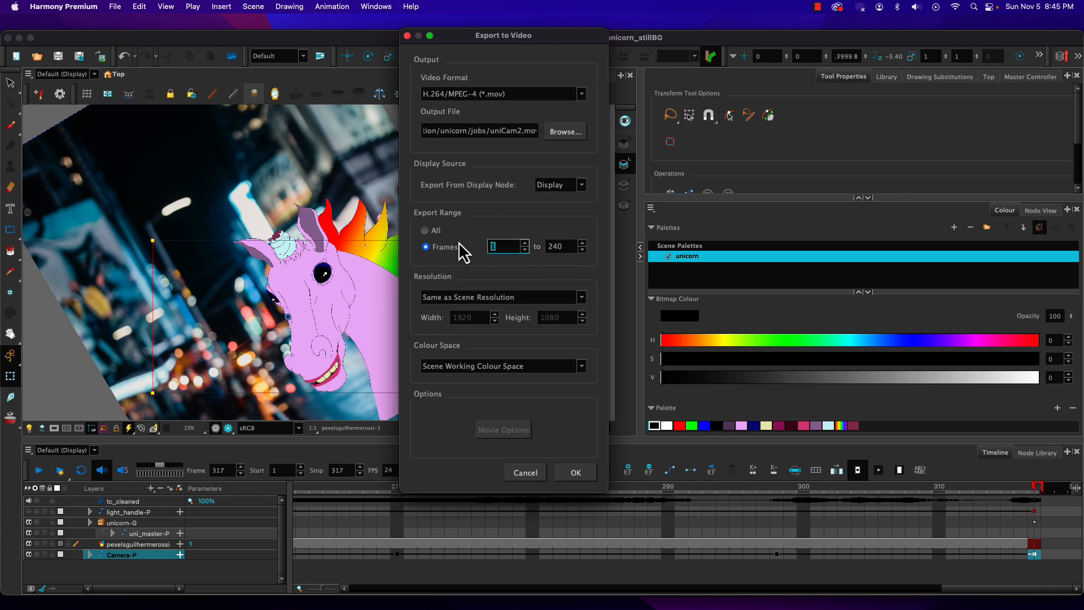
{"action": "type", "text": "250"}
{"action": "left_click", "coordinate": [563, 246]}
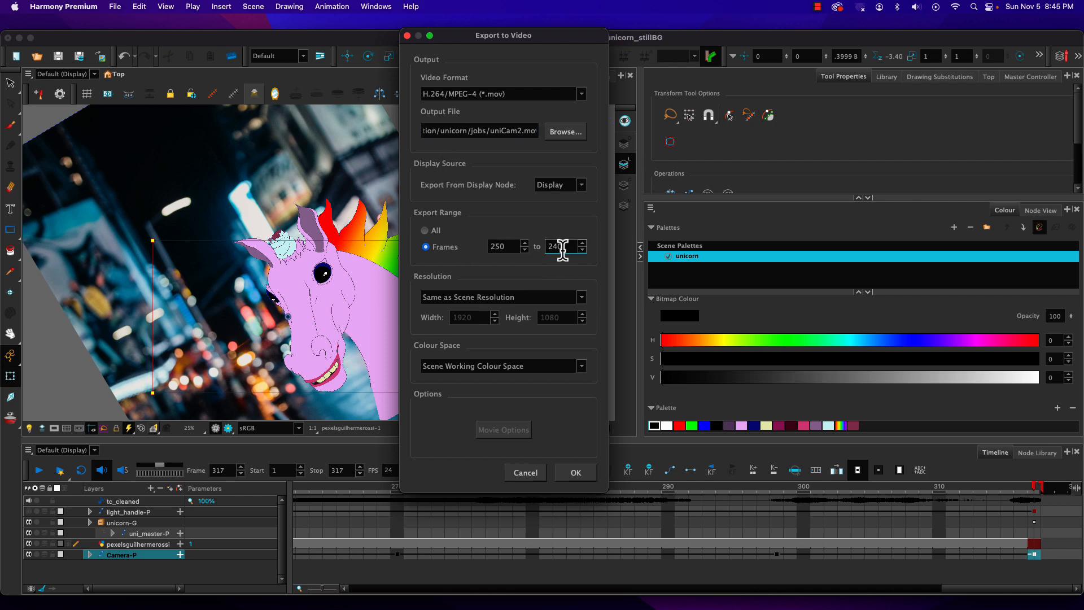
{"action": "left_click_drag", "start_coordinate": [563, 250], "coordinate": [529, 248]}
{"action": "type", "text": "37"}
{"action": "key", "text": "BackSpace"}
{"action": "left_click", "coordinate": [576, 472]}
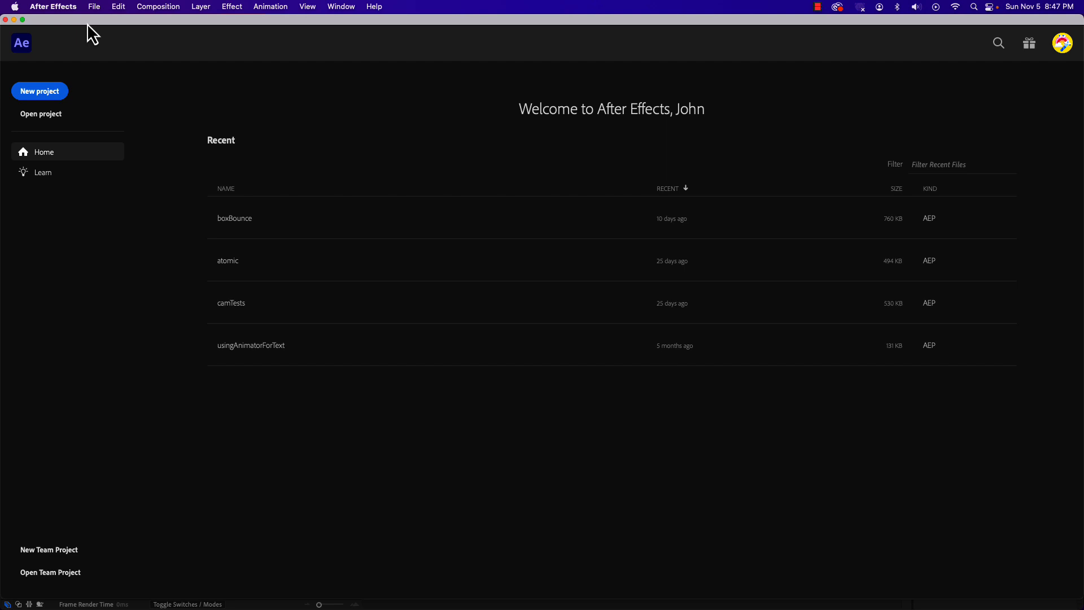
Step: Switch to After Effects and create a new project
{"action": "left_click_drag", "start_coordinate": [87, 24], "coordinate": [198, 8]}
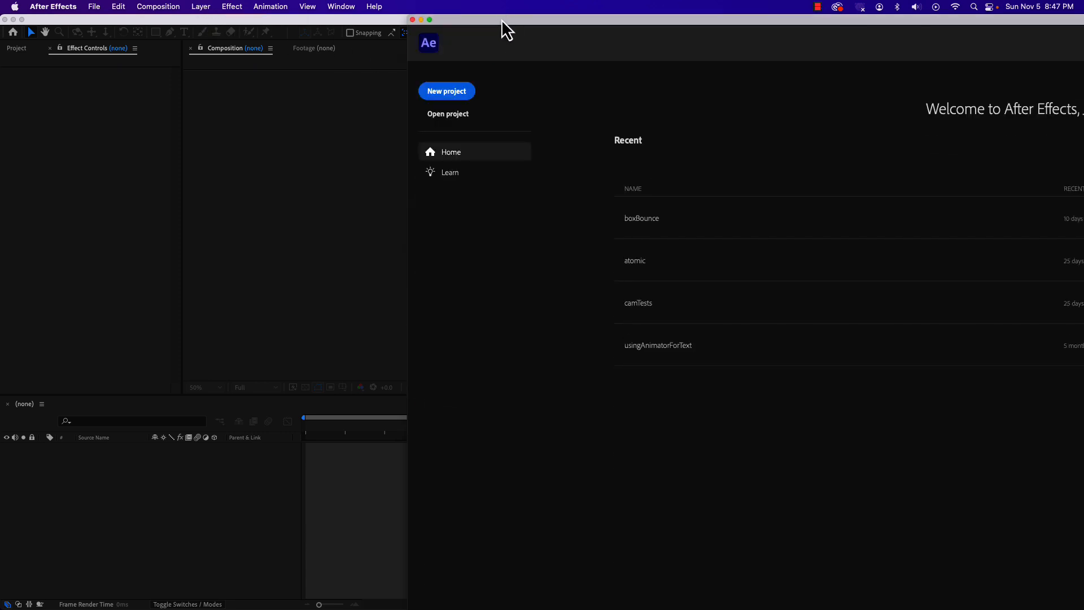
{"action": "left_click_drag", "start_coordinate": [503, 28], "coordinate": [93, 5]}
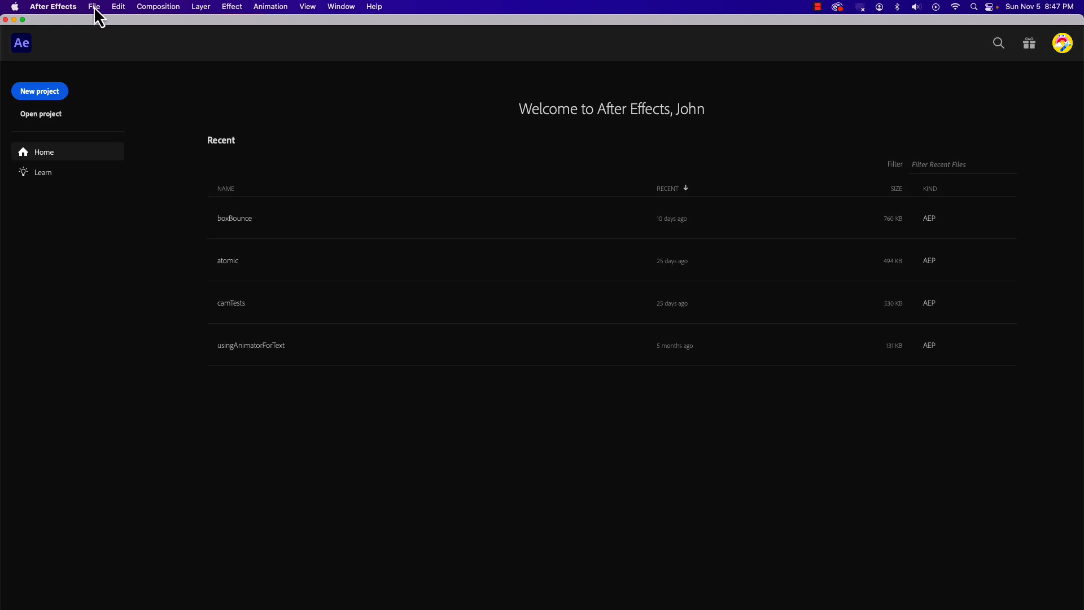
{"action": "left_click", "coordinate": [51, 92]}
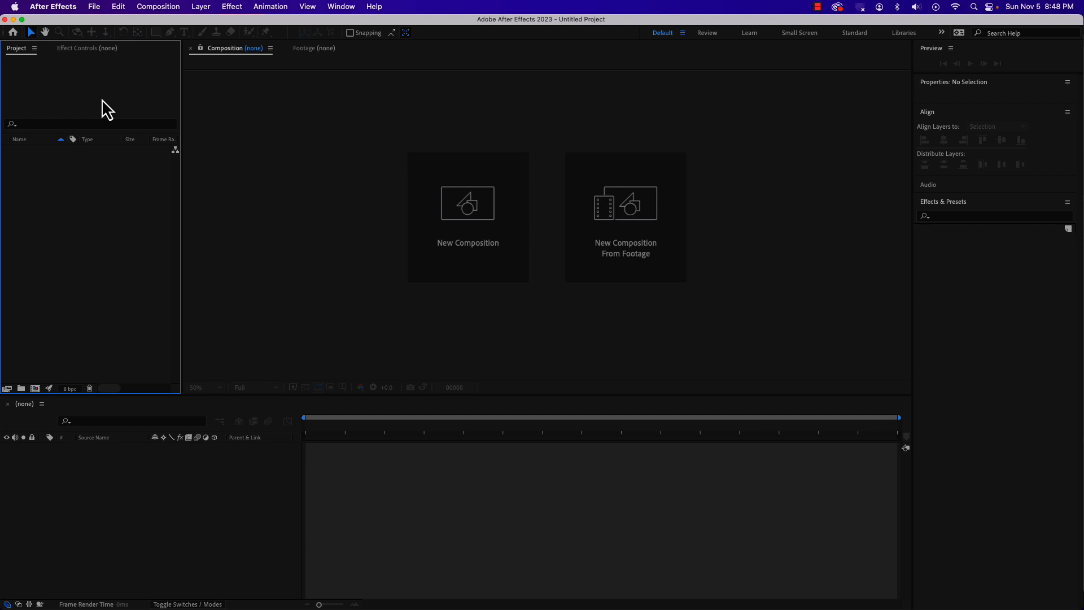
Step: Start saving the project under a new name and choose the jobs folder inside unicorn as the location
{"action": "left_click", "coordinate": [99, 6]}
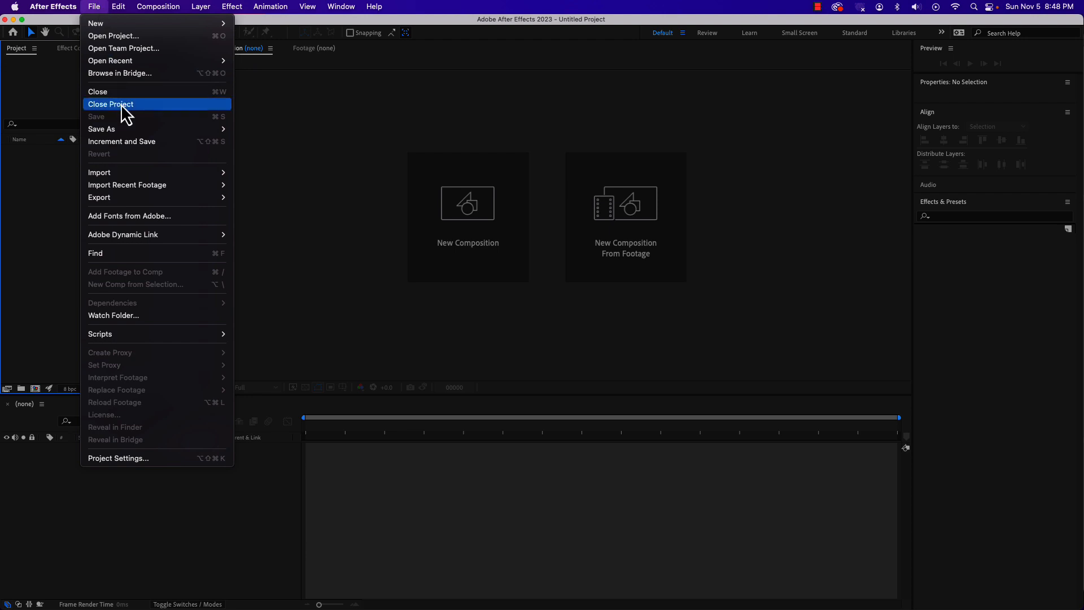
{"action": "mouse_move", "coordinate": [121, 131]}
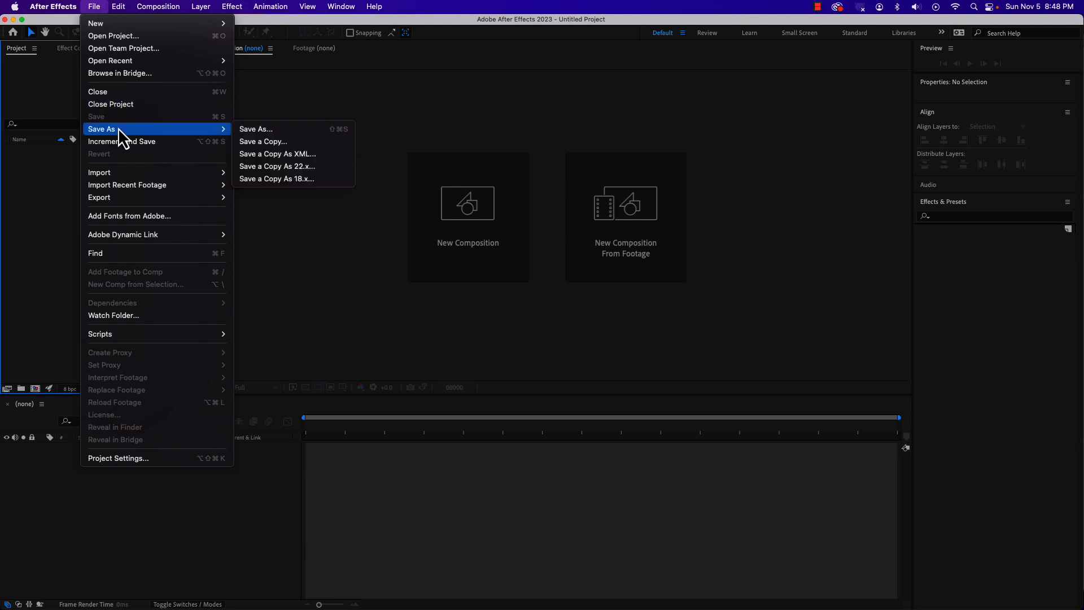
{"action": "left_click", "coordinate": [276, 133]}
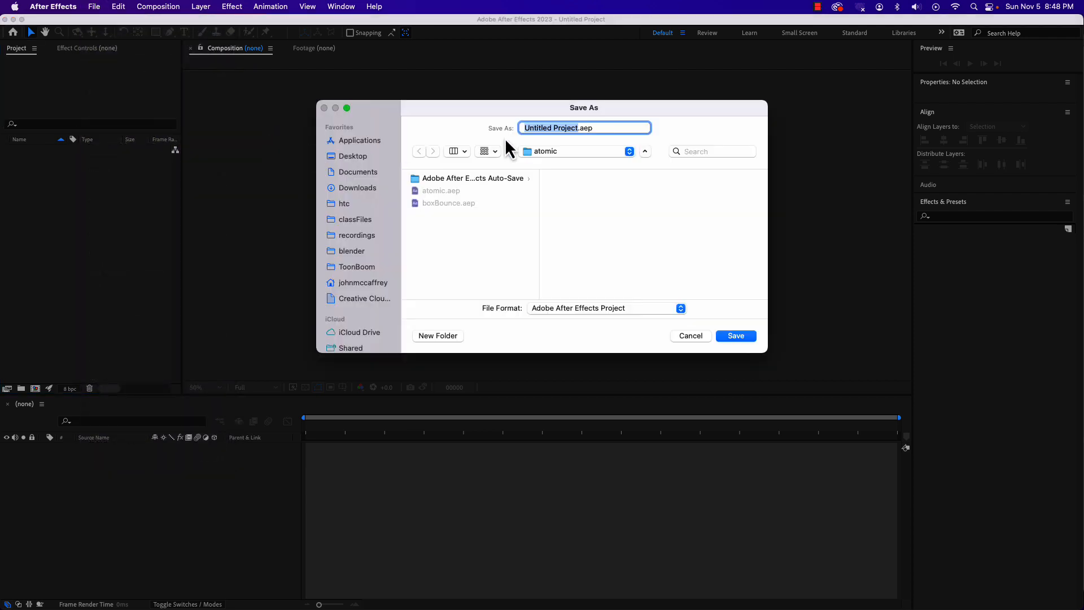
{"action": "left_click", "coordinate": [531, 151]}
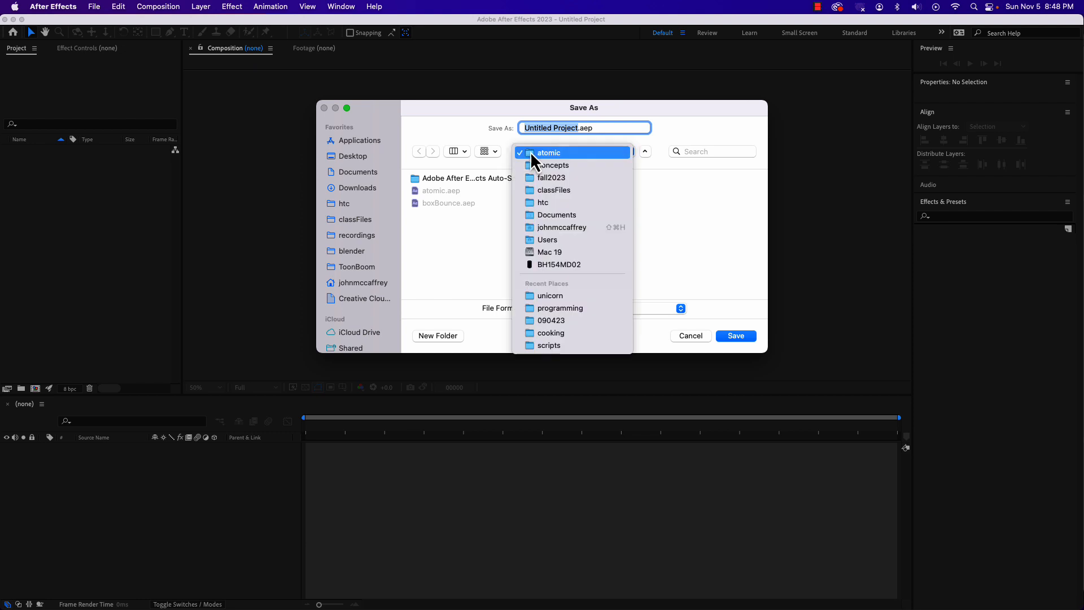
{"action": "left_click", "coordinate": [564, 299]}
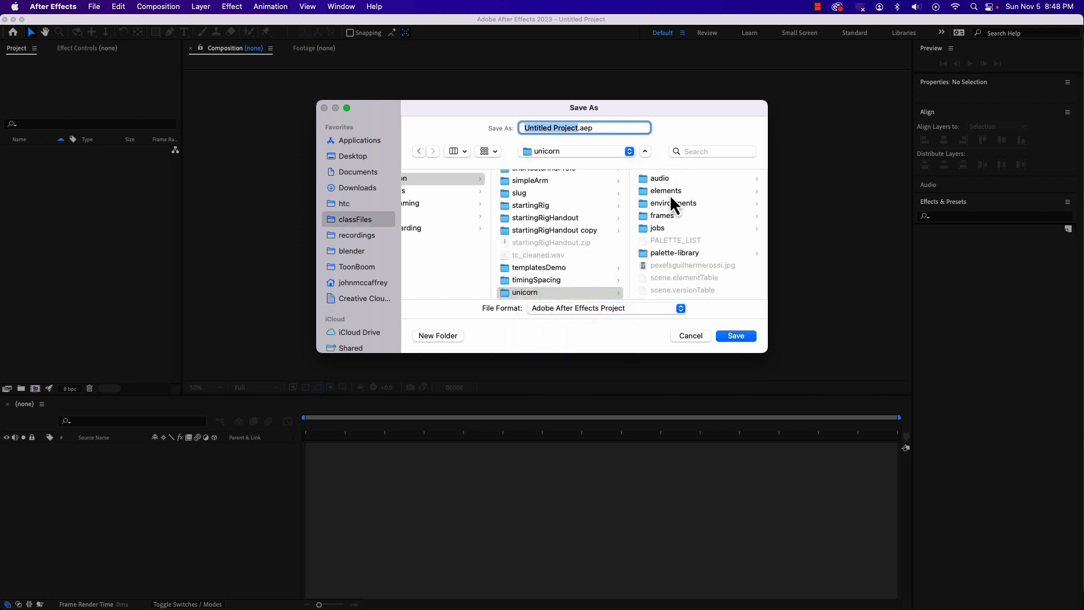
{"action": "left_click", "coordinate": [649, 228]}
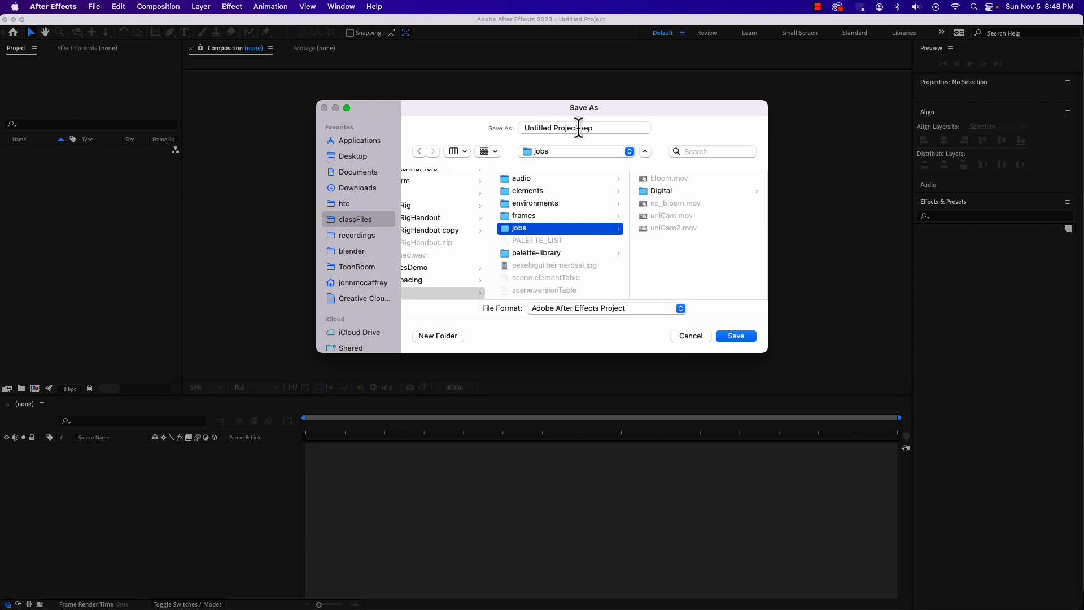
Step: Name the project file harmonyScenesCombo.aep and save it
{"action": "left_click_drag", "start_coordinate": [578, 128], "coordinate": [525, 128]}
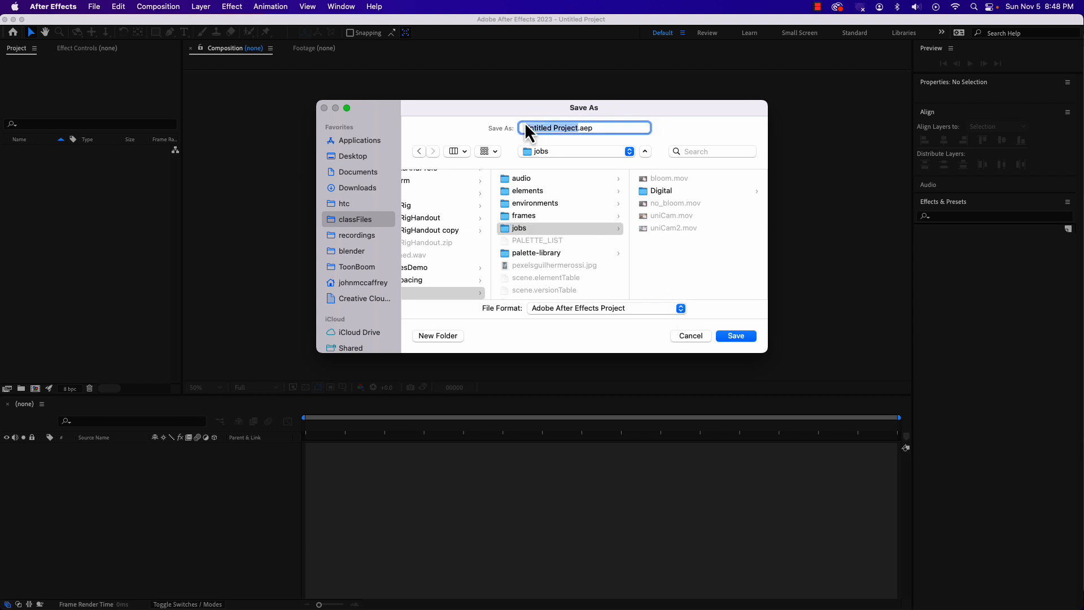
{"action": "type", "text": "harmonyS"}
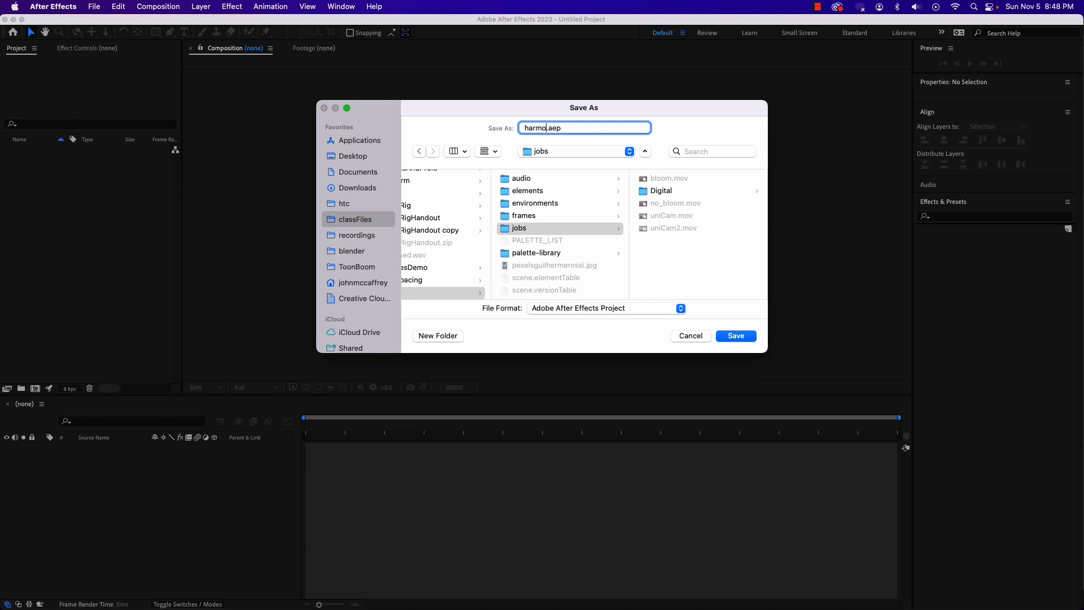
{"action": "type", "text": "cene"}
{"action": "type", "text": "Combo"}
{"action": "left_click", "coordinate": [575, 128]}
{"action": "type", "text": "s"}
{"action": "left_click", "coordinate": [736, 337]}
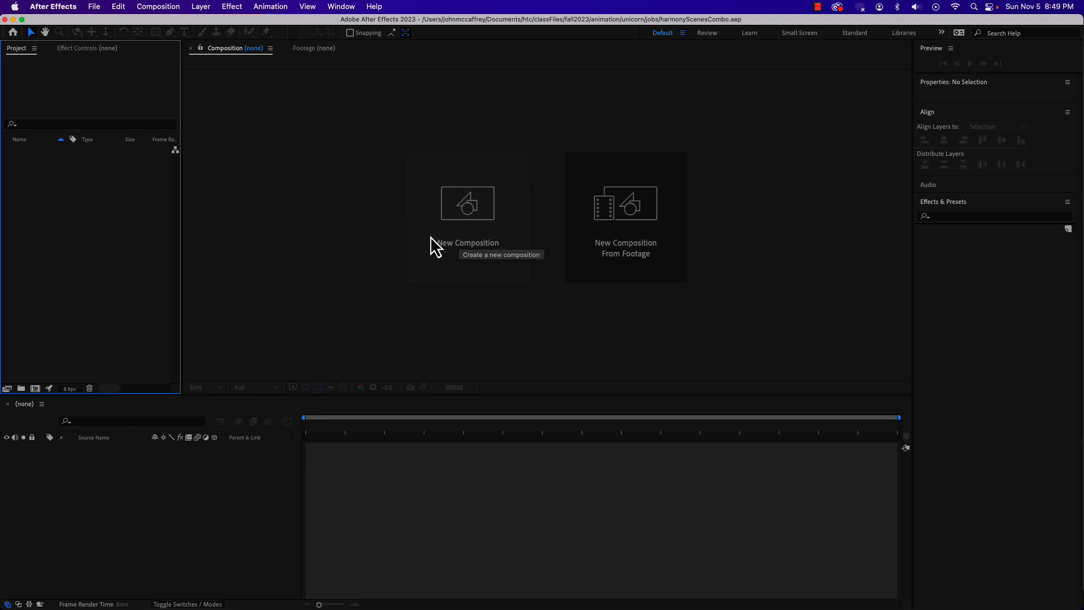
Step: Import uniCam.mov and uniCam2.mov together from the jobs folder as footage, without creating a composition
{"action": "double_click", "coordinate": [73, 219]}
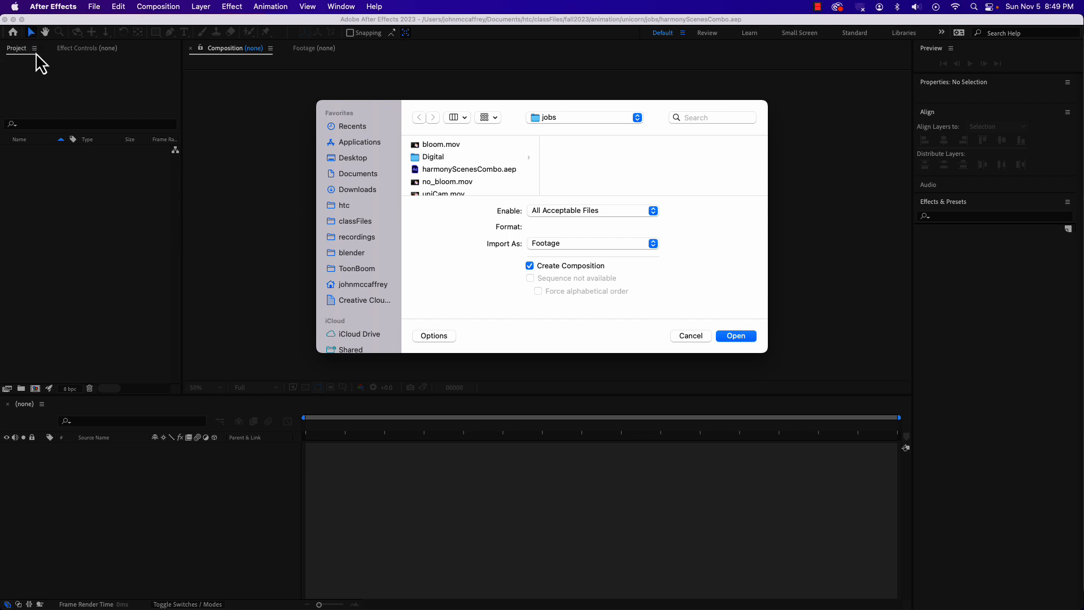
{"action": "scroll", "coordinate": [442, 172], "scroll_direction": "down", "scroll_amount": 2}
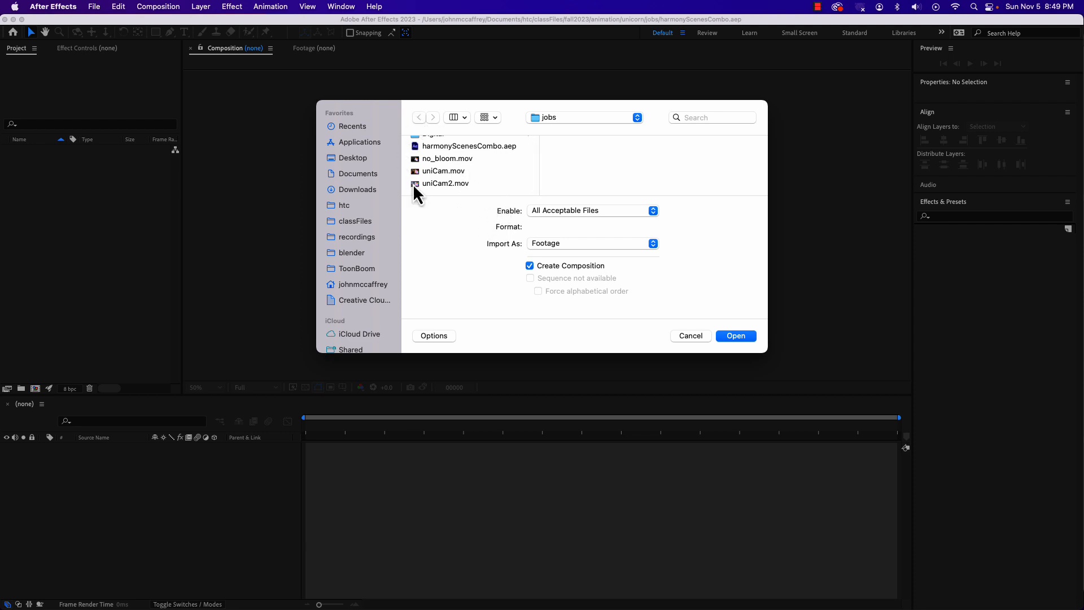
{"action": "scroll", "coordinate": [458, 152], "scroll_direction": "up", "scroll_amount": 2}
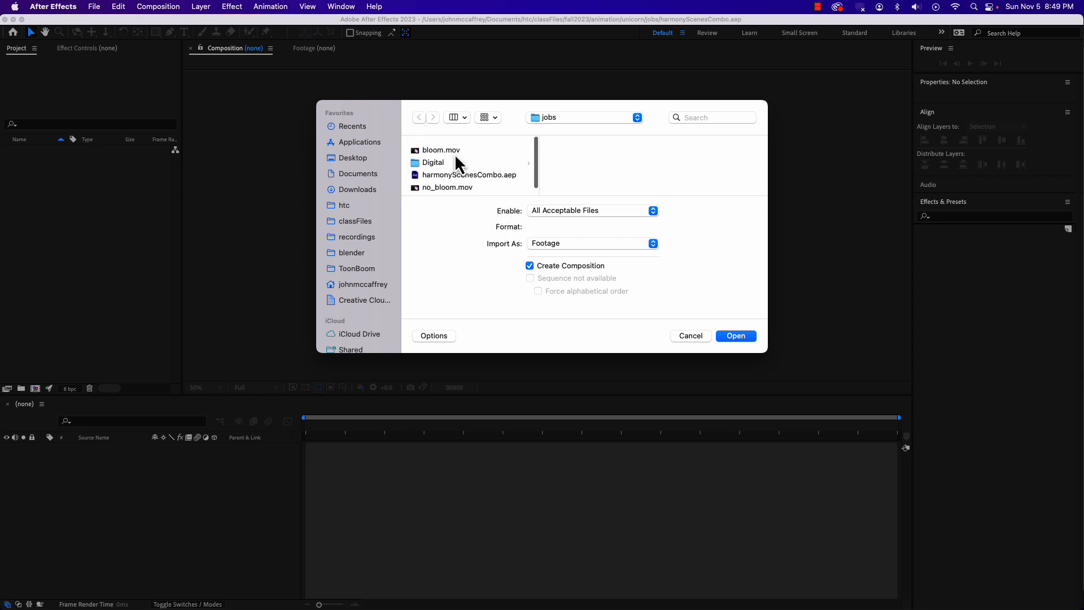
{"action": "scroll", "coordinate": [449, 154], "scroll_direction": "down", "scroll_amount": 2}
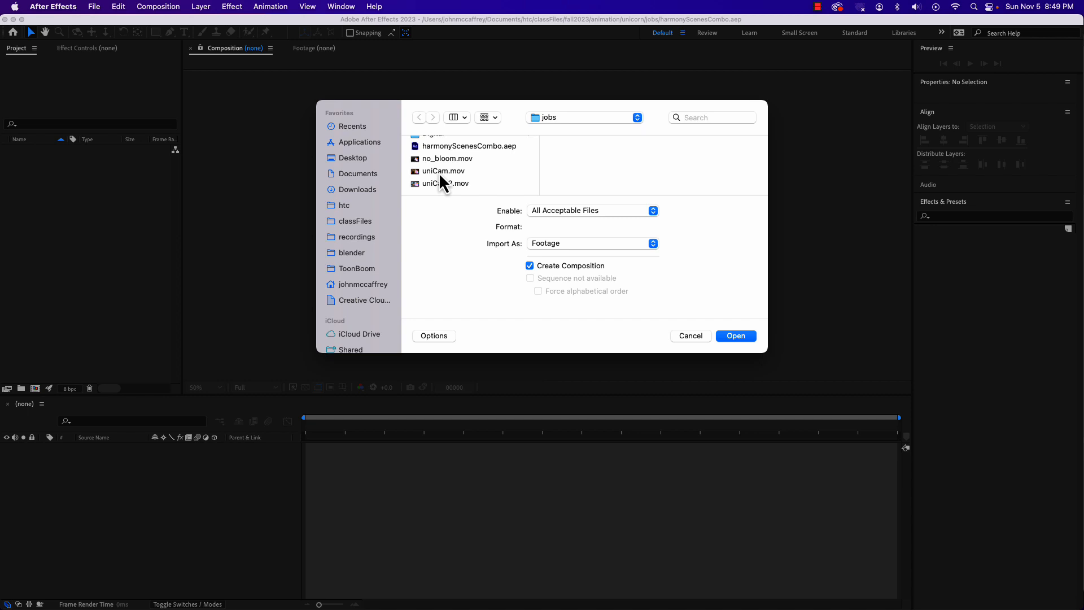
{"action": "left_click", "coordinate": [439, 171]}
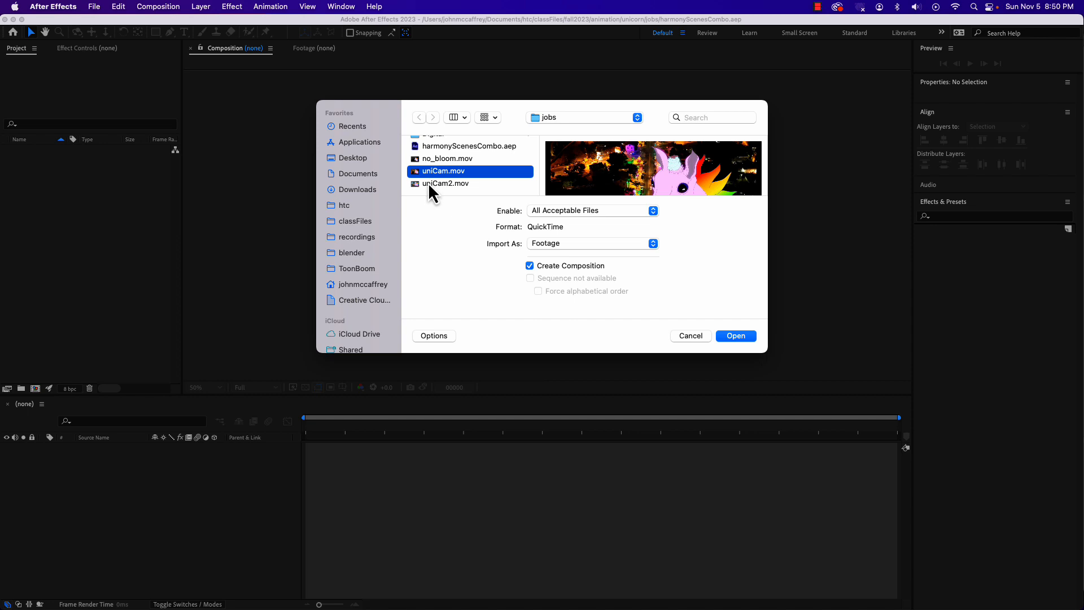
{"action": "left_click", "coordinate": [429, 183], "text": "shift"}
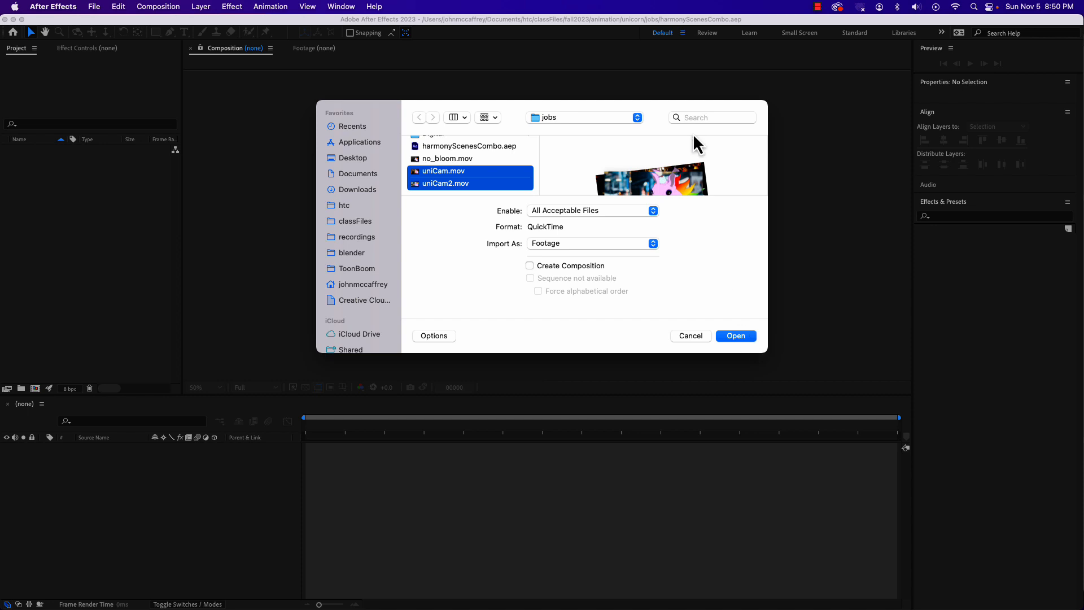
{"action": "scroll", "coordinate": [684, 178], "scroll_direction": "down", "scroll_amount": 5}
{"action": "scroll", "coordinate": [679, 169], "scroll_direction": "down", "scroll_amount": 3}
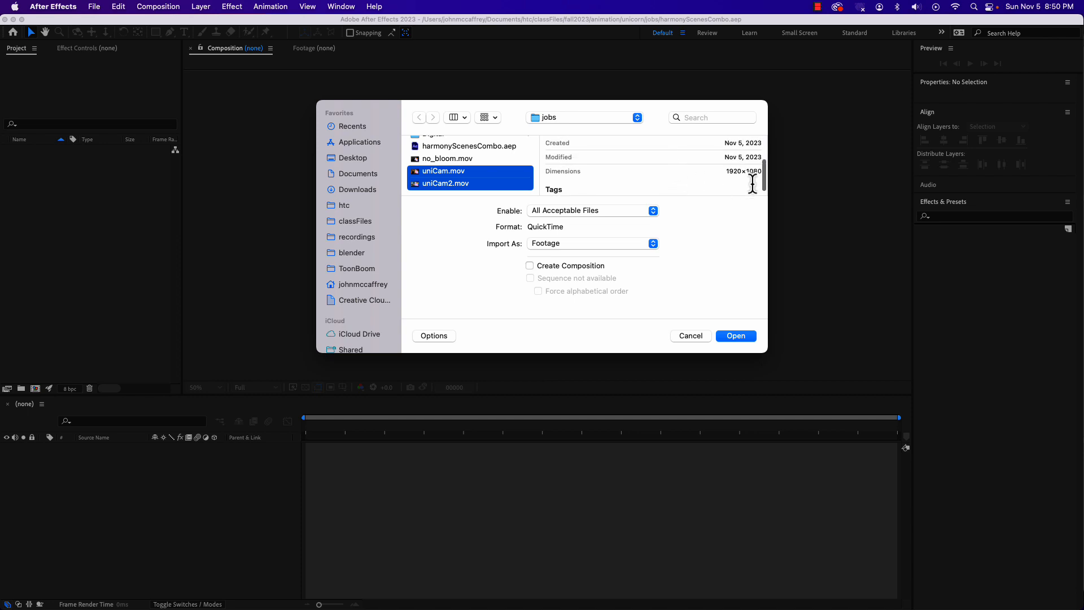
{"action": "scroll", "coordinate": [684, 175], "scroll_direction": "up", "scroll_amount": 1}
{"action": "scroll", "coordinate": [683, 172], "scroll_direction": "down", "scroll_amount": 2}
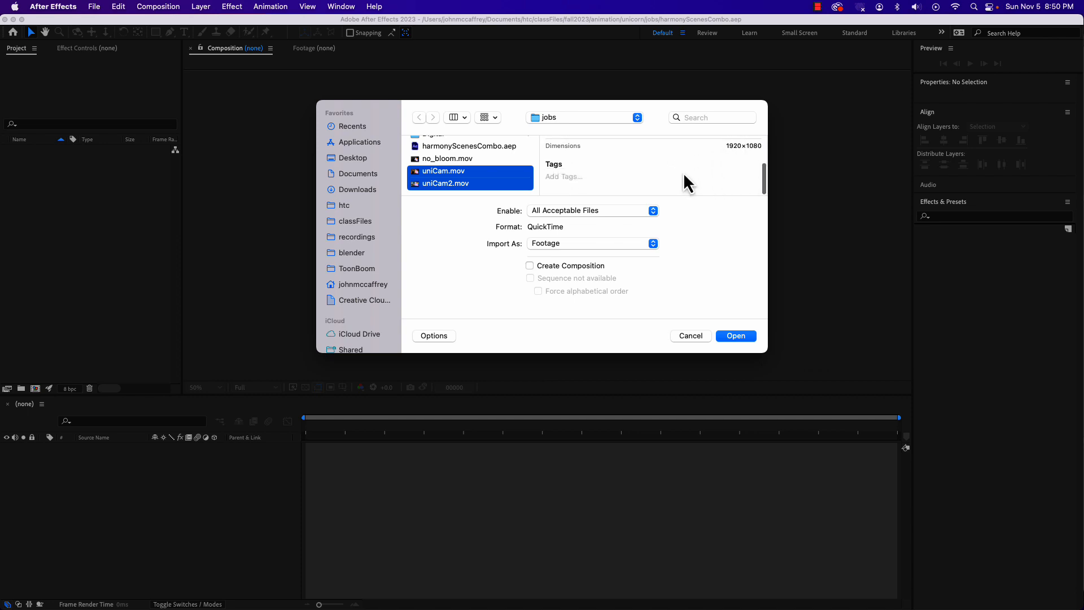
{"action": "left_click", "coordinate": [737, 336]}
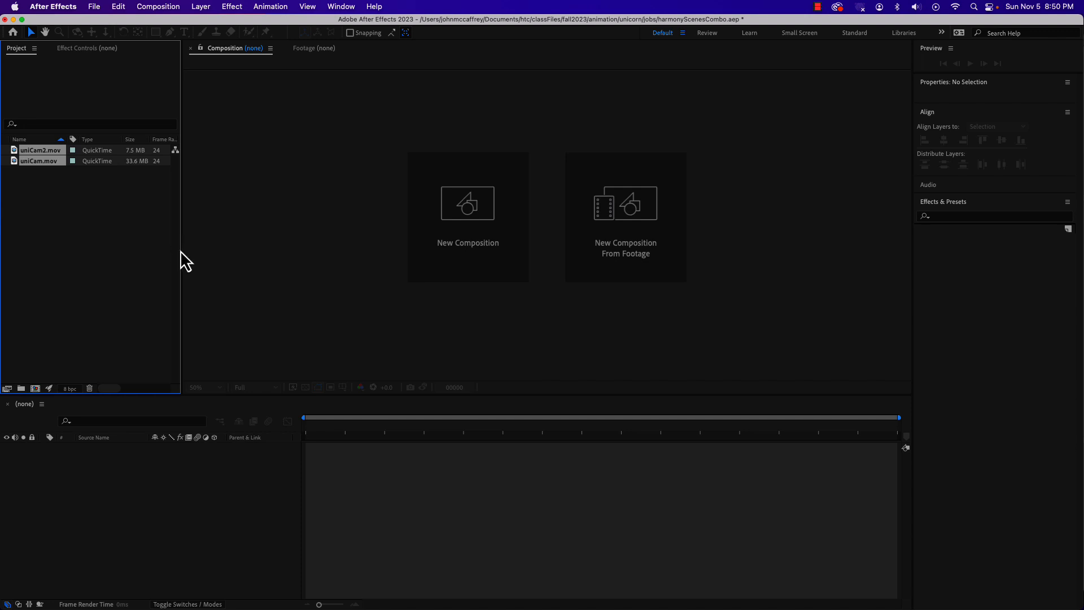
Step: Widen the Project panel until the In Point and Out Point columns of the footage can be read
{"action": "left_click_drag", "start_coordinate": [184, 252], "coordinate": [236, 256]}
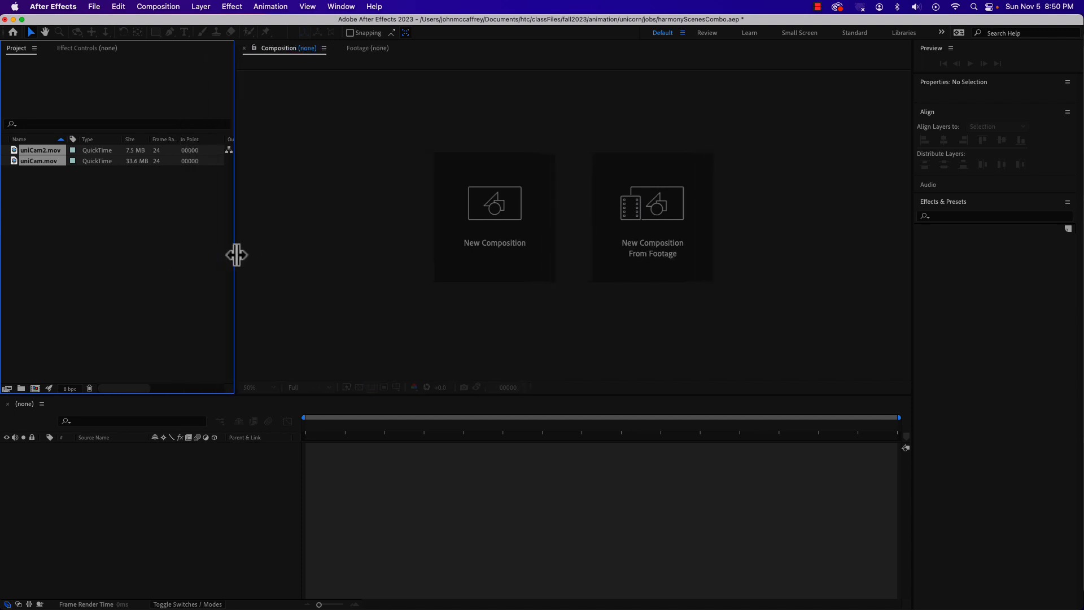
{"action": "left_click_drag", "start_coordinate": [237, 255], "coordinate": [232, 253]}
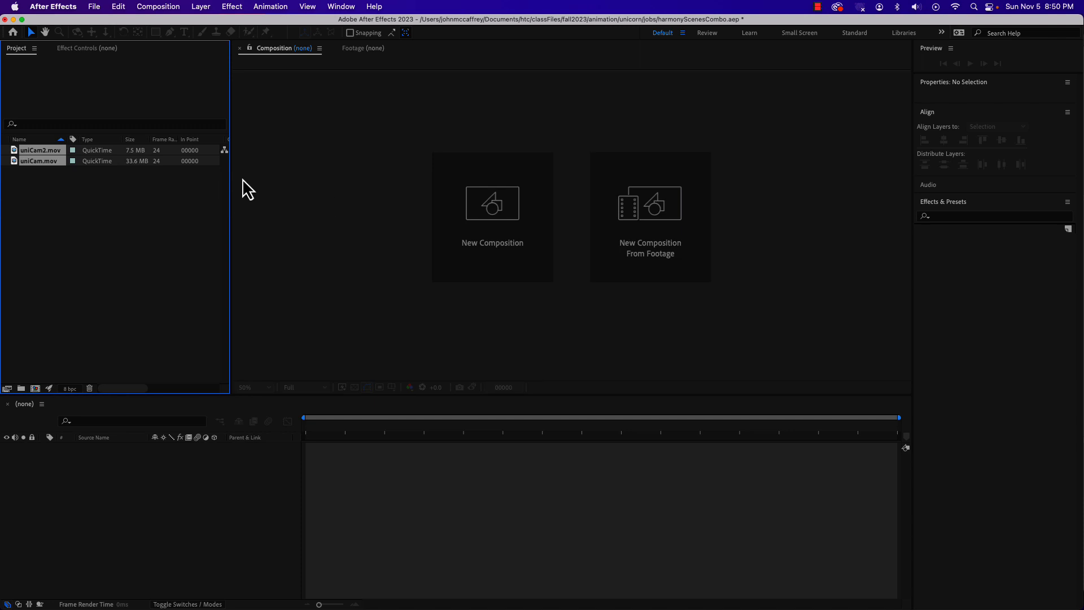
{"action": "left_click_drag", "start_coordinate": [231, 179], "coordinate": [283, 172]}
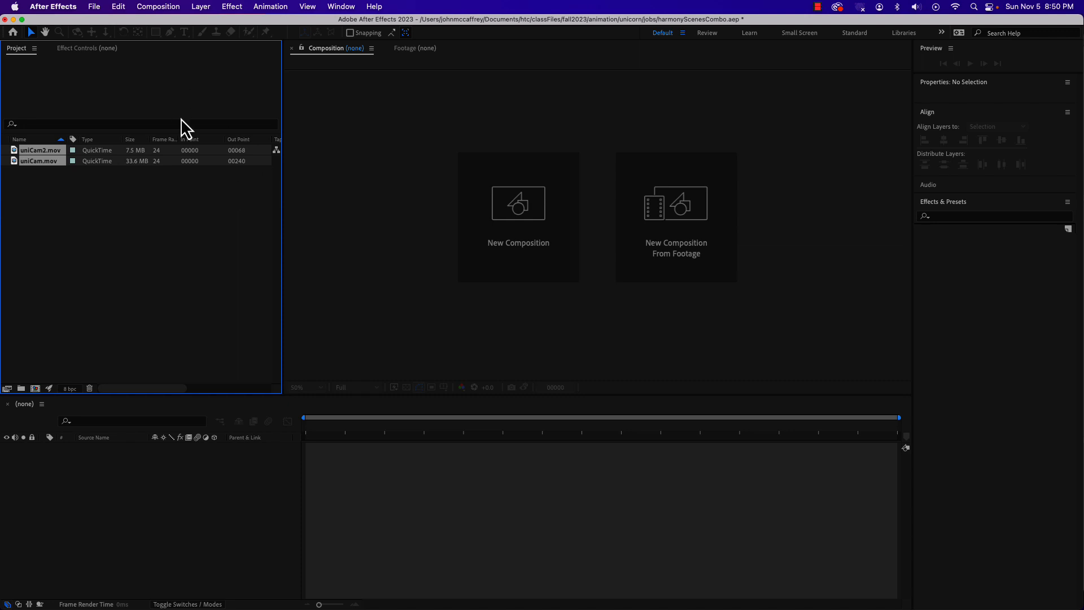
Step: Create a composition named main with the HD 1920x1080 24 fps preset and a duration of 317 frames
{"action": "left_click", "coordinate": [158, 6]}
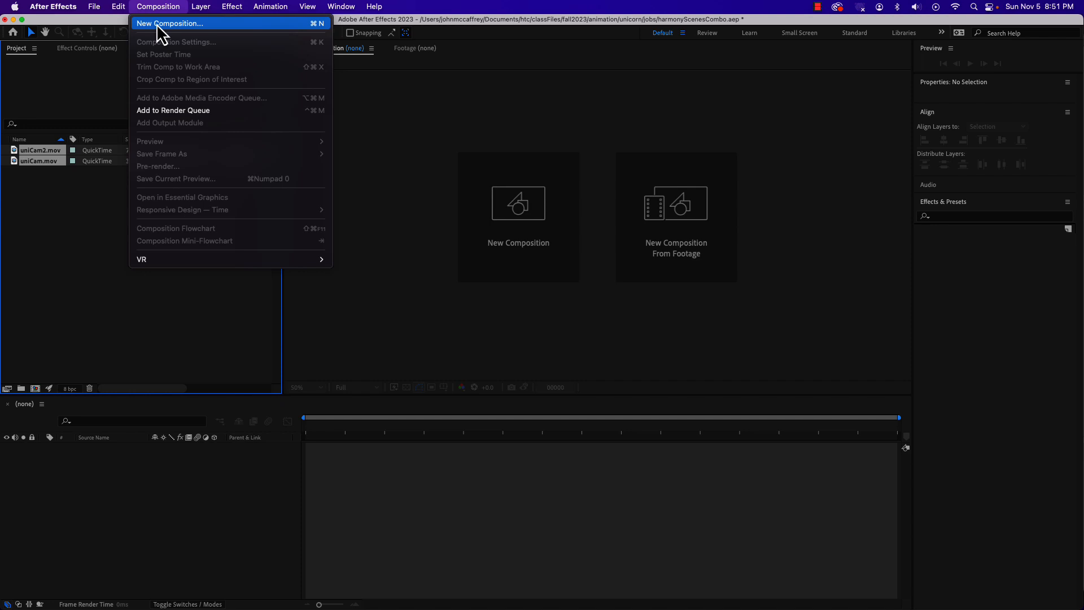
{"action": "left_click", "coordinate": [69, 209]}
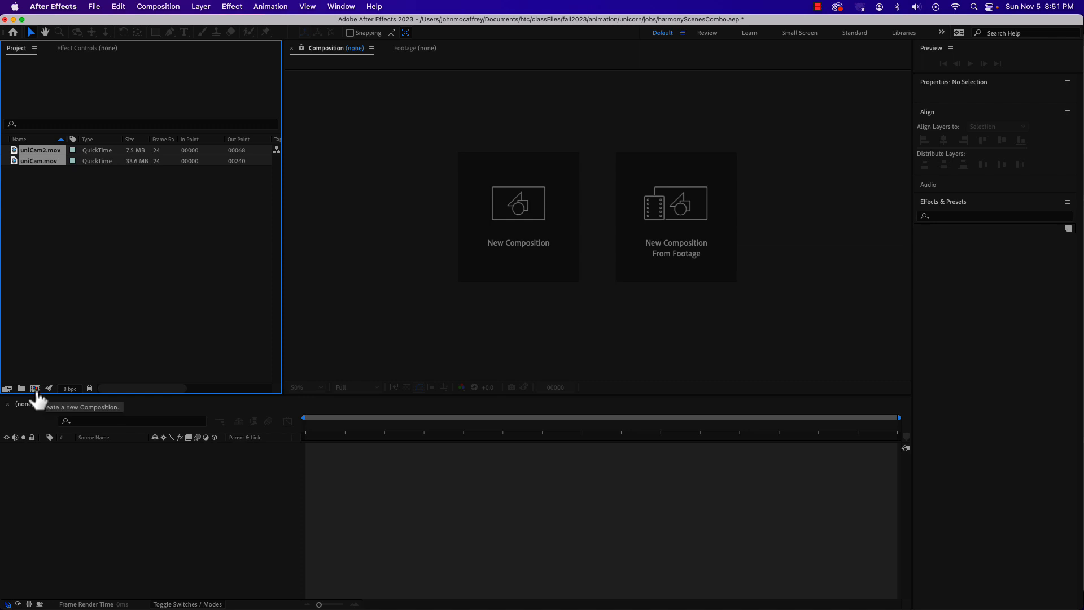
{"action": "left_click", "coordinate": [35, 389]}
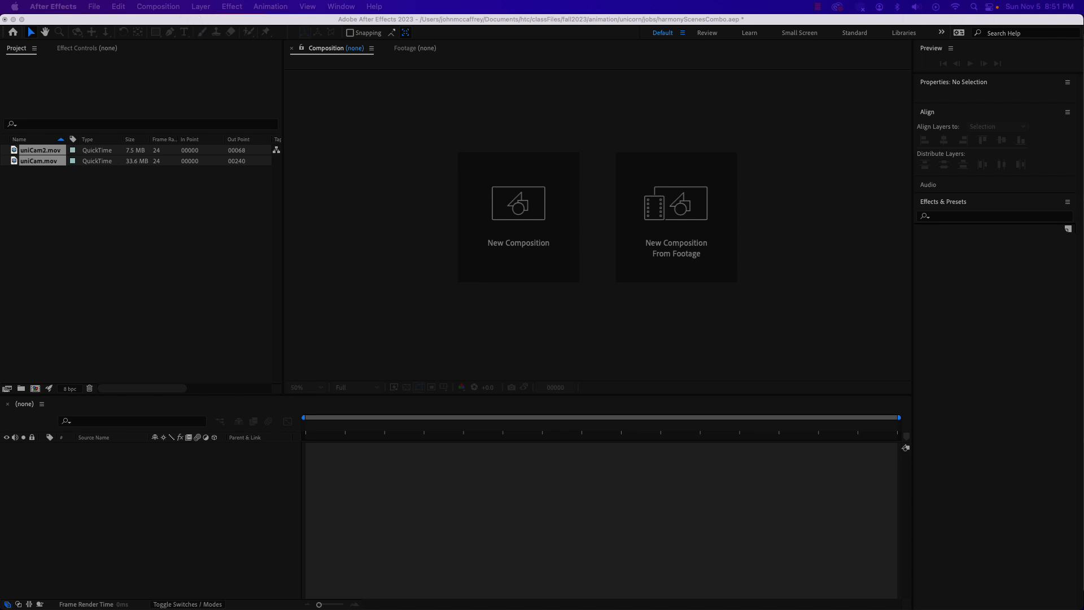
{"action": "left_click_drag", "start_coordinate": [491, 154], "coordinate": [545, 89]}
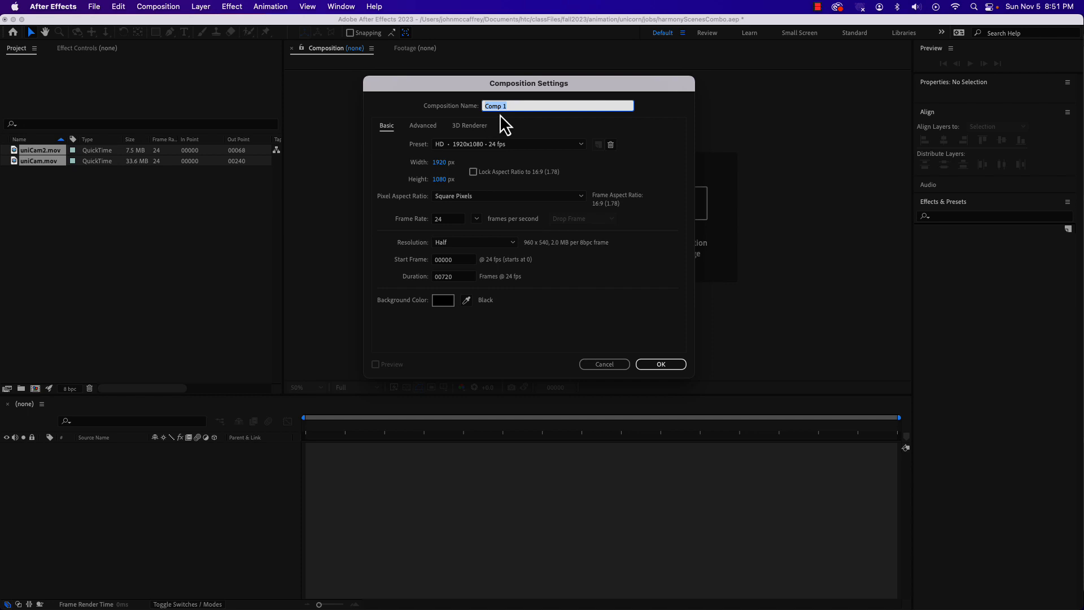
{"action": "type", "text": "main"}
{"action": "left_click", "coordinate": [497, 144]}
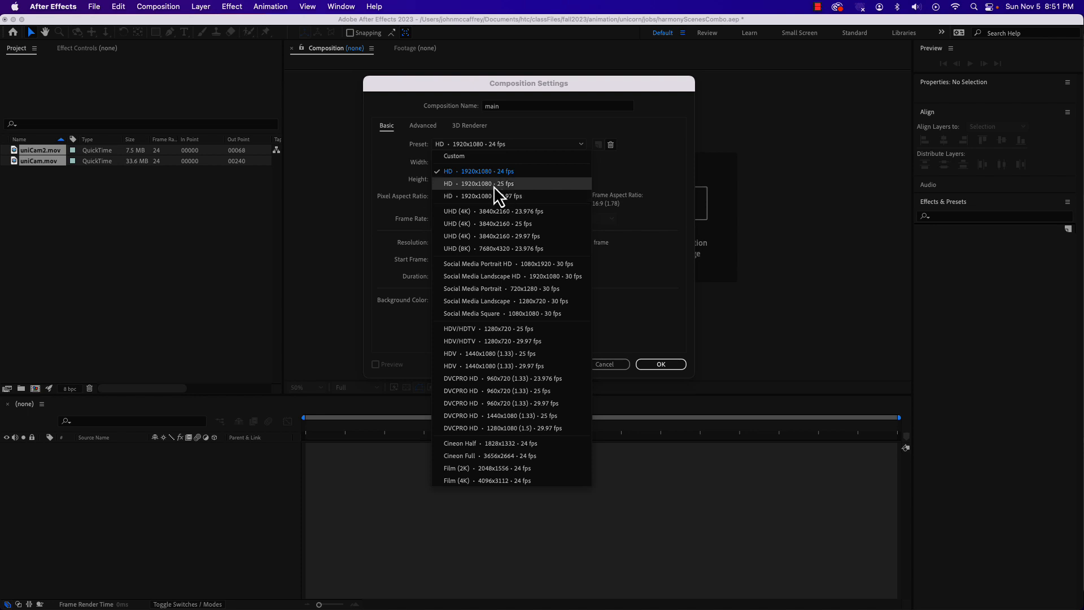
{"action": "left_click", "coordinate": [461, 175]}
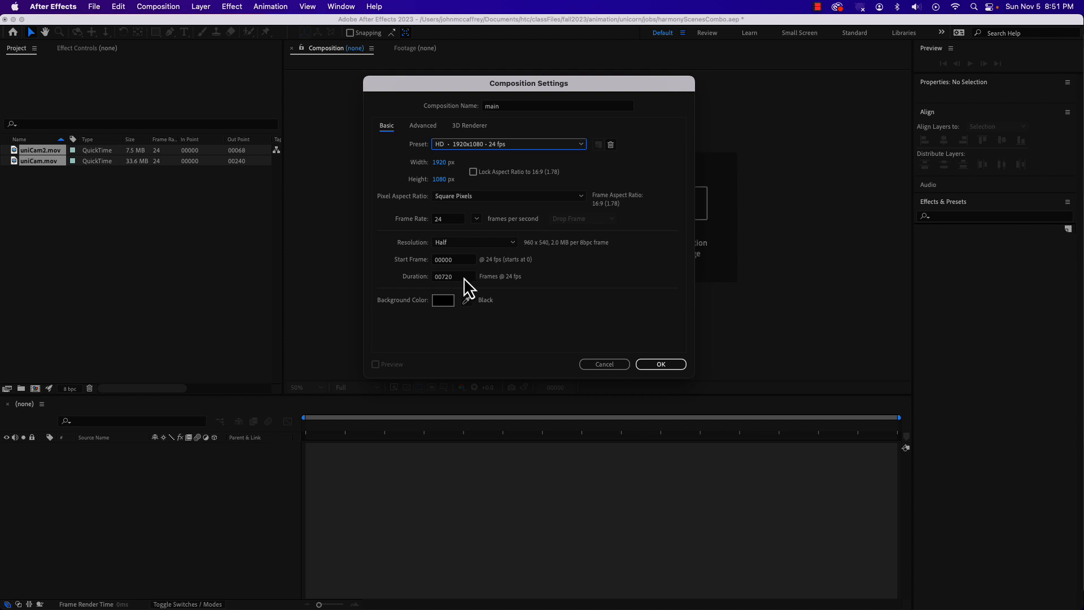
{"action": "left_click", "coordinate": [433, 277]}
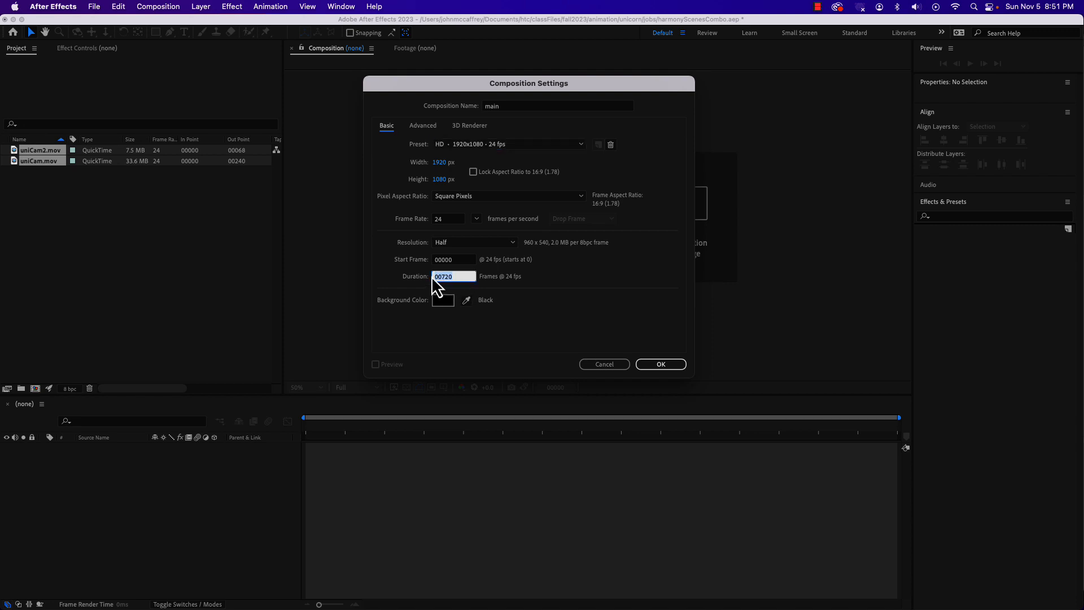
{"action": "type", "text": "317"}
{"action": "left_click", "coordinate": [659, 366]}
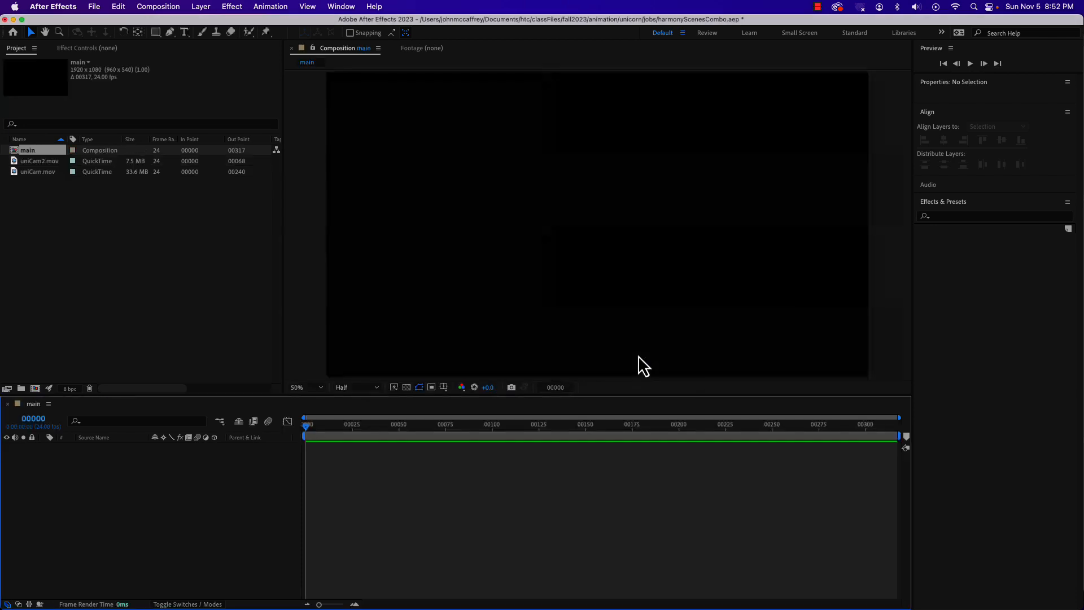
Step: Check how a new composition's duration is given in timecode, cancel it and return the time display to frames
{"action": "left_click", "coordinate": [36, 423], "text": "super"}
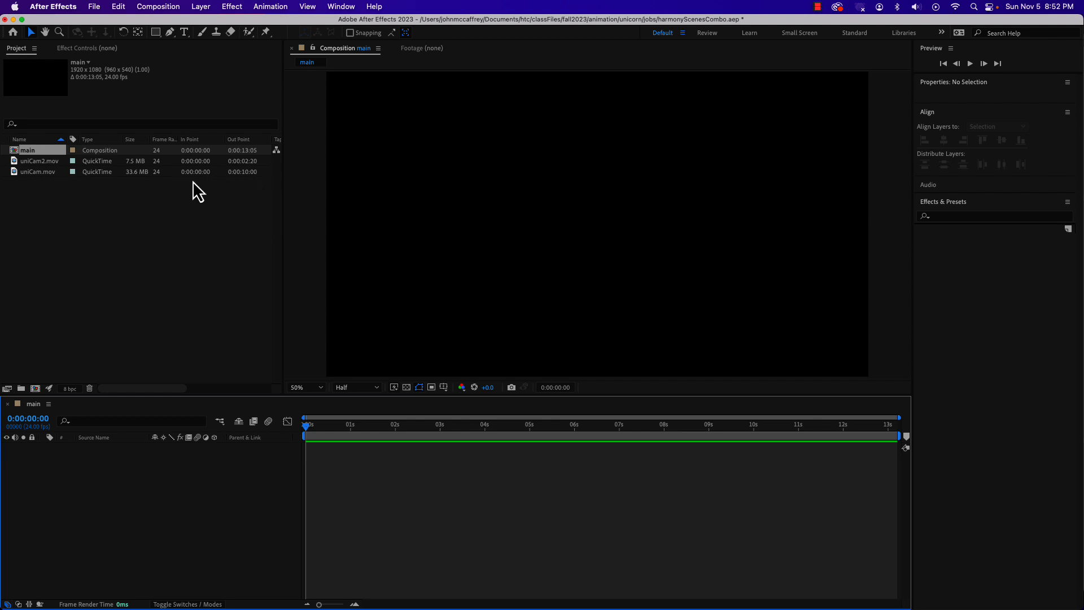
{"action": "left_click", "coordinate": [158, 6]}
{"action": "left_click", "coordinate": [167, 29]}
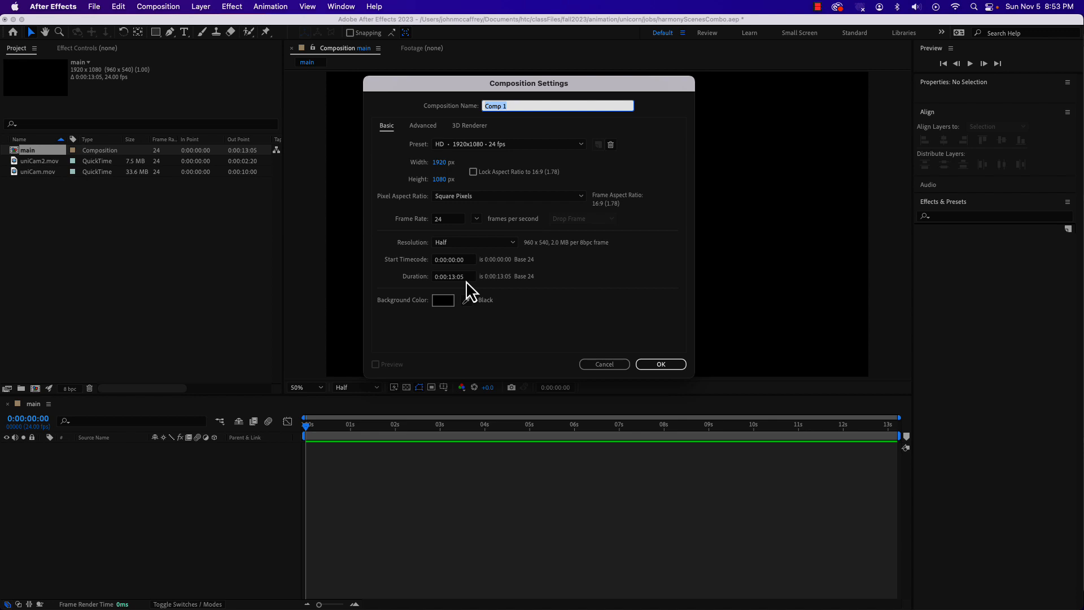
{"action": "left_click", "coordinate": [604, 365]}
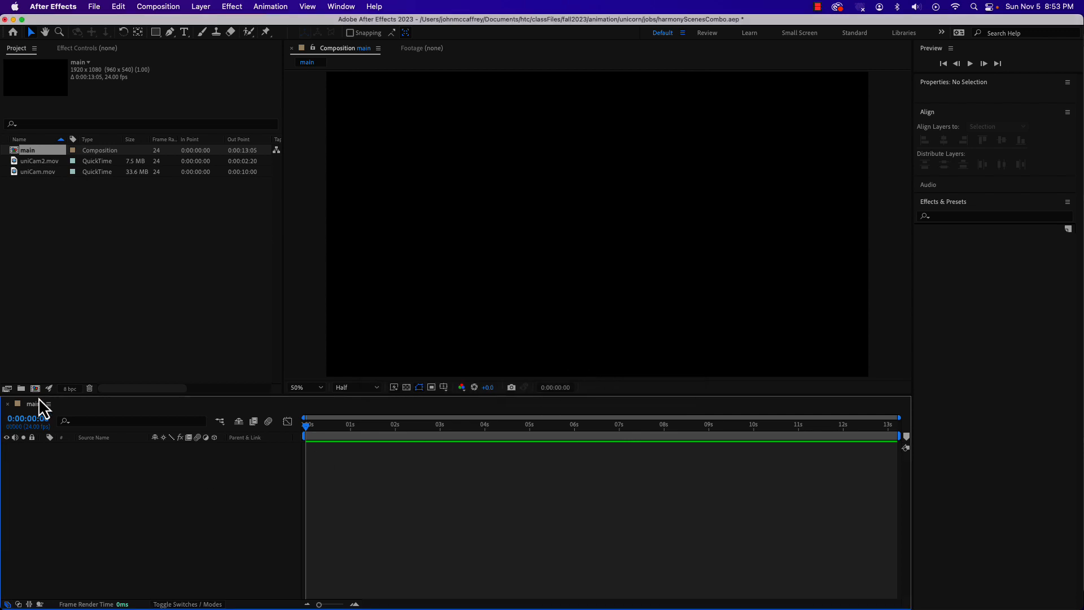
{"action": "left_click", "coordinate": [28, 426], "text": "super"}
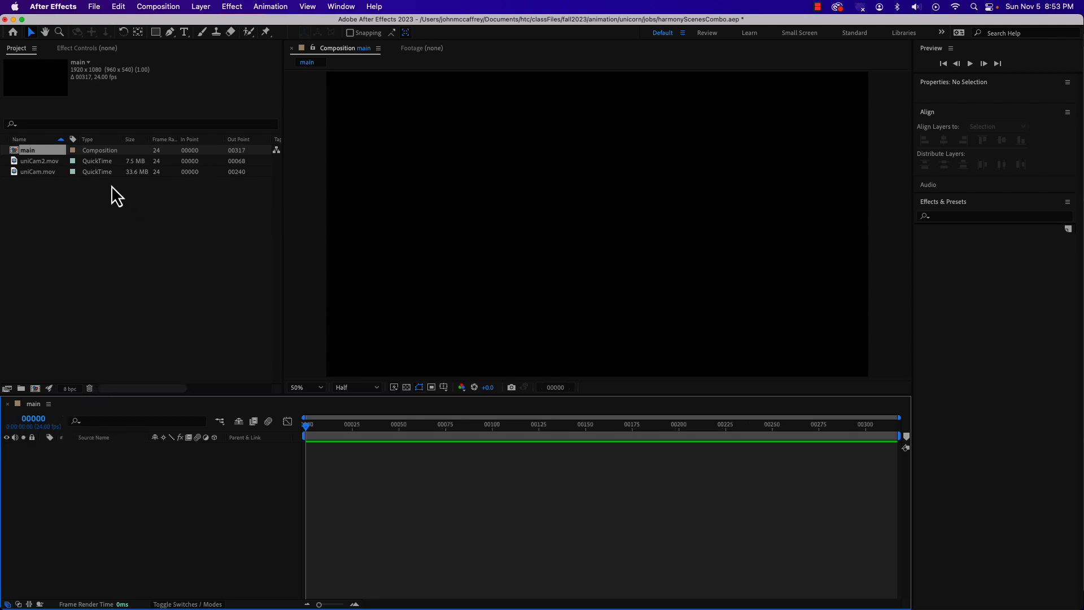
Step: Add uniCam.mov and uniCam2.mov to the main timeline and move the uniCam2.mov layer to start where uniCam.mov ends
{"action": "left_click", "coordinate": [32, 171]}
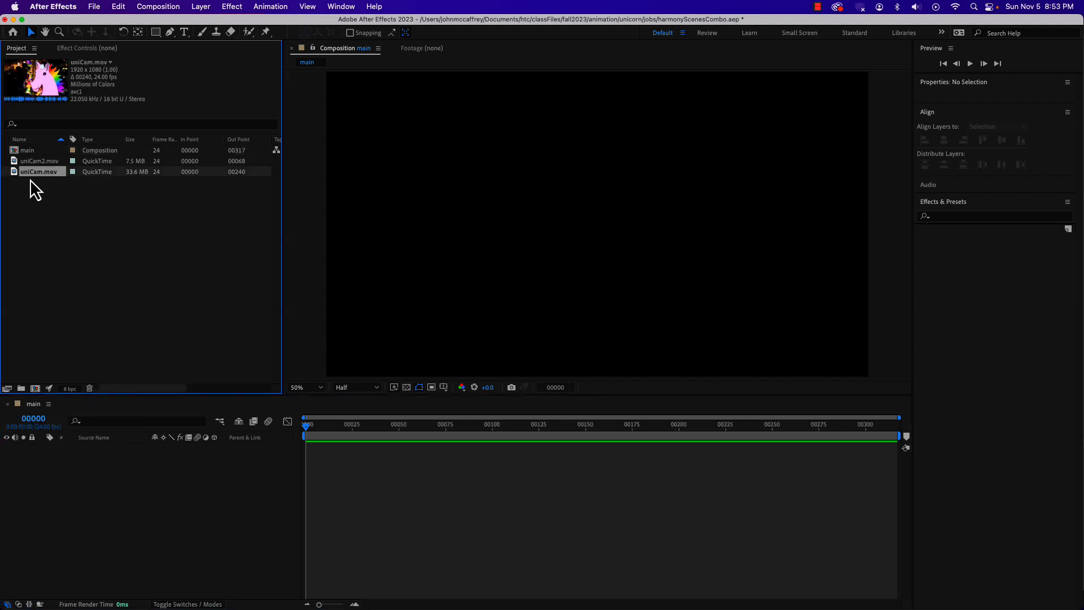
{"action": "left_click_drag", "start_coordinate": [18, 172], "coordinate": [159, 453]}
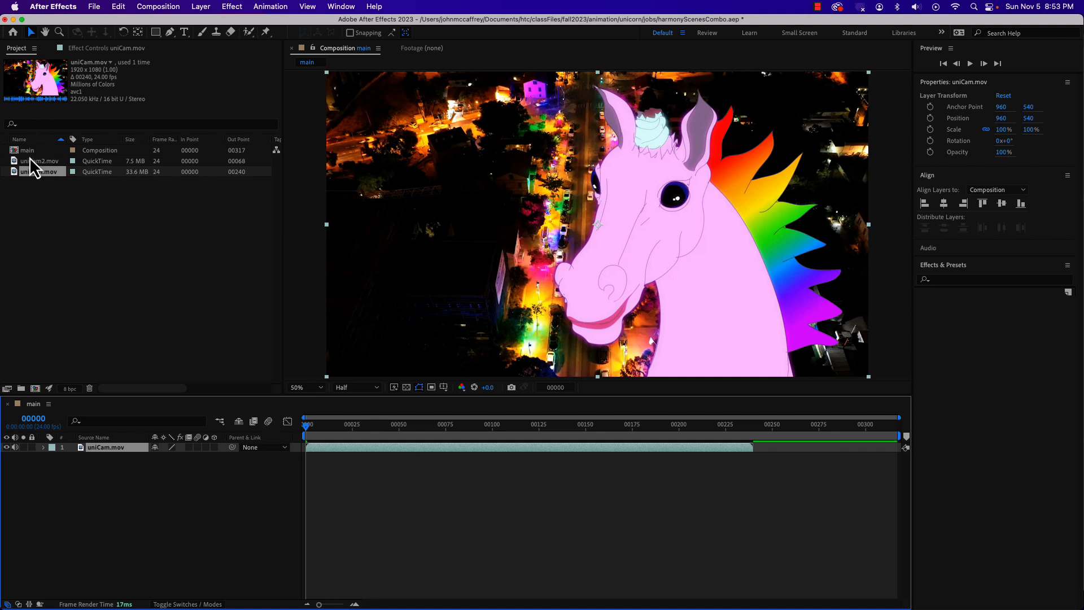
{"action": "left_click_drag", "start_coordinate": [28, 162], "coordinate": [155, 457]}
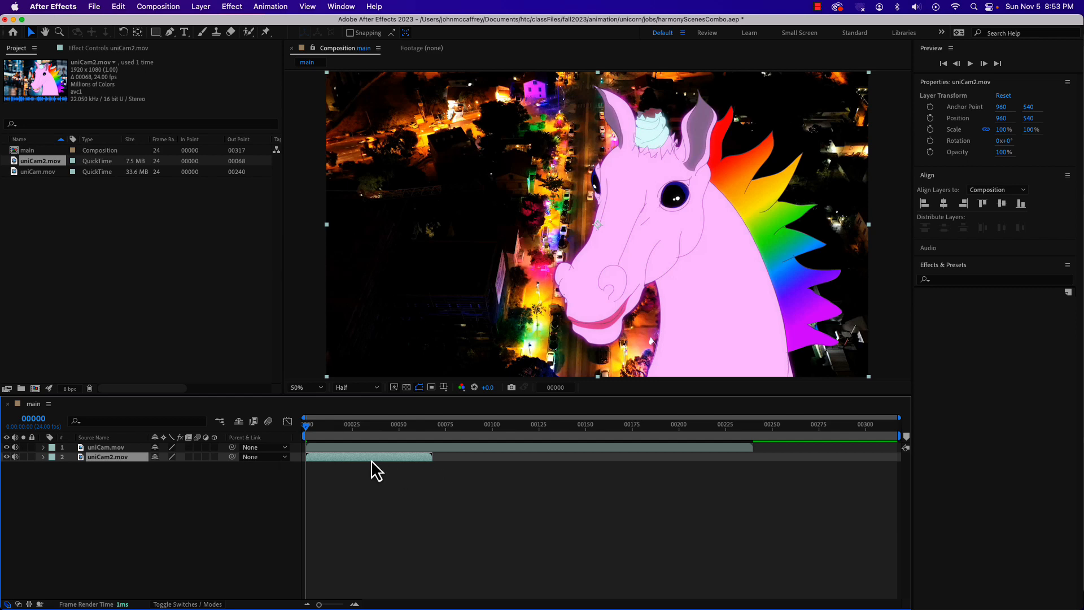
{"action": "left_click_drag", "start_coordinate": [371, 459], "coordinate": [819, 458]}
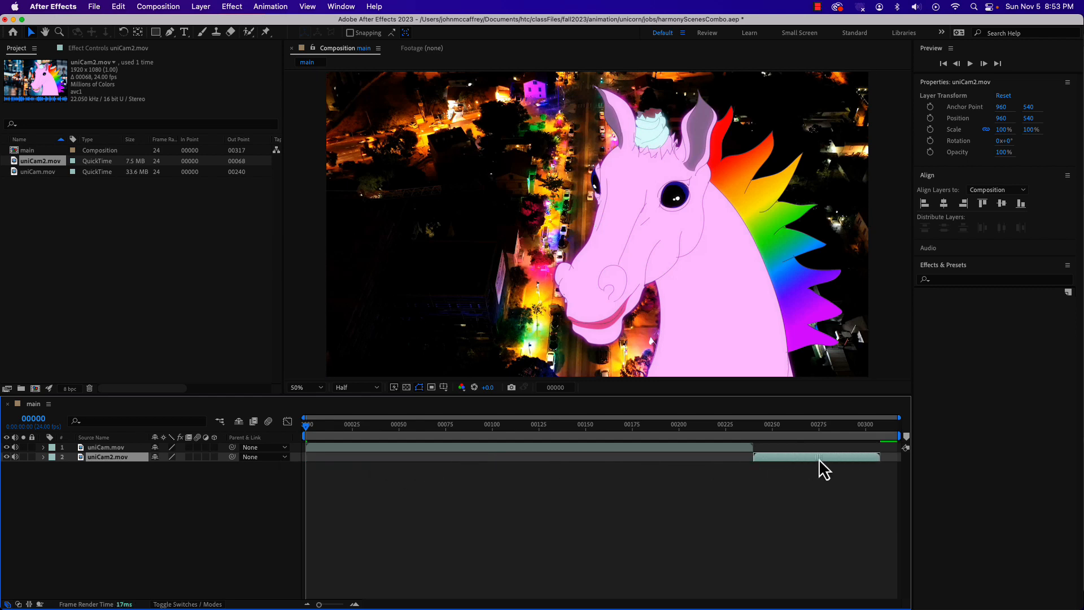
Step: Scrub through the main composition and preview playback from the first frame to review the two shots in sequence
{"action": "left_click_drag", "start_coordinate": [795, 419], "coordinate": [882, 421]}
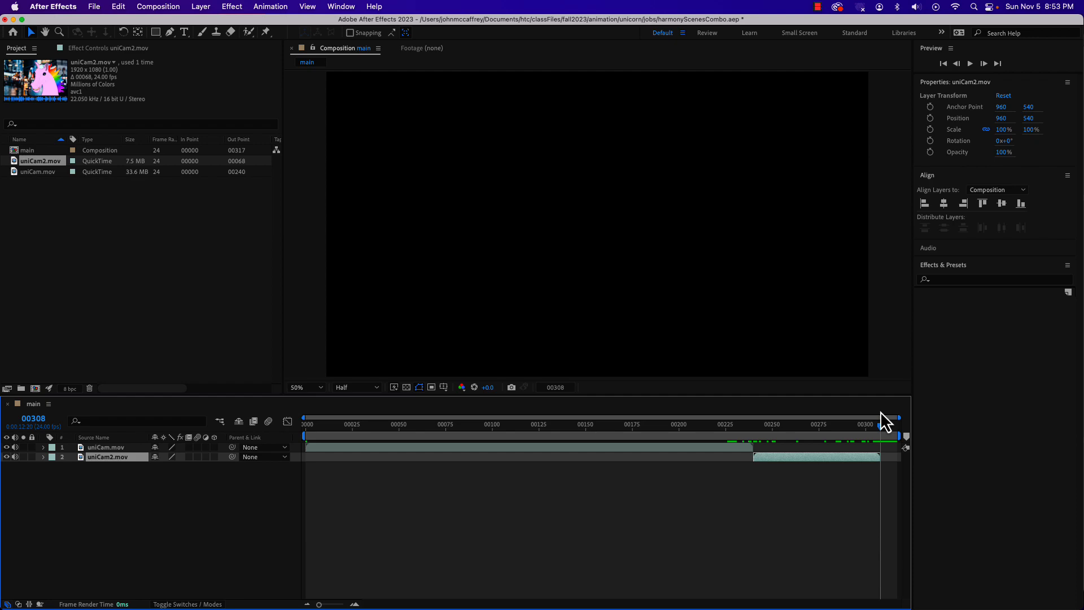
{"action": "left_click_drag", "start_coordinate": [884, 421], "coordinate": [843, 416]}
{"action": "left_click_drag", "start_coordinate": [660, 398], "coordinate": [270, 366]}
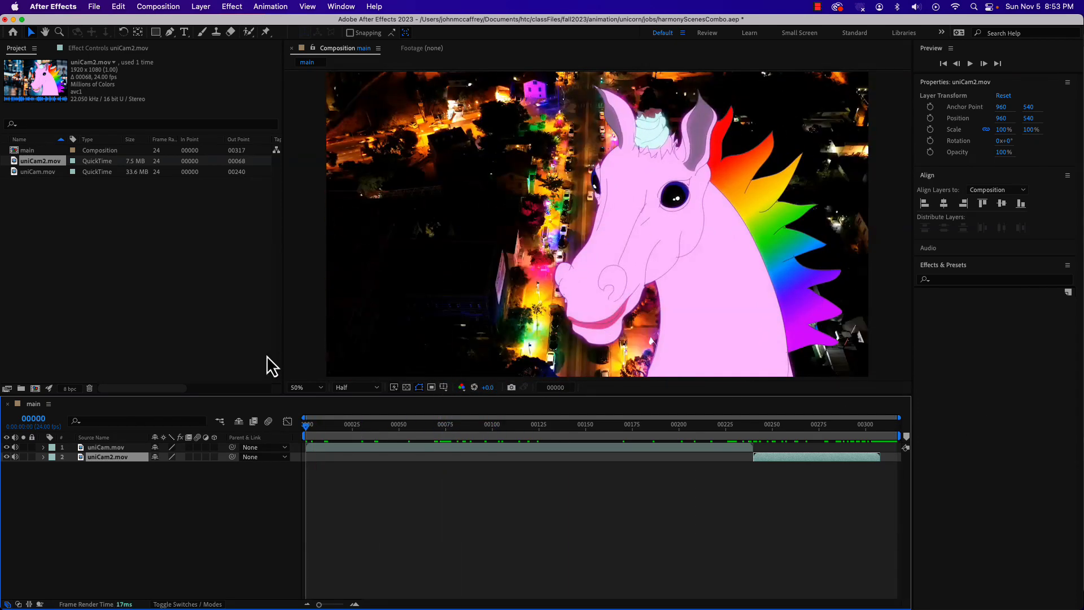
{"action": "key", "text": "space"}
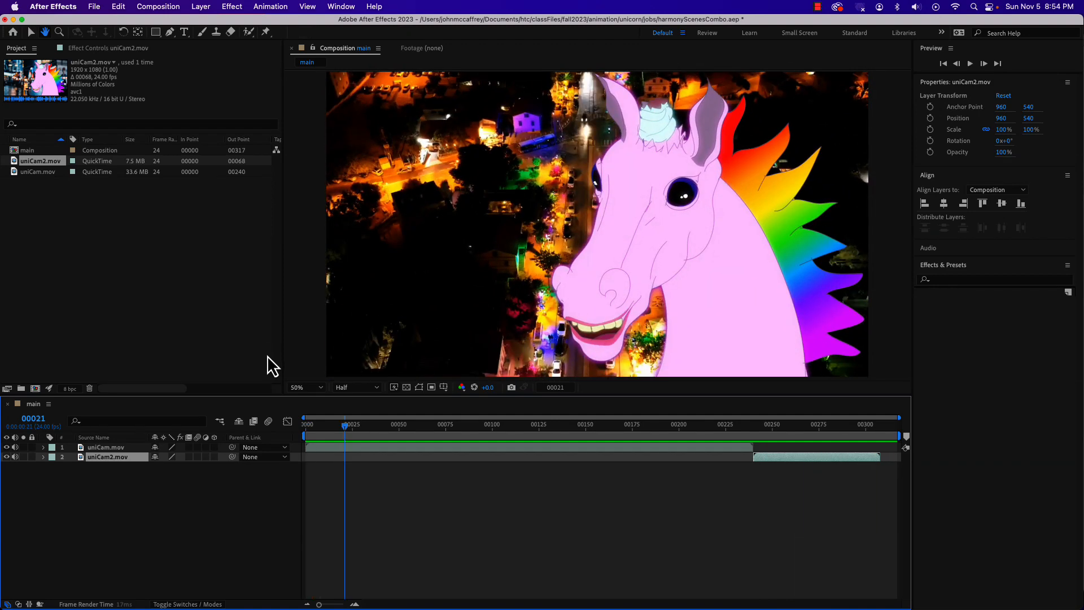
{"action": "key", "text": "space"}
{"action": "left_click_drag", "start_coordinate": [600, 430], "coordinate": [293, 363]}
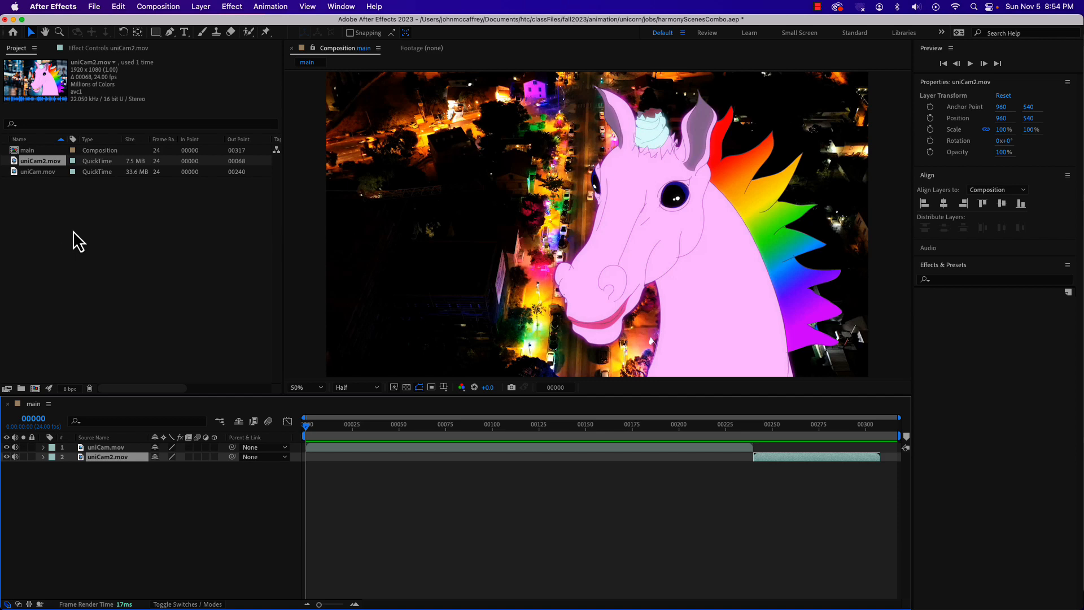
Step: Add the main composition to the Render Queue
{"action": "left_click_drag", "start_coordinate": [347, 447], "coordinate": [371, 447]}
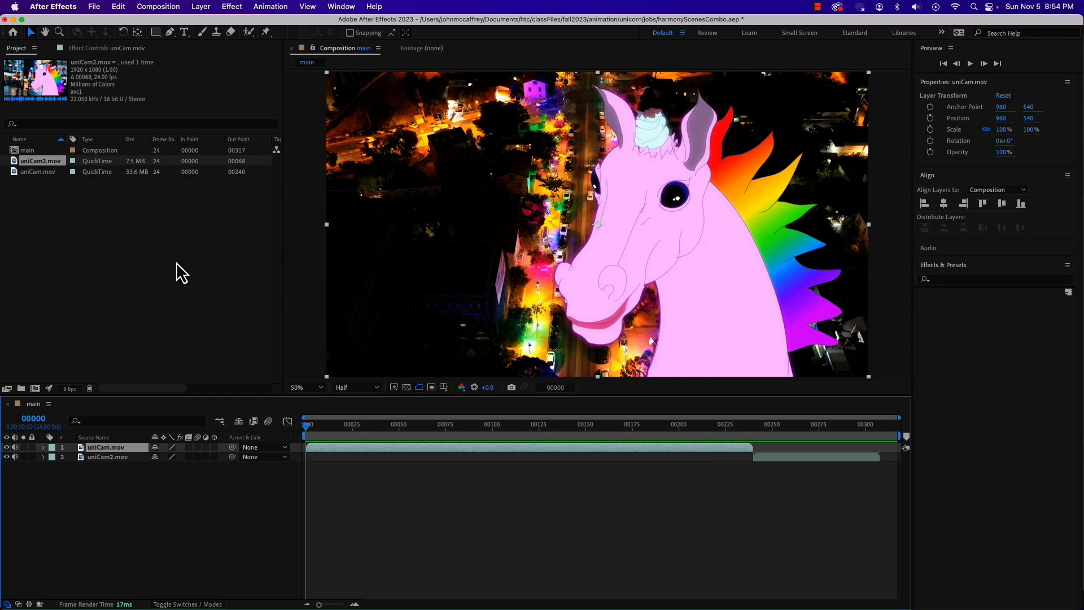
{"action": "left_click", "coordinate": [94, 8]}
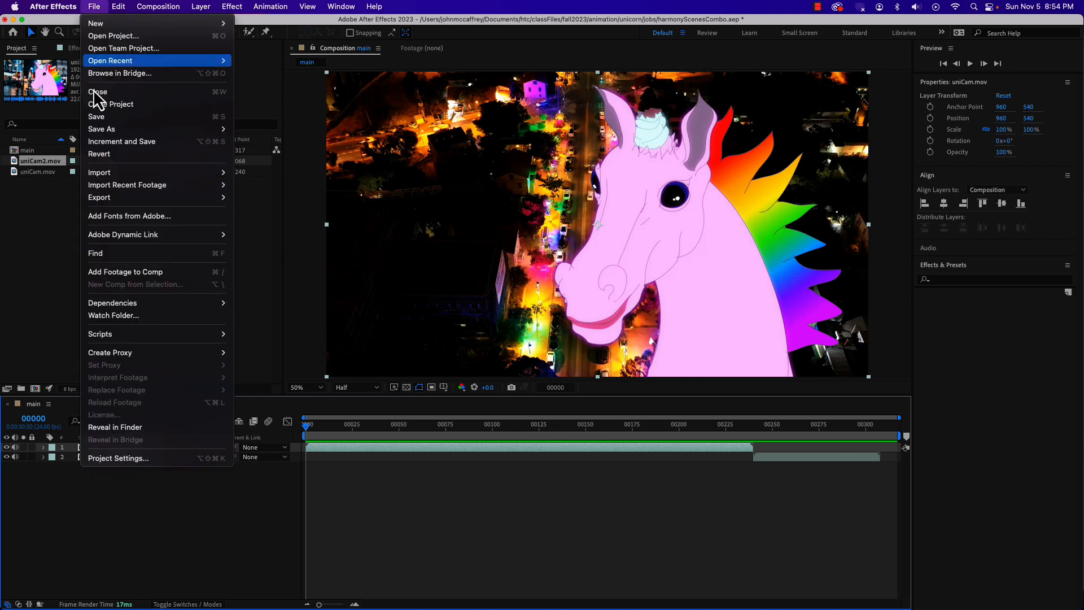
{"action": "mouse_move", "coordinate": [97, 198]}
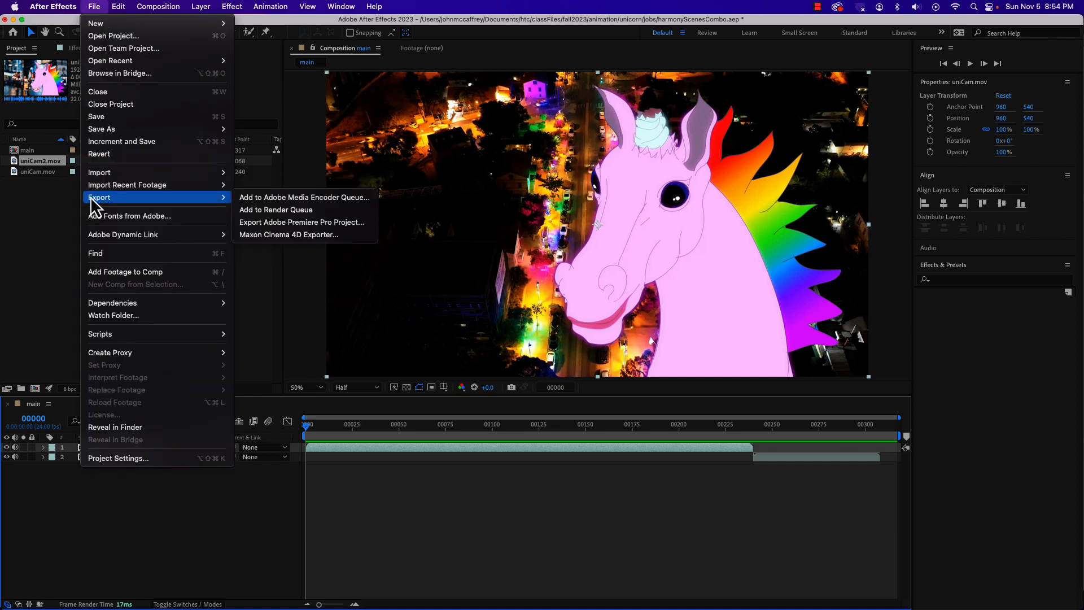
{"action": "left_click", "coordinate": [249, 213]}
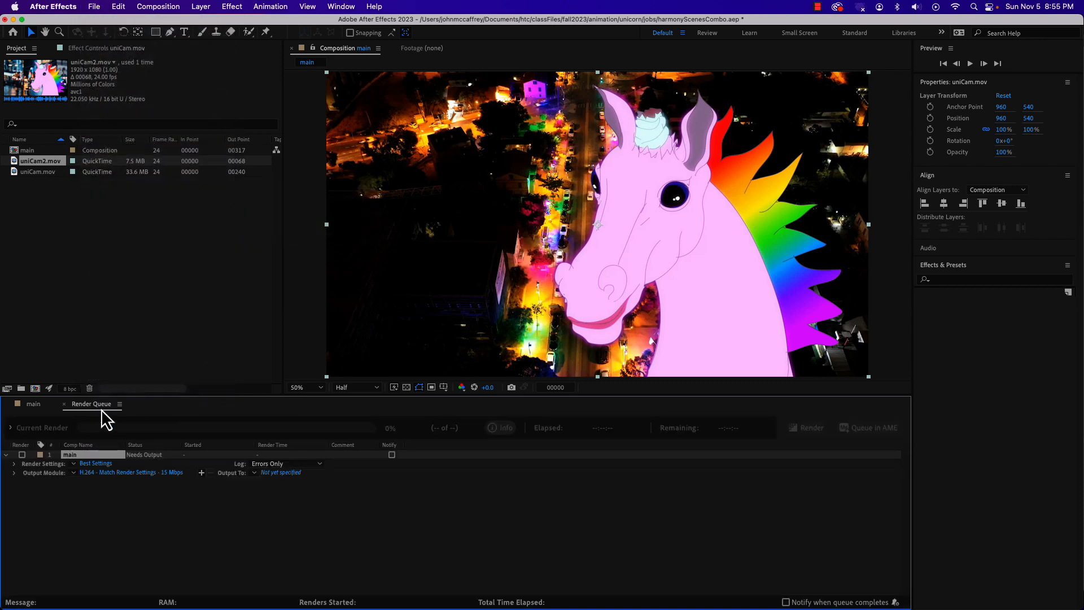
Step: Review the queued main composition's render settings, output module settings and available output formats without changing them
{"action": "left_click", "coordinate": [96, 464]}
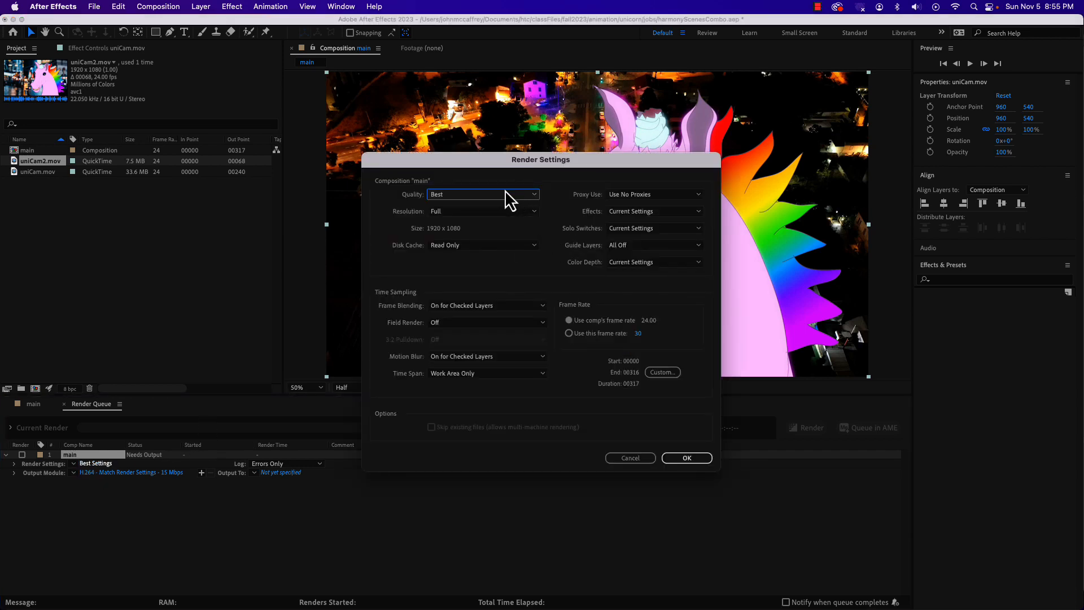
{"action": "left_click", "coordinate": [628, 457]}
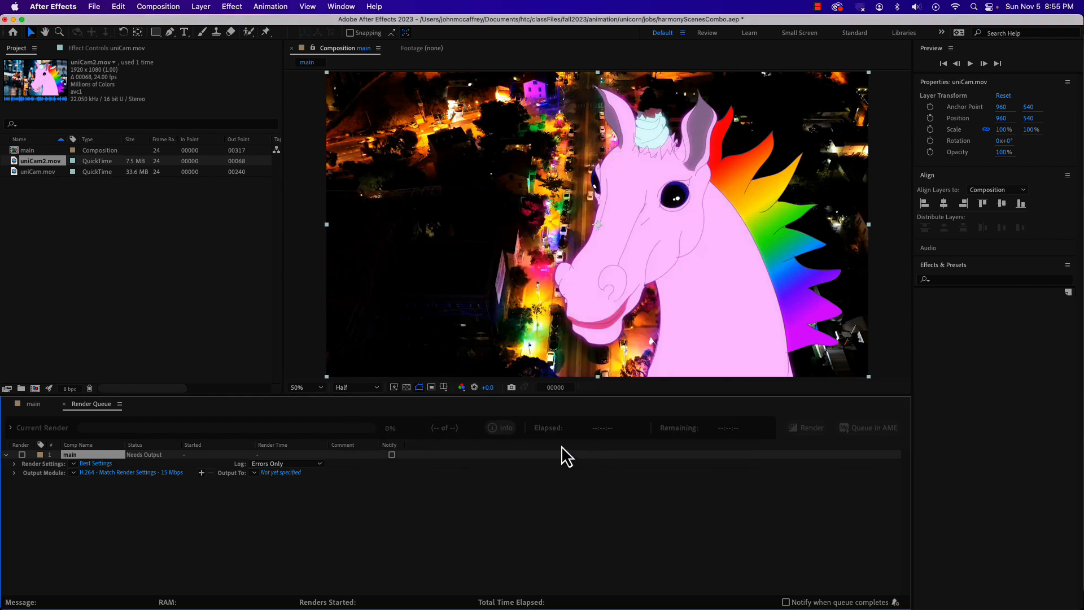
{"action": "left_click", "coordinate": [107, 473]}
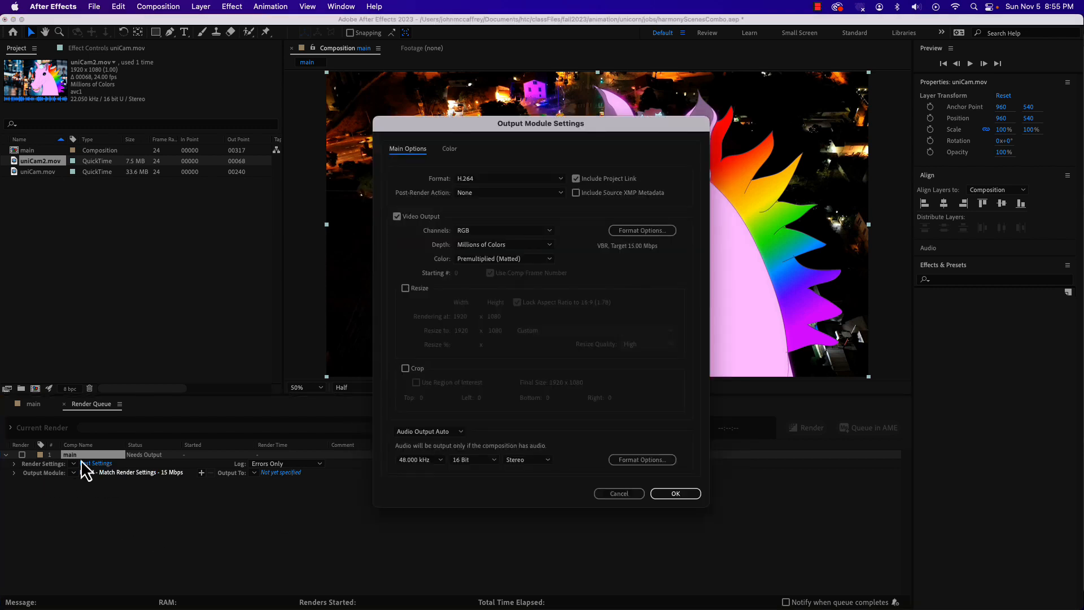
{"action": "left_click", "coordinate": [561, 178]}
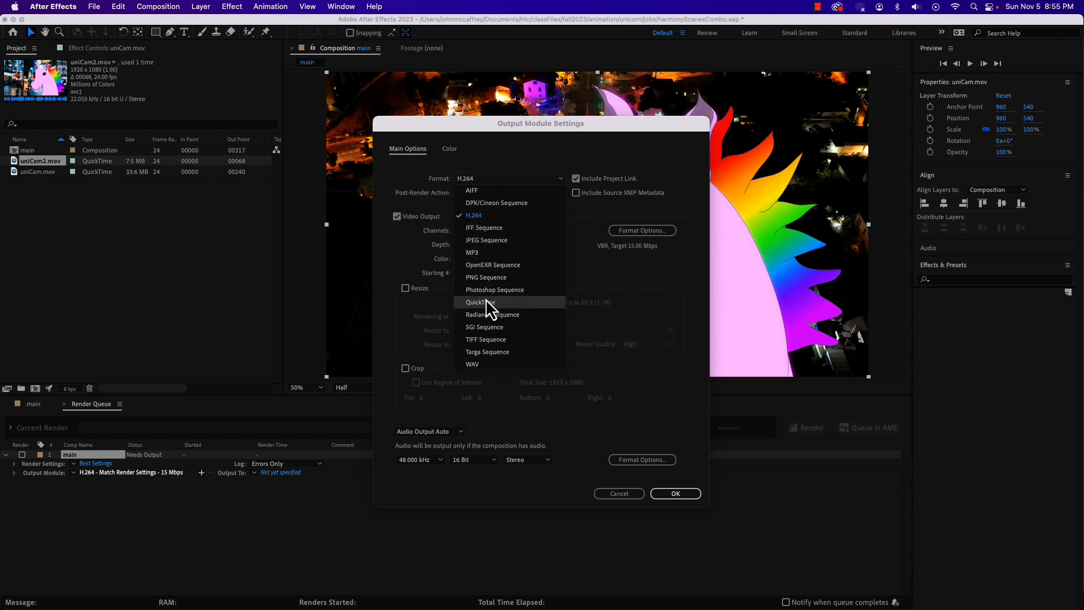
{"action": "left_click", "coordinate": [615, 494]}
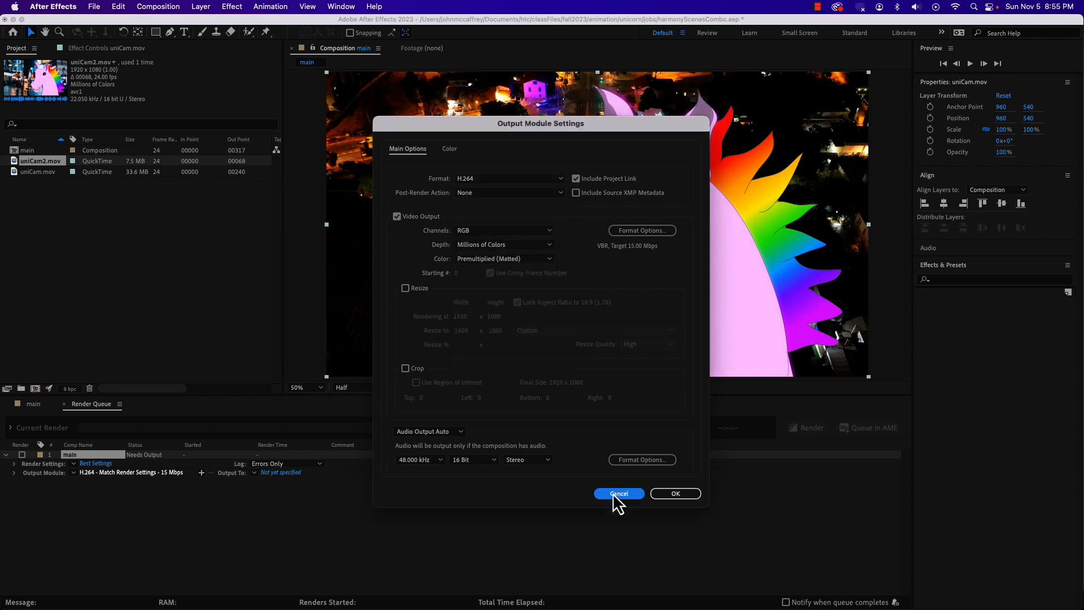
{"action": "left_click", "coordinate": [615, 494]}
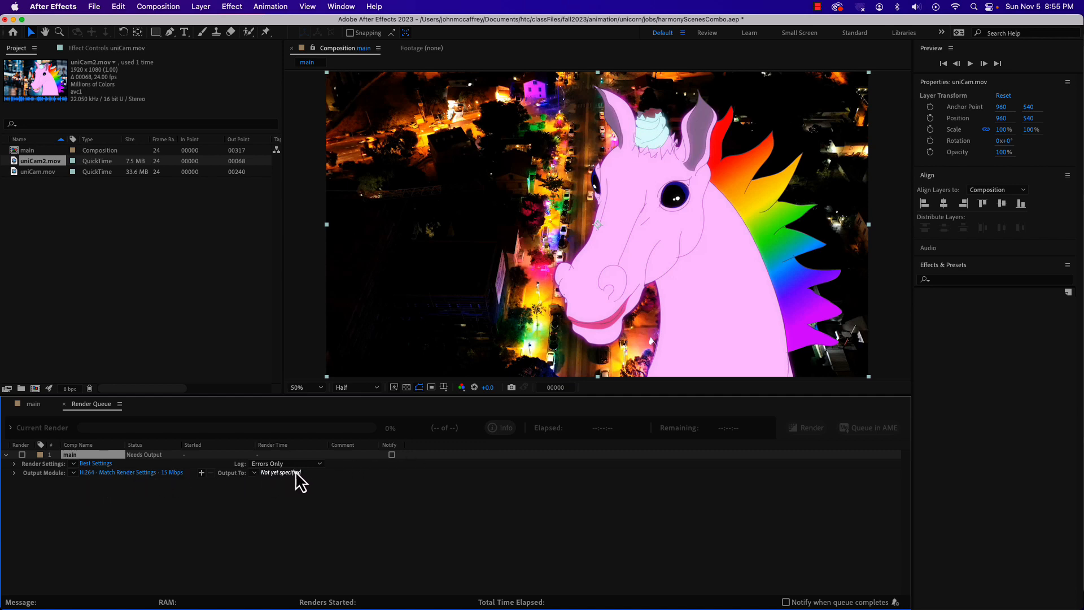
Step: Set the render output to mainUni.mp4 in the jobs folder and render the main composition
{"action": "left_click", "coordinate": [272, 473]}
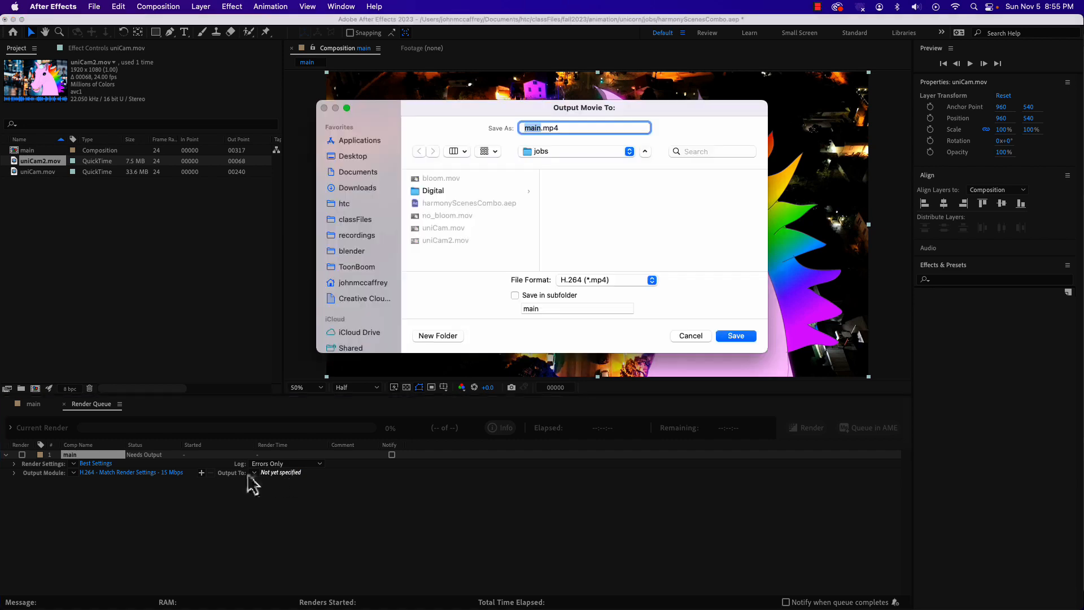
{"action": "left_click", "coordinate": [541, 128]}
{"action": "type", "text": "Uni"}
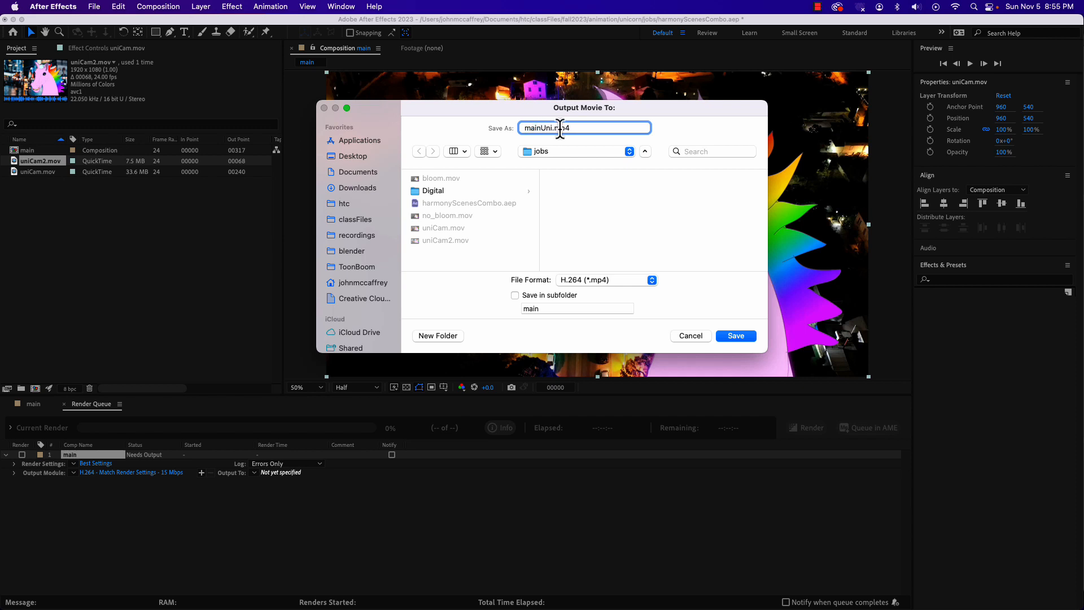
{"action": "left_click", "coordinate": [734, 336]}
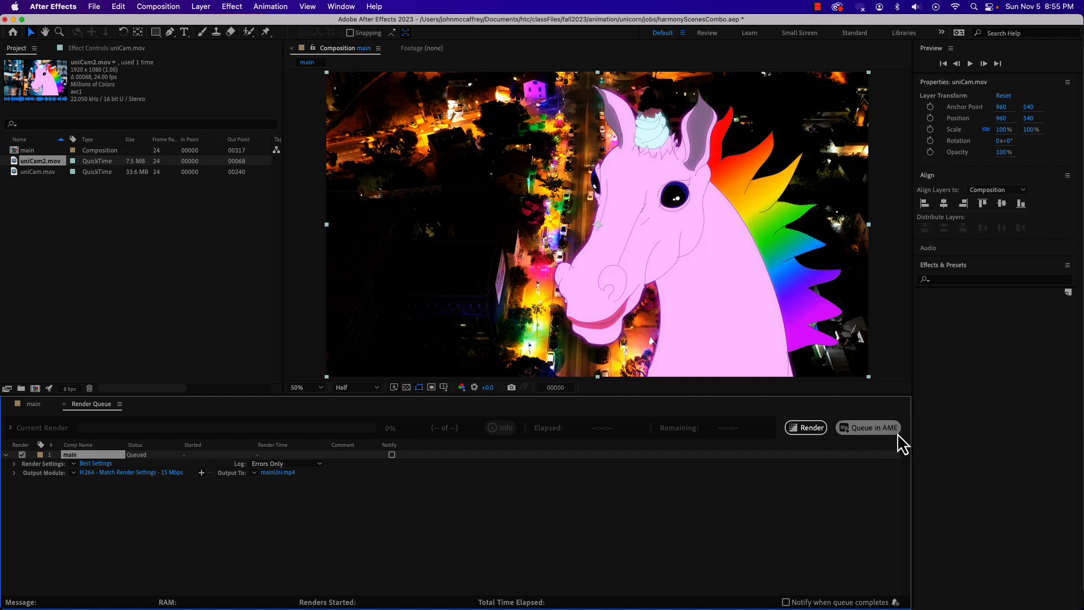
{"action": "left_click", "coordinate": [797, 429]}
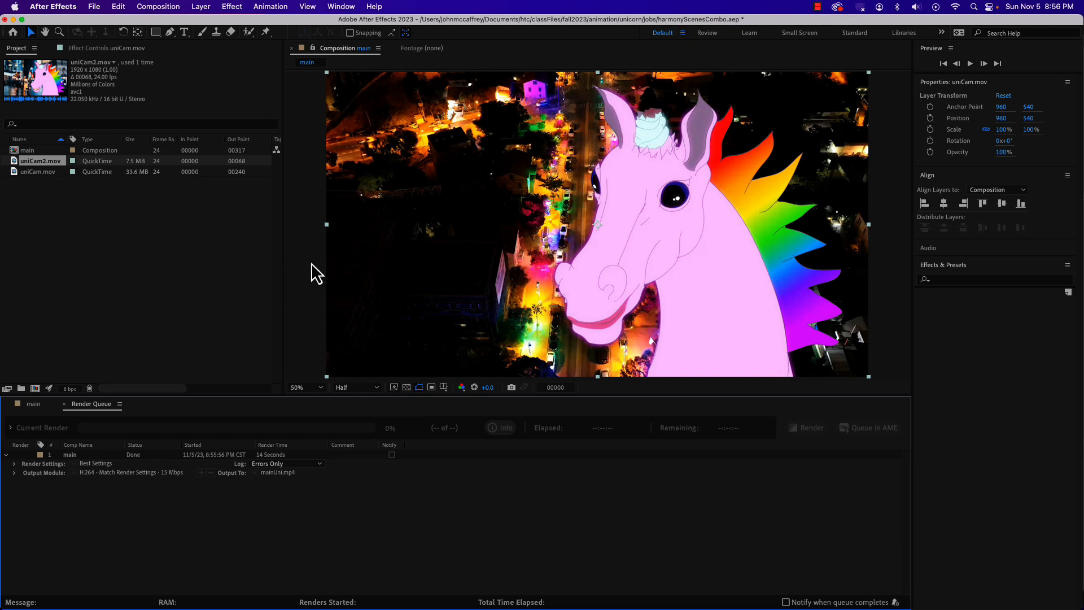
Step: Send the main composition to the Adobe Media Encoder queue and dismiss the import error there
{"action": "left_click", "coordinate": [94, 6]}
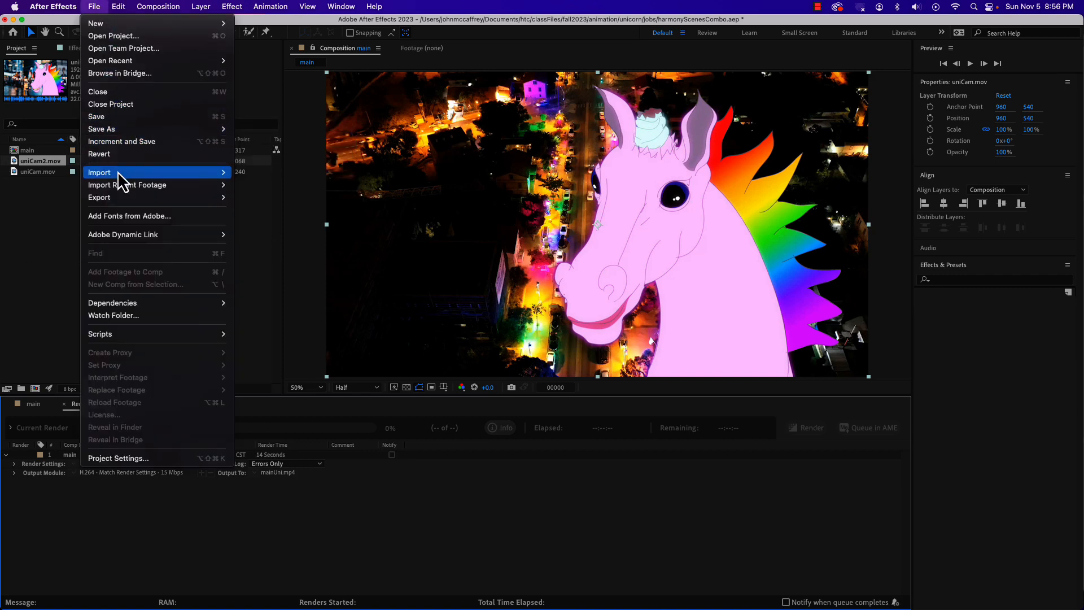
{"action": "mouse_move", "coordinate": [191, 198]}
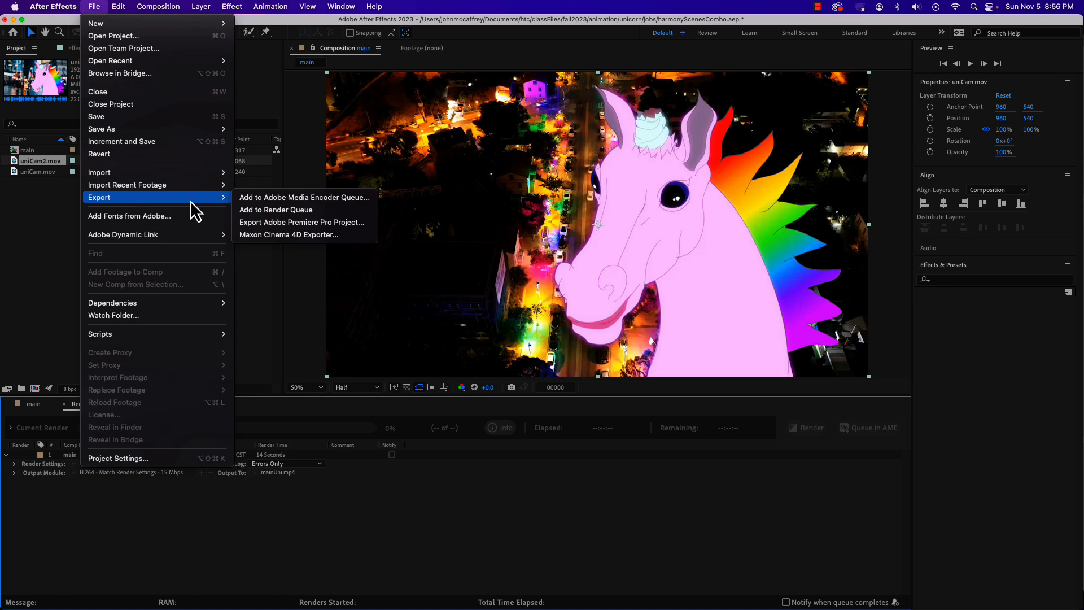
{"action": "left_click", "coordinate": [283, 197]}
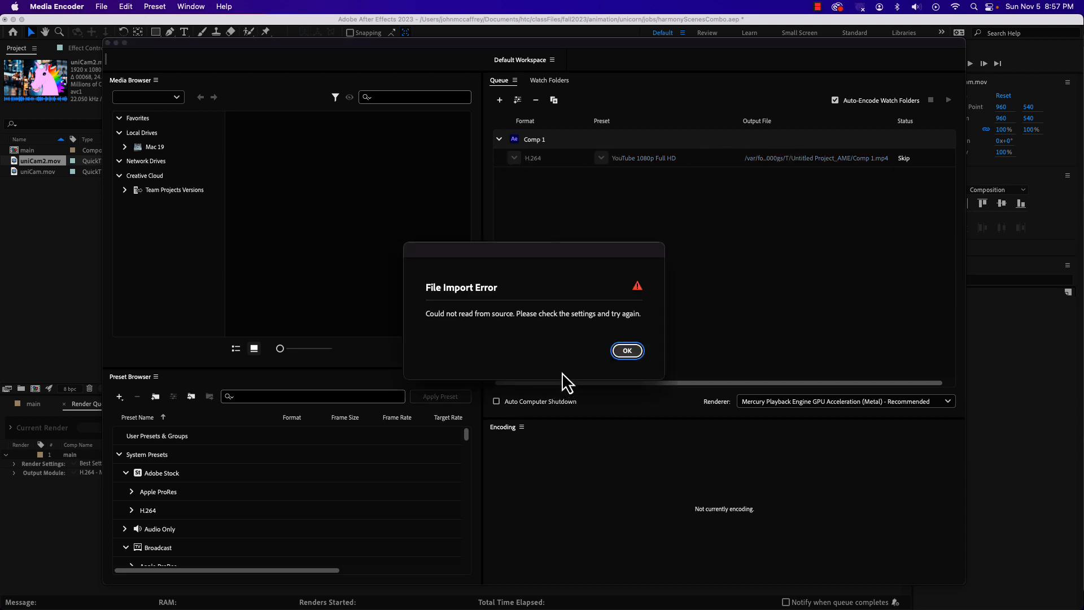
{"action": "left_click", "coordinate": [628, 352]}
Step: Look through the available export formats and H.264 presets for the Comp 1 queue item
{"action": "left_click", "coordinate": [515, 159]}
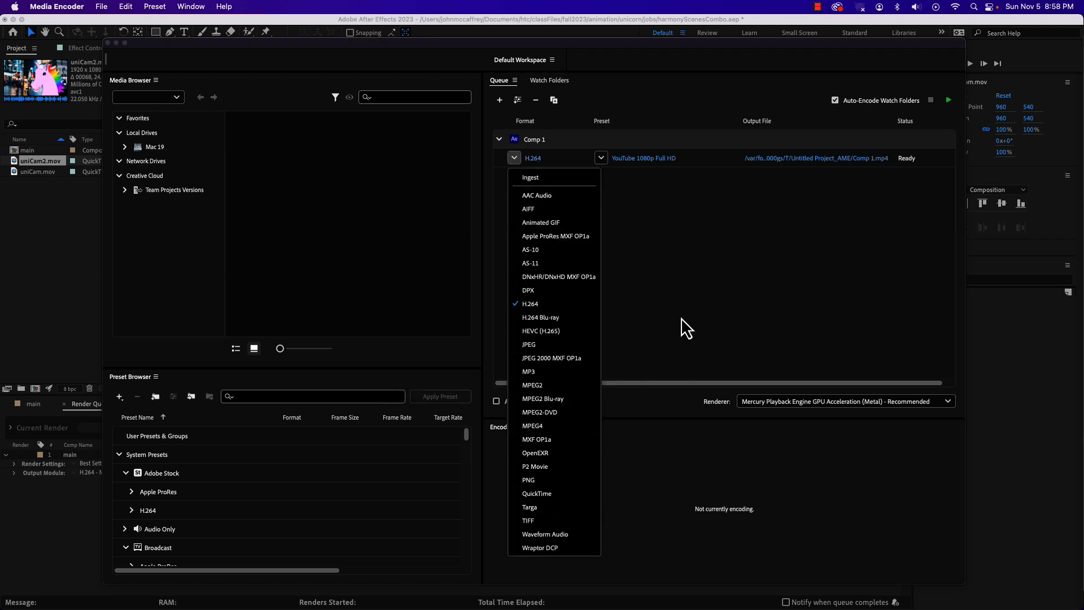
{"action": "left_click", "coordinate": [679, 277]}
{"action": "left_click", "coordinate": [602, 159]}
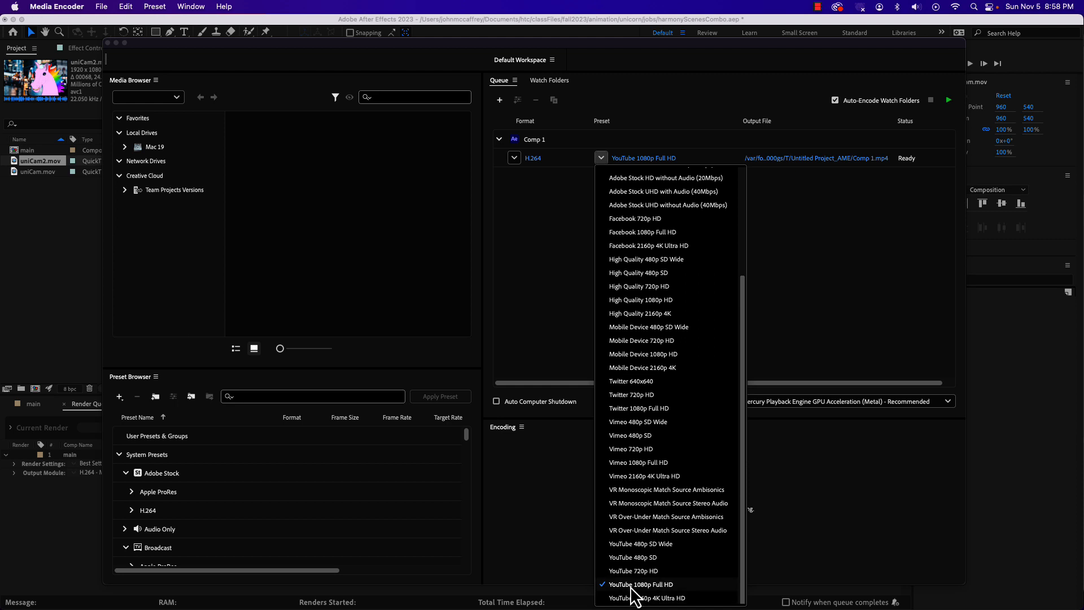
{"action": "left_click", "coordinate": [818, 336]}
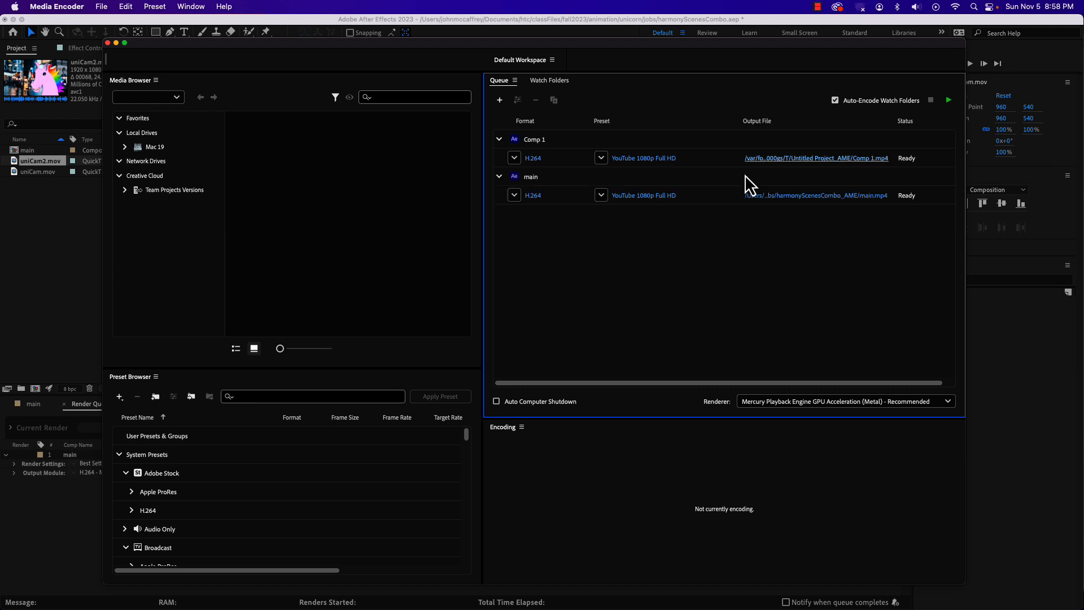
{"action": "left_click", "coordinate": [791, 157]}
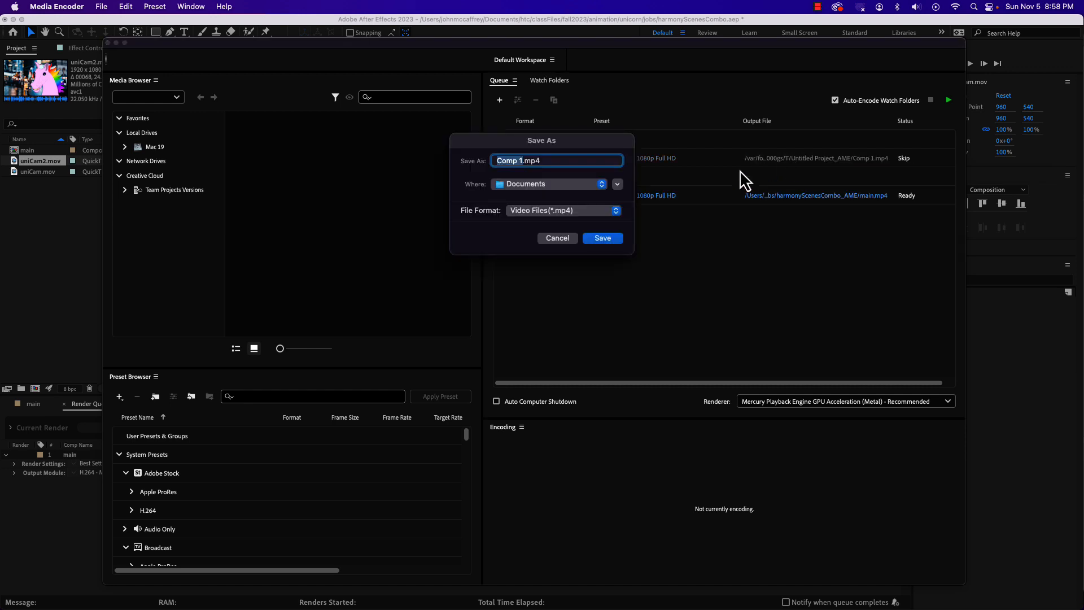
{"action": "left_click", "coordinate": [618, 184]}
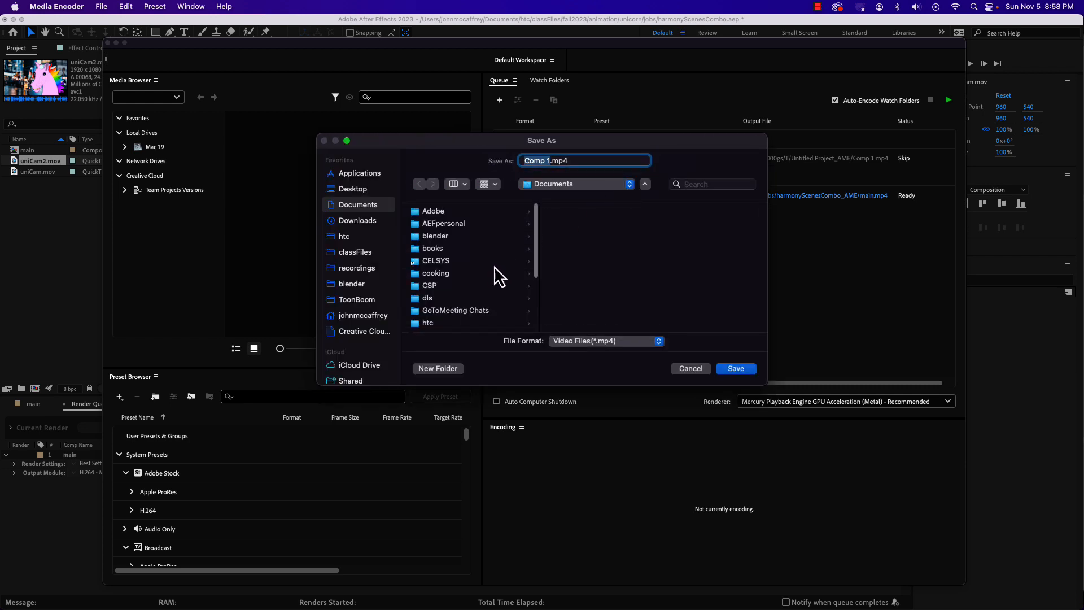
{"action": "left_click", "coordinate": [678, 366]}
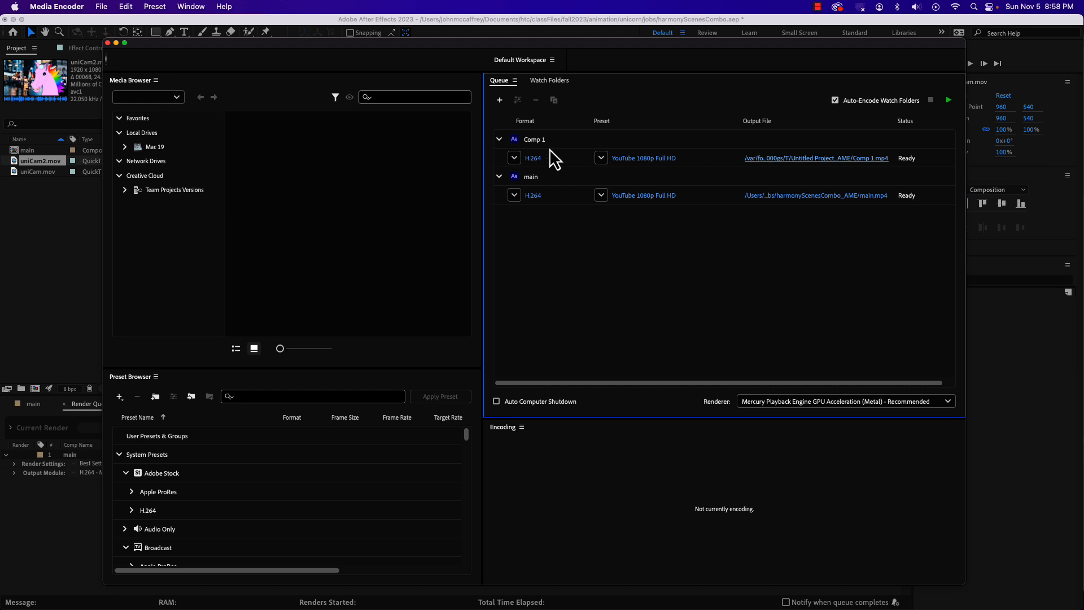
Step: Remove the Comp 1 item from the encoding queue
{"action": "left_click", "coordinate": [707, 164]}
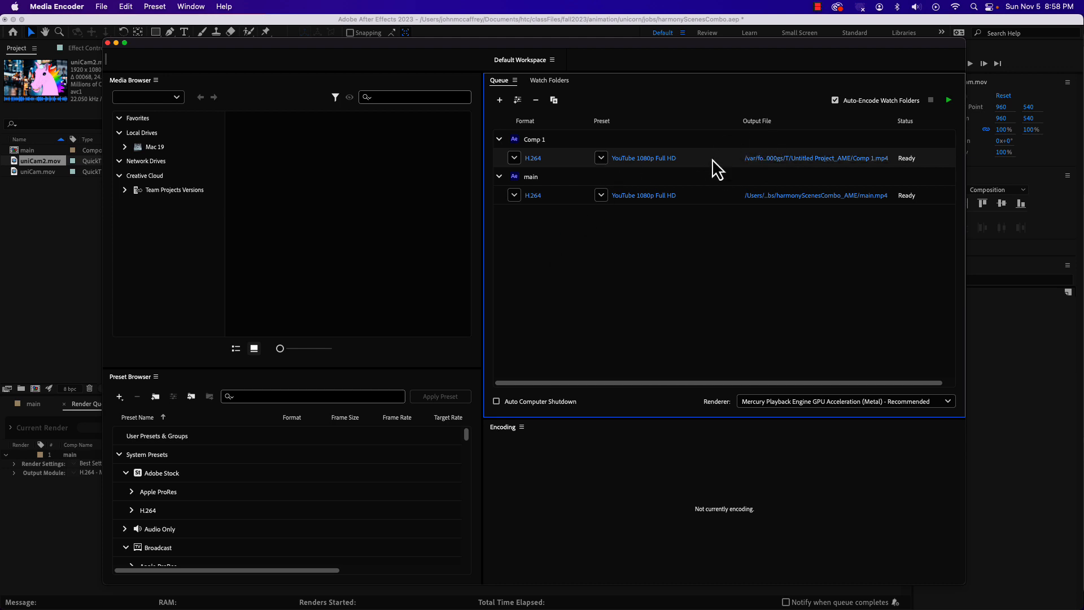
{"action": "left_click", "coordinate": [536, 100]}
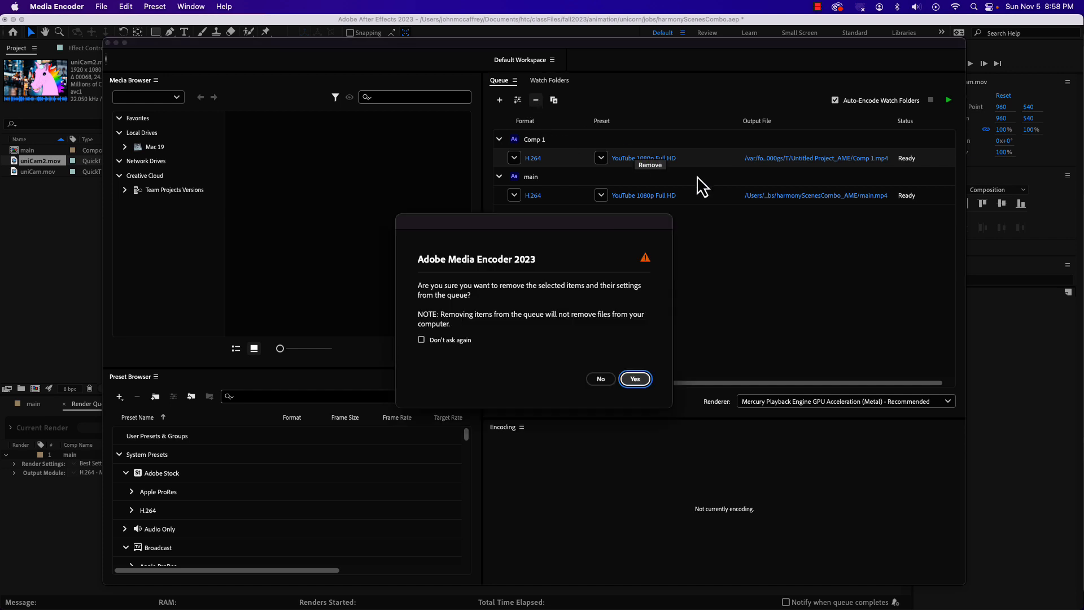
{"action": "left_click", "coordinate": [634, 380]}
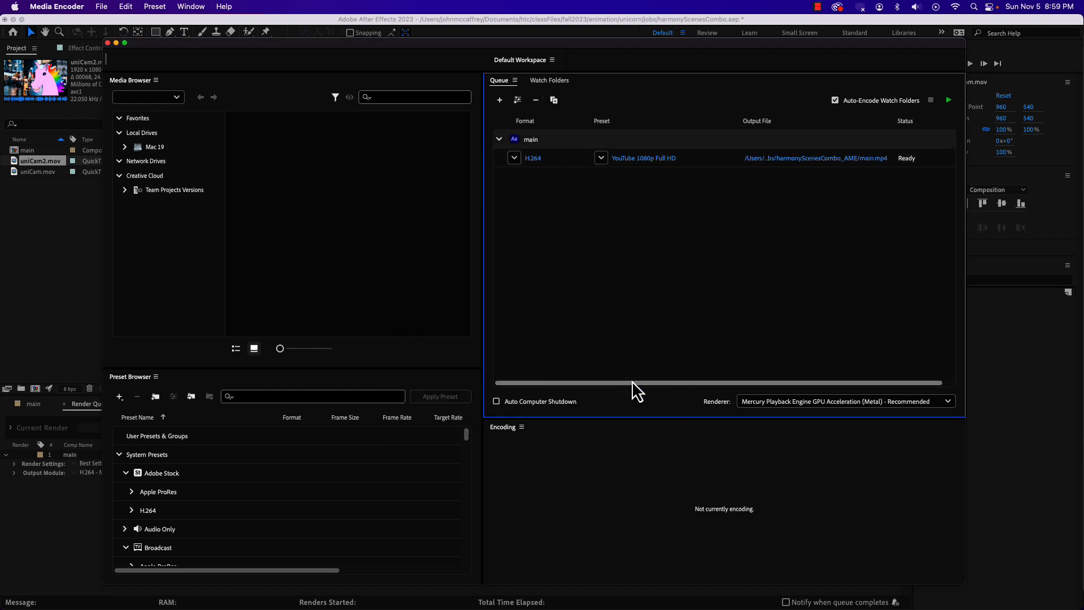
Step: Set the output file of the queued main composition to mainAME.mp4 in the jobs folder
{"action": "left_click", "coordinate": [774, 159]}
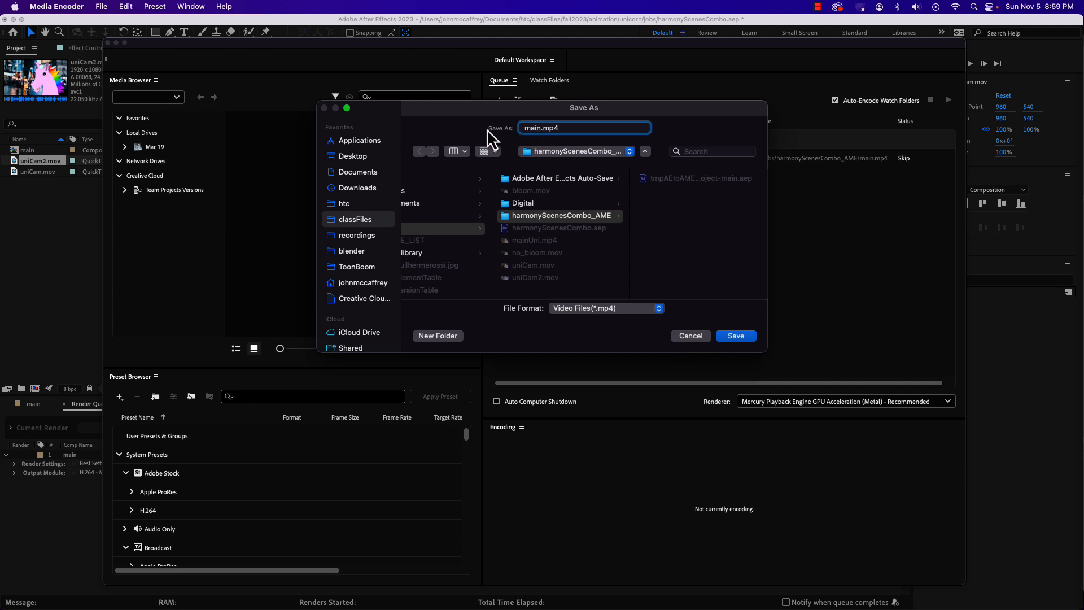
{"action": "type", "text": "AME"}
{"action": "left_click", "coordinate": [517, 292]}
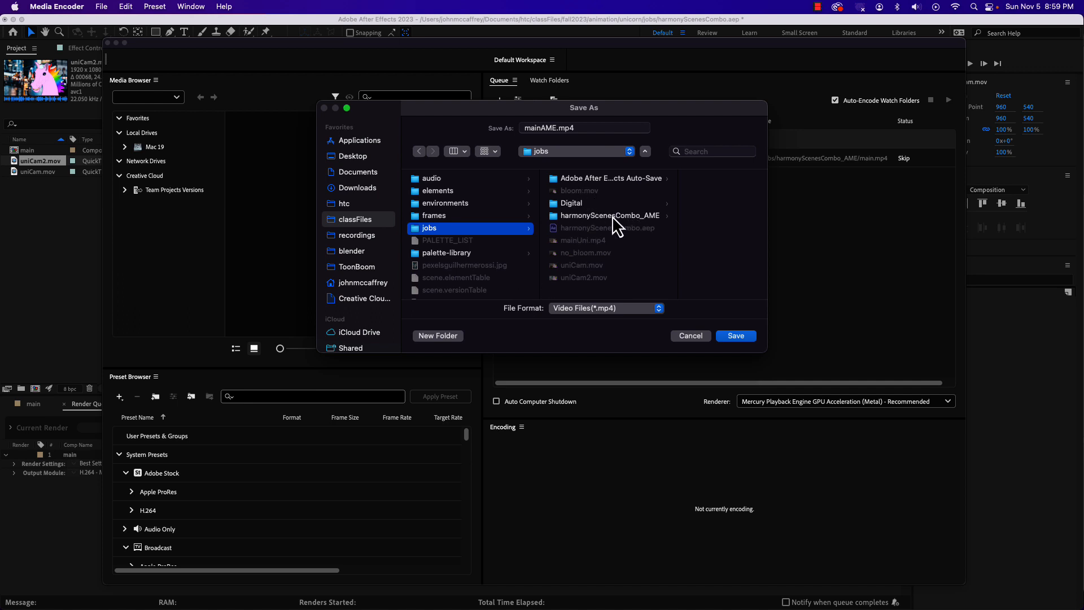
{"action": "left_click", "coordinate": [627, 215]}
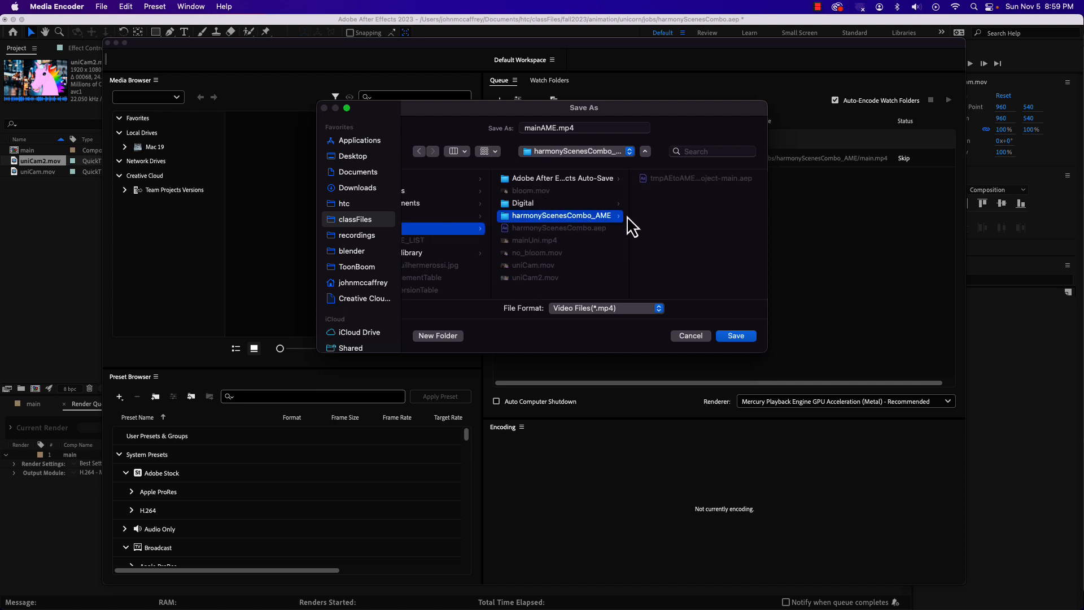
{"action": "left_click", "coordinate": [532, 290]}
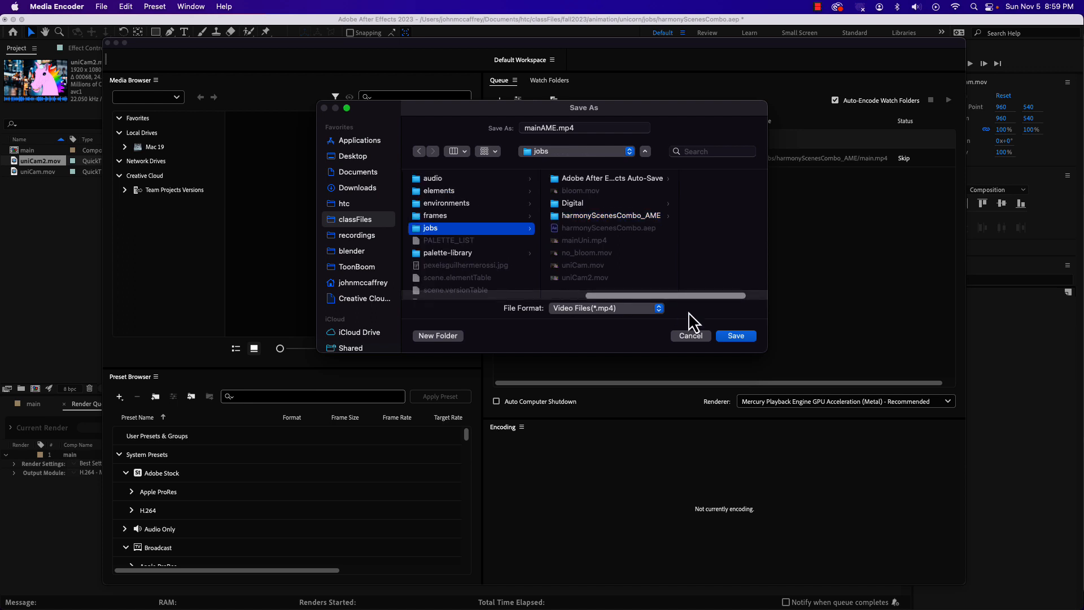
{"action": "left_click", "coordinate": [737, 336]}
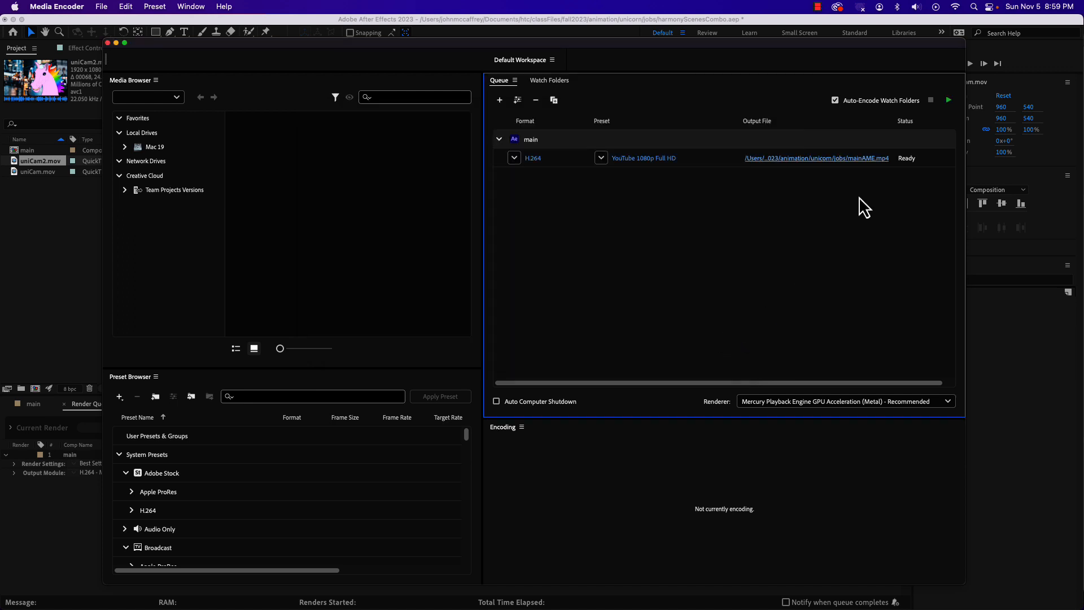
Step: Encode the queued main composition, and return to its timeline in After Effects with Media Encoder closed
{"action": "left_click", "coordinate": [949, 99]}
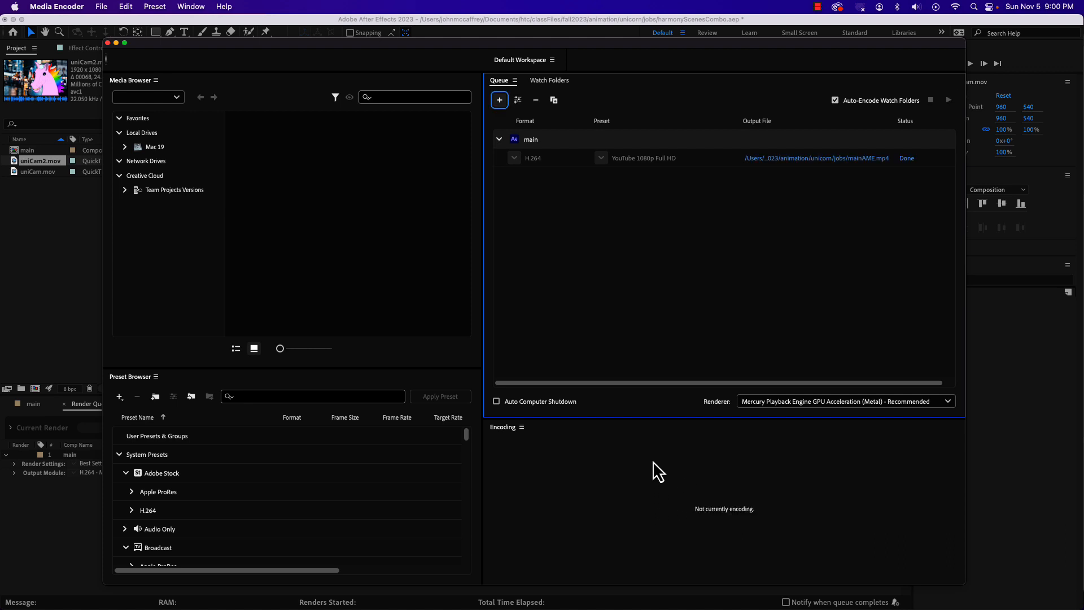
{"action": "left_click", "coordinate": [108, 43]}
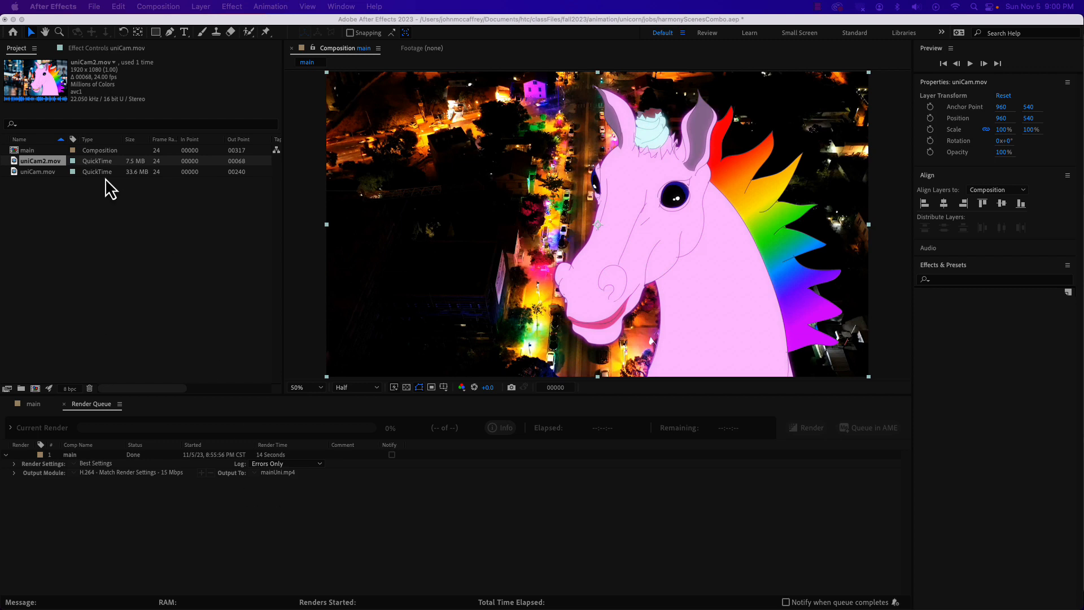
{"action": "left_click", "coordinate": [33, 403]}
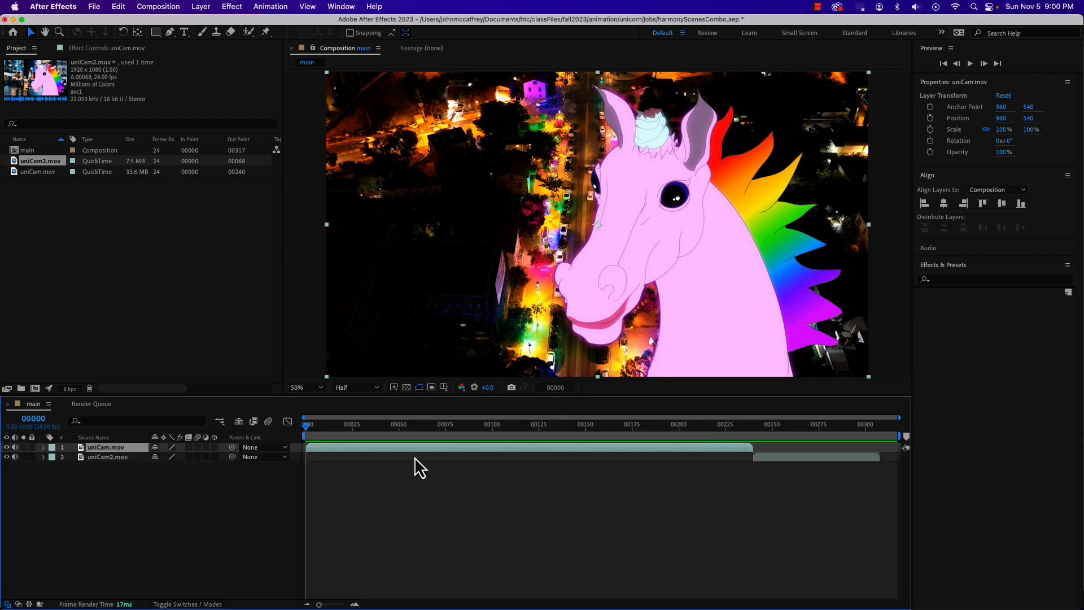